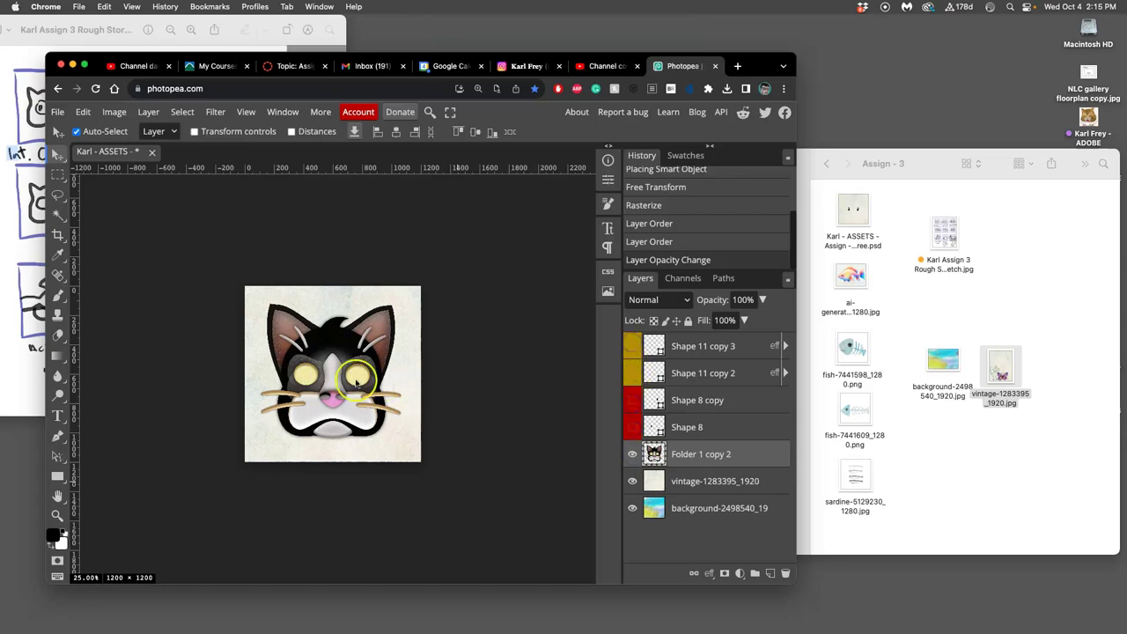
# - Make the four hidden eye shape layers visible and group them into one folder
pyautogui.moveTo(638, 430); pyautogui.dragTo(631, 352)
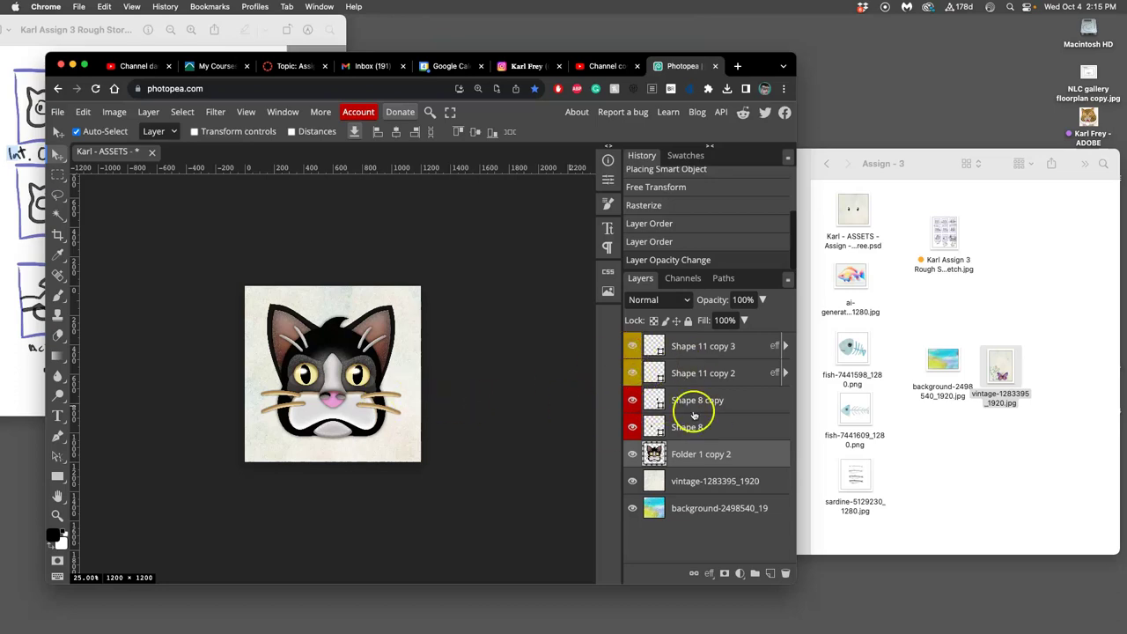
pyautogui.click(731, 432)
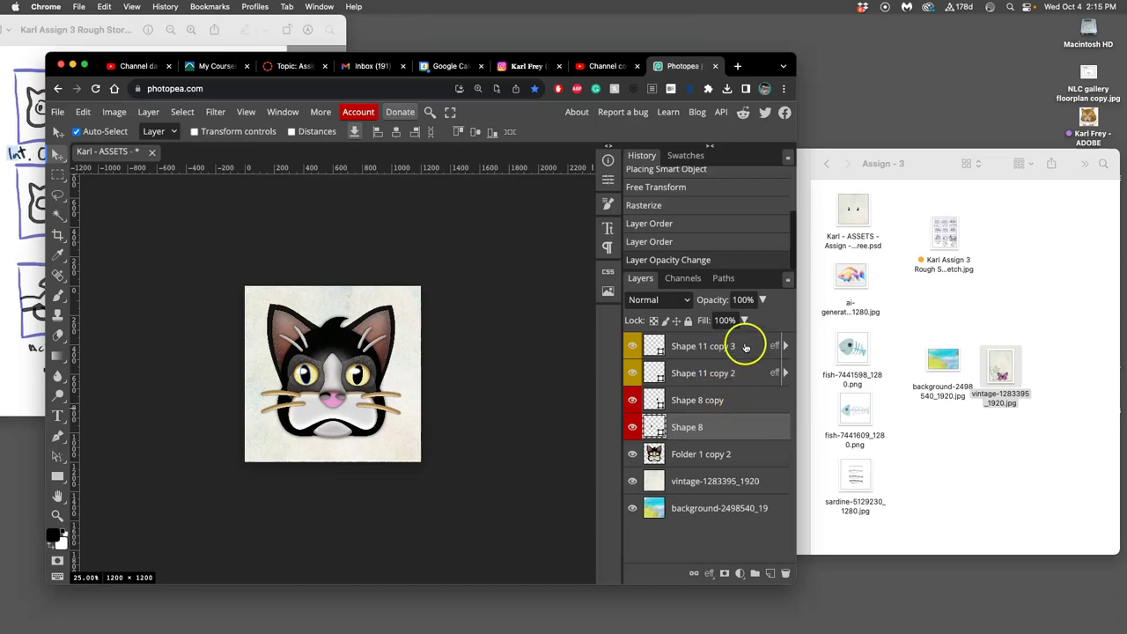
pyautogui.keyDown('shift'); pyautogui.click(745, 346); pyautogui.keyUp('shift')
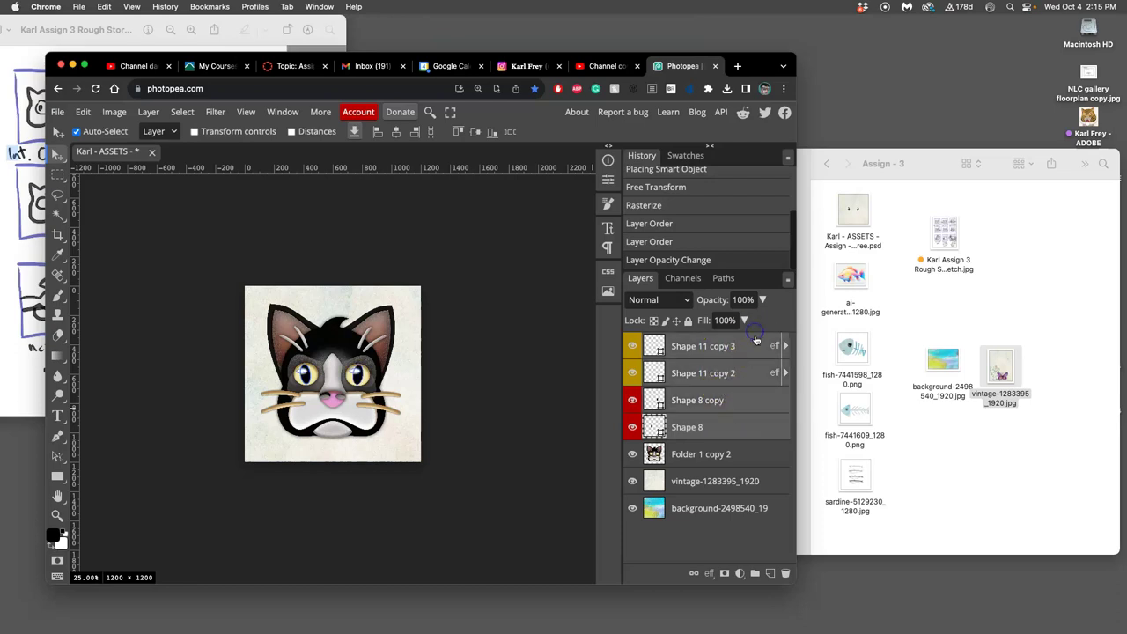
pyautogui.click(749, 342)
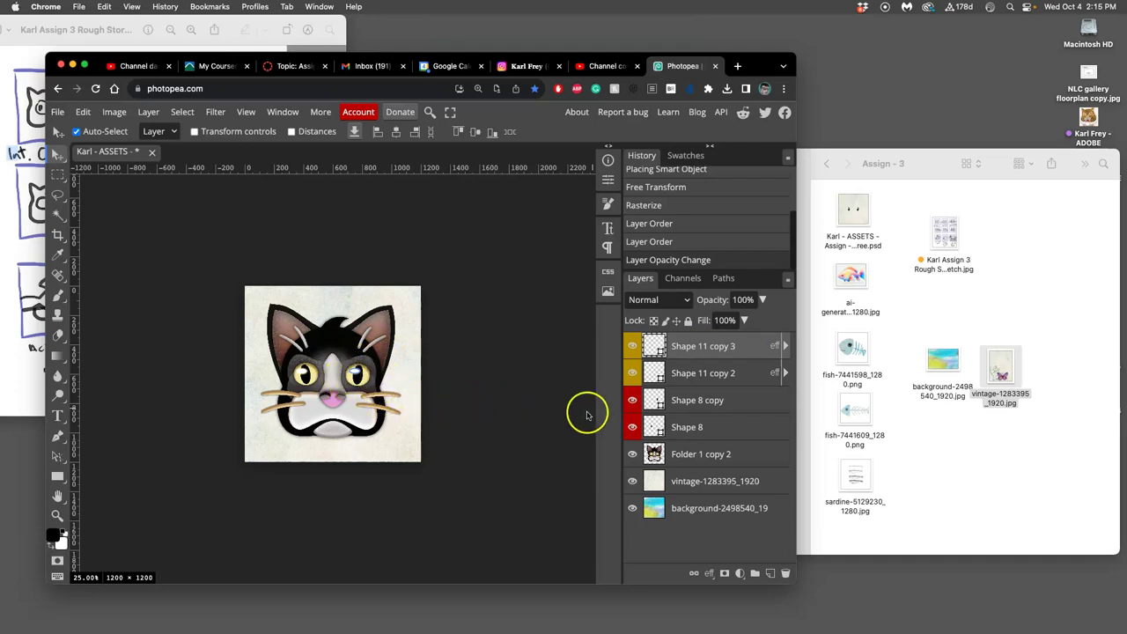
pyautogui.keyDown('shift'); pyautogui.click(714, 429); pyautogui.keyUp('shift')
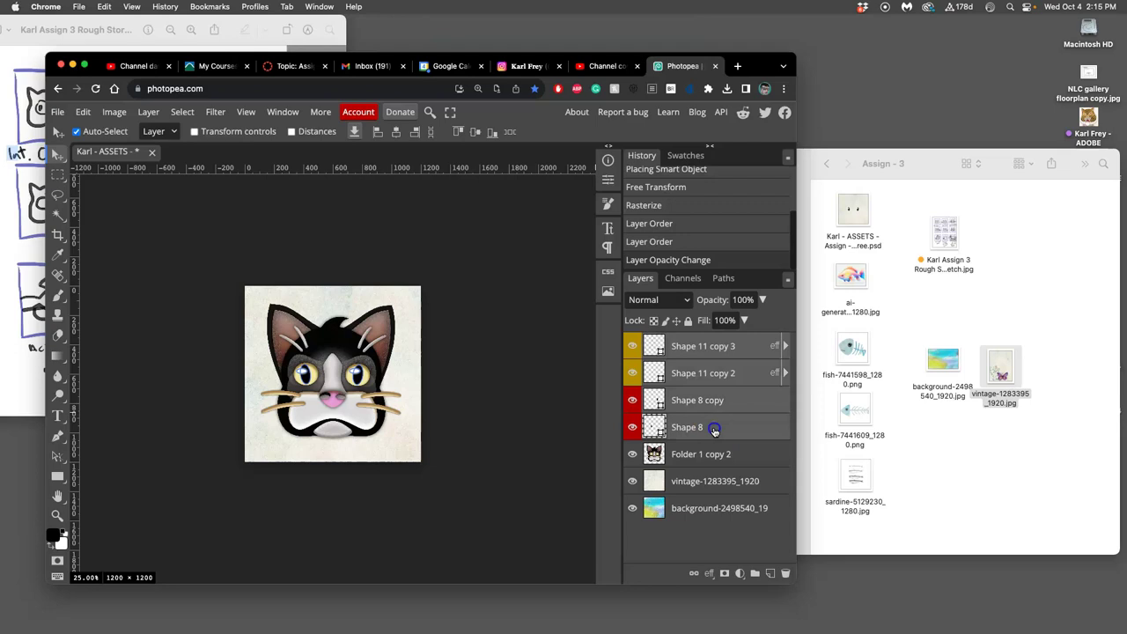
pyautogui.click(722, 429)
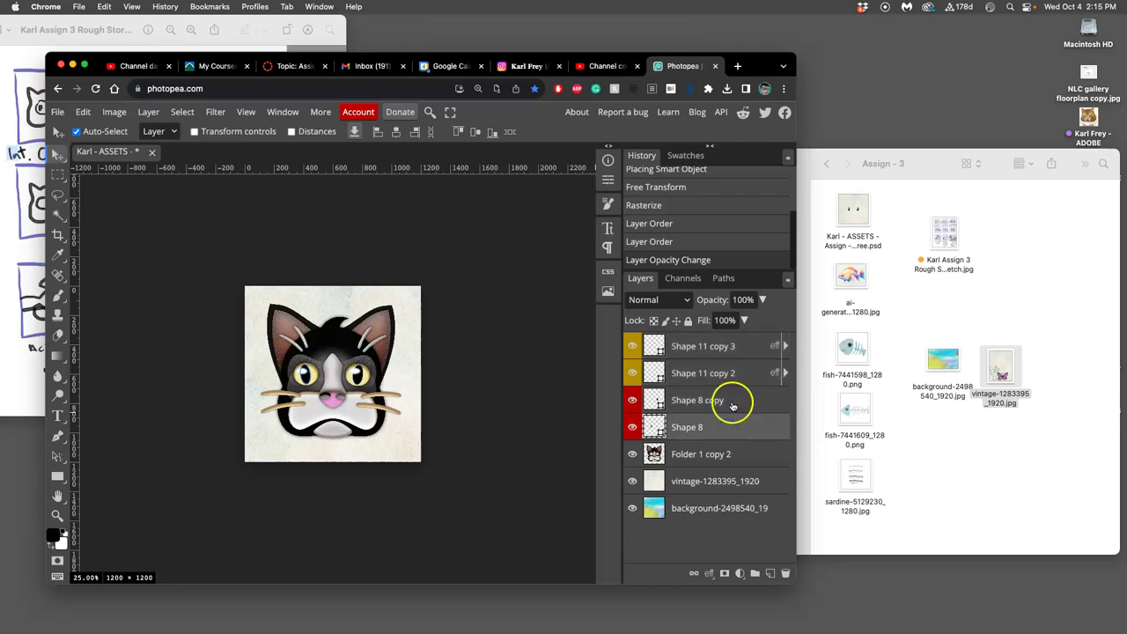
pyautogui.keyDown('shift'); pyautogui.click(738, 398); pyautogui.keyUp('shift')
pyautogui.keyDown('shift'); pyautogui.click(745, 375); pyautogui.keyUp('shift')
pyautogui.keyDown('shift'); pyautogui.click(744, 348); pyautogui.keyUp('shift')
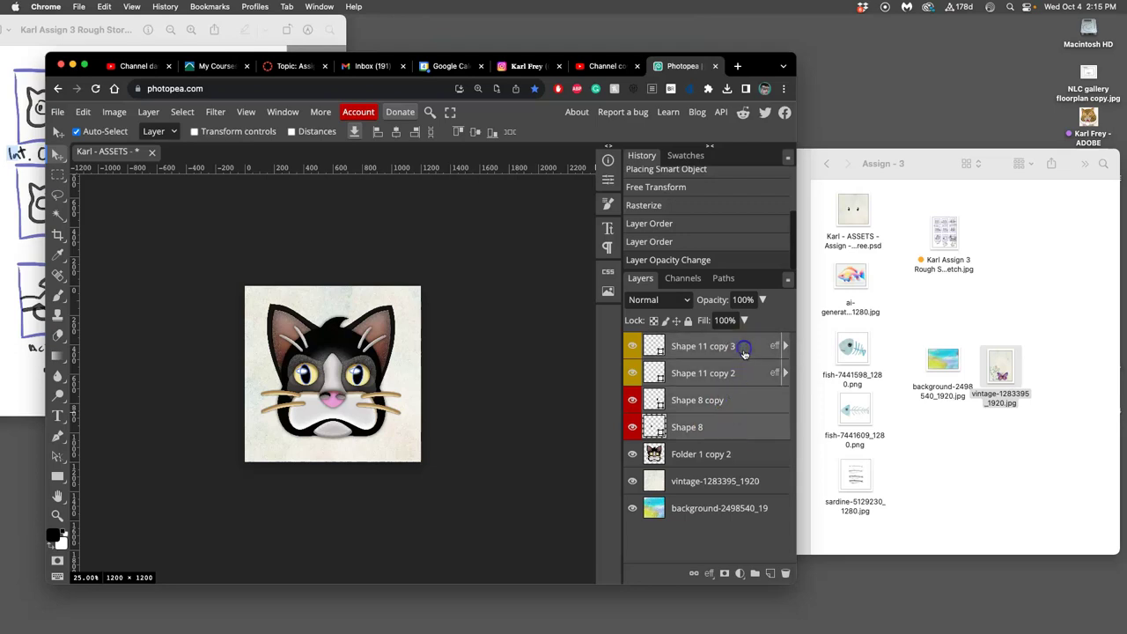
pyautogui.click(755, 573)
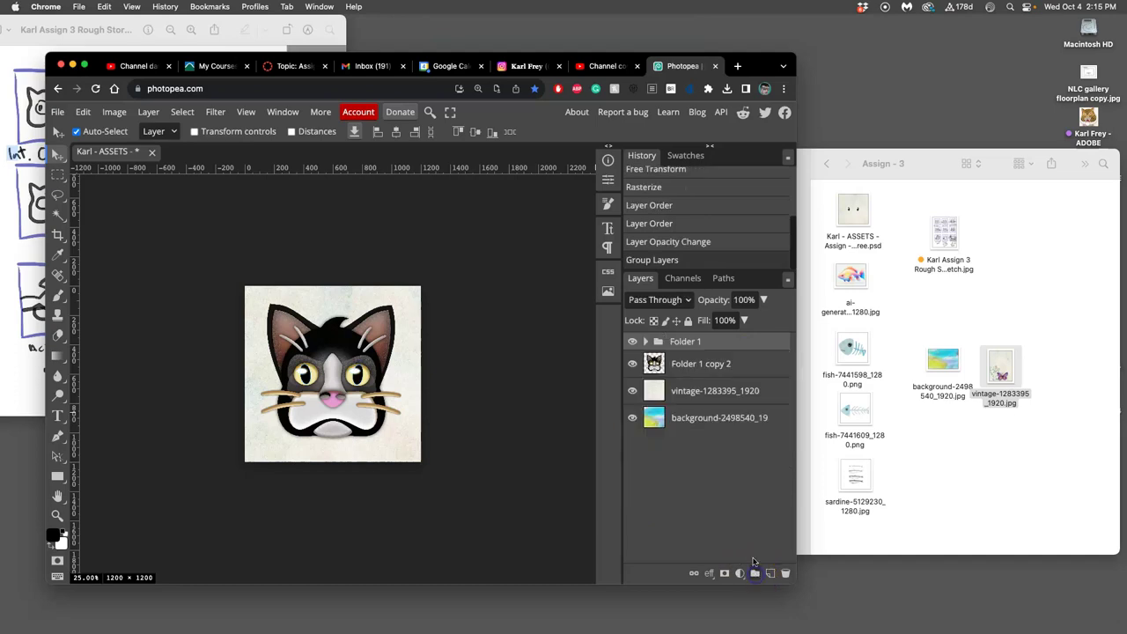
# - Rename the new folder "Cat's Eyes" and toggle its visibility off and on to check its contents
pyautogui.doubleClick(680, 343)
pyautogui.write("Cat's Eyes")
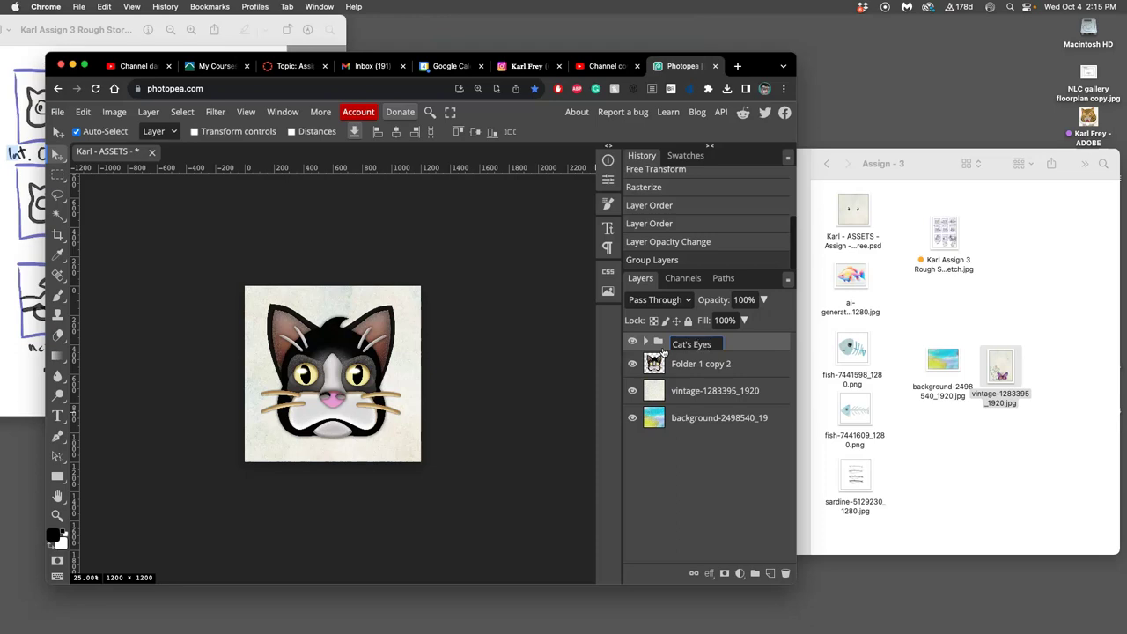
pyautogui.click(717, 340)
pyautogui.click(632, 344)
pyautogui.click(632, 343)
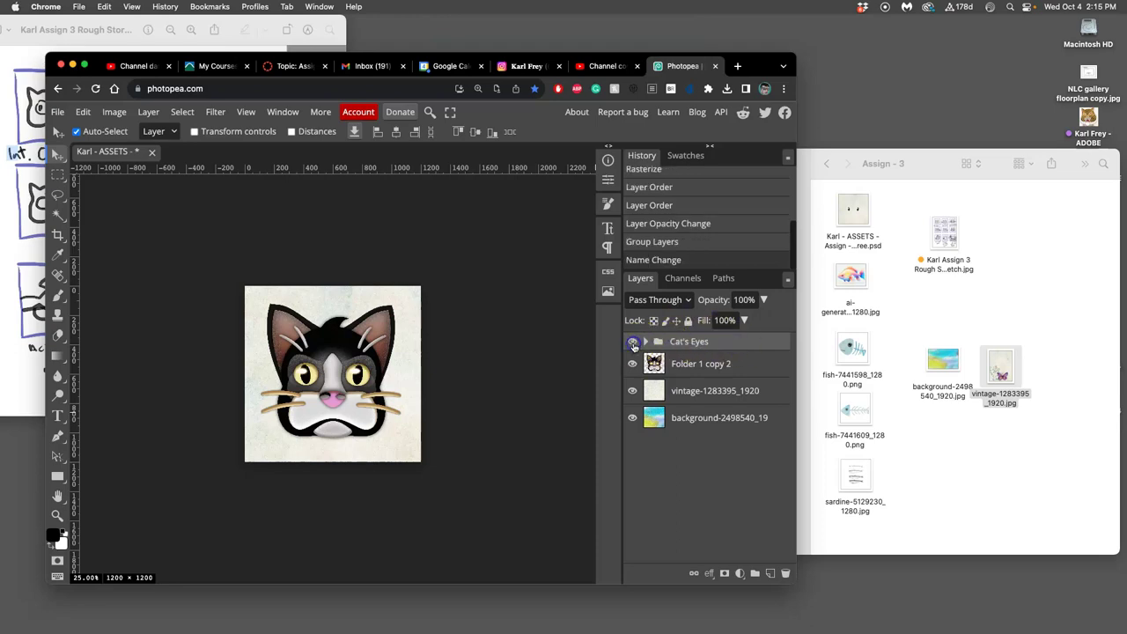
# - Duplicate the Cat's Eyes folder and hide the original
pyautogui.click(686, 349)
pyautogui.press('super+j')
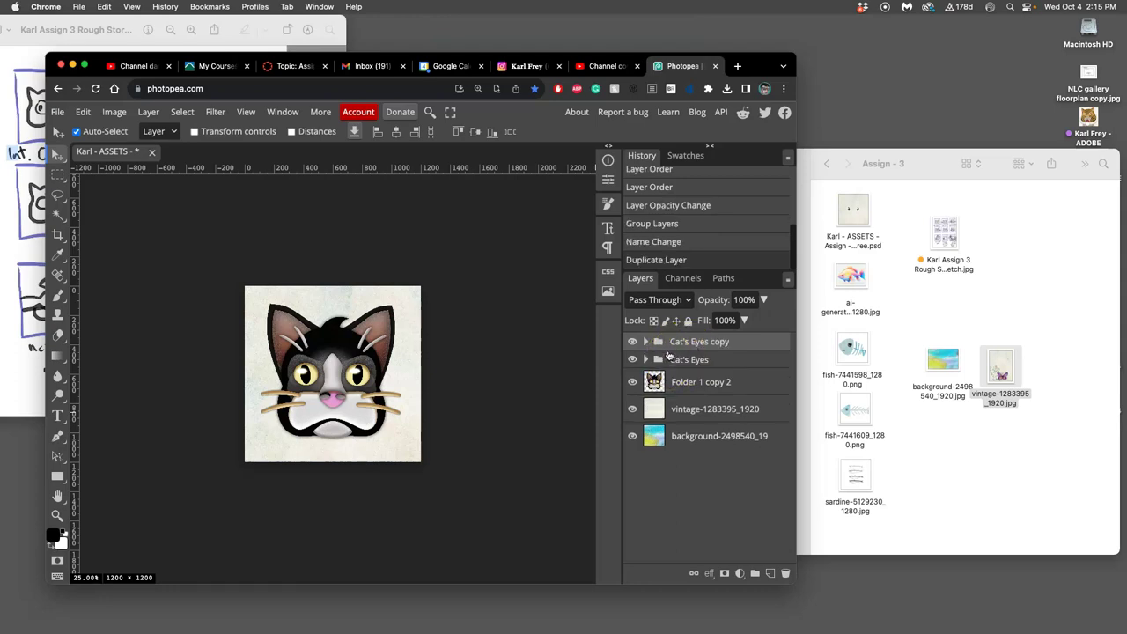
pyautogui.click(650, 348)
pyautogui.click(632, 361)
# - Select both pupil shapes inside the duplicated eyes folder and move them to the cat's left-looking position, following the storyboard sketch
pyautogui.click(646, 343)
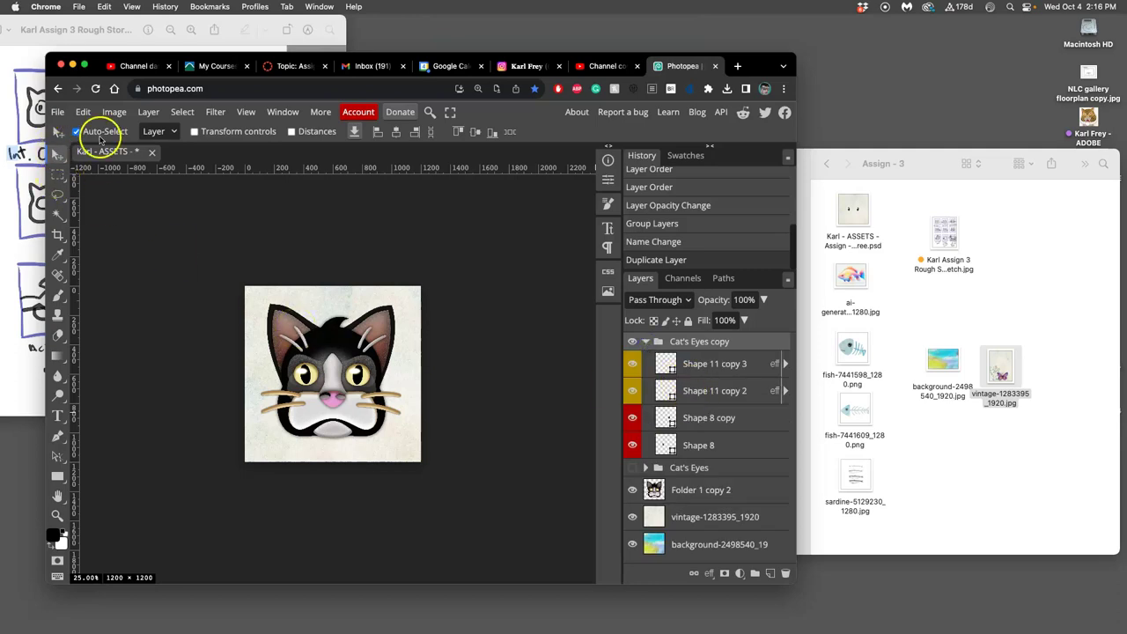
pyautogui.click(307, 379)
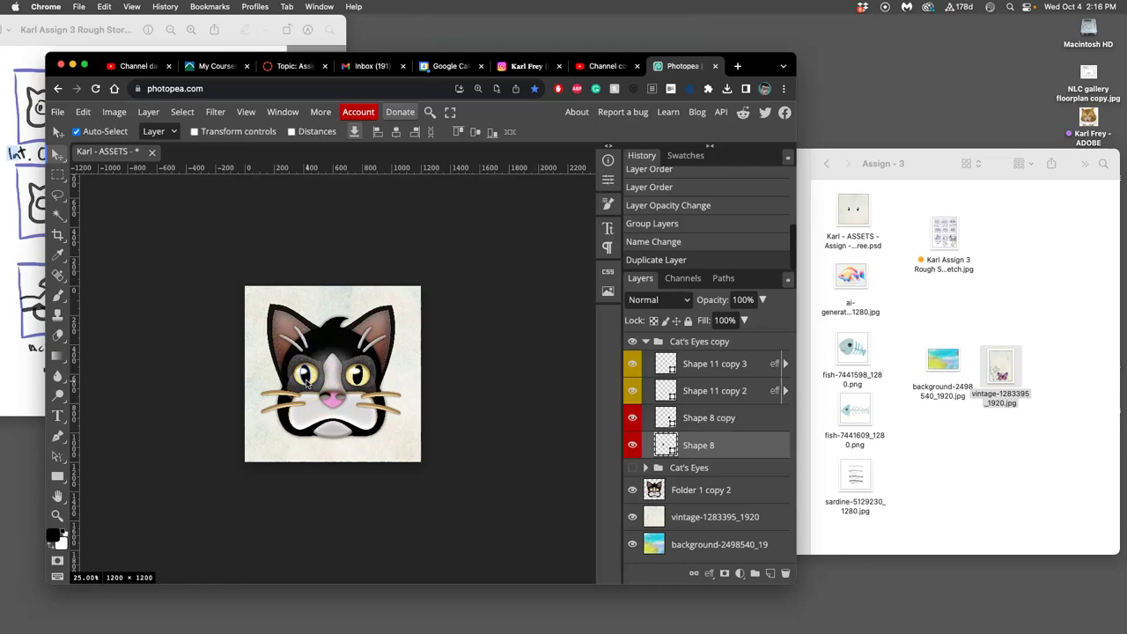
pyautogui.click(356, 377)
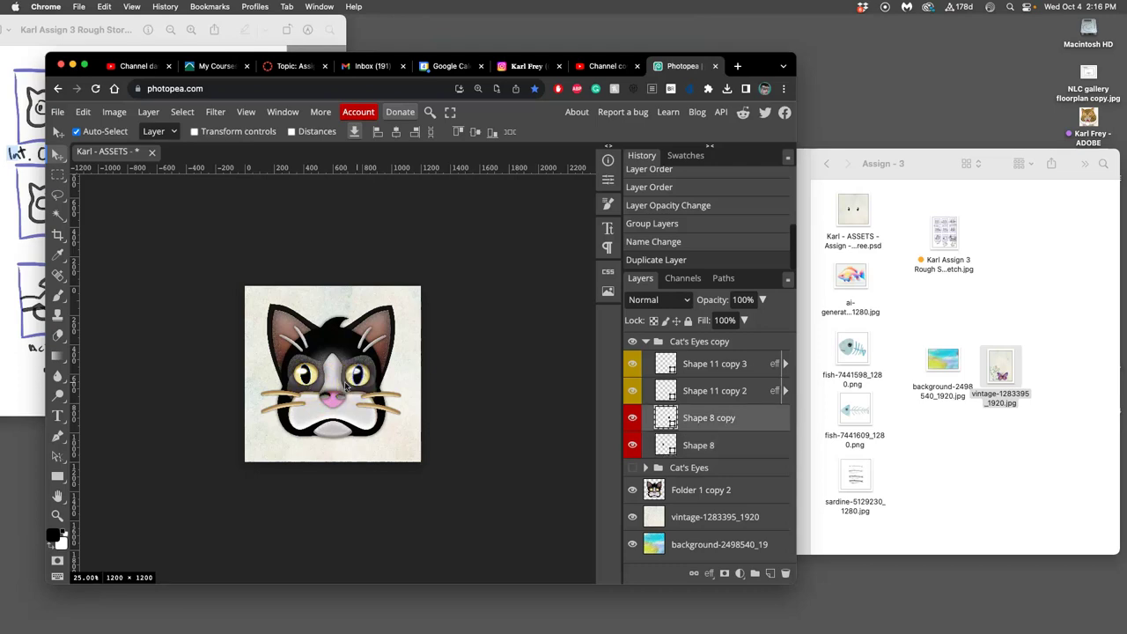
pyautogui.keyDown('shift'); pyautogui.click(730, 442); pyautogui.keyUp('shift')
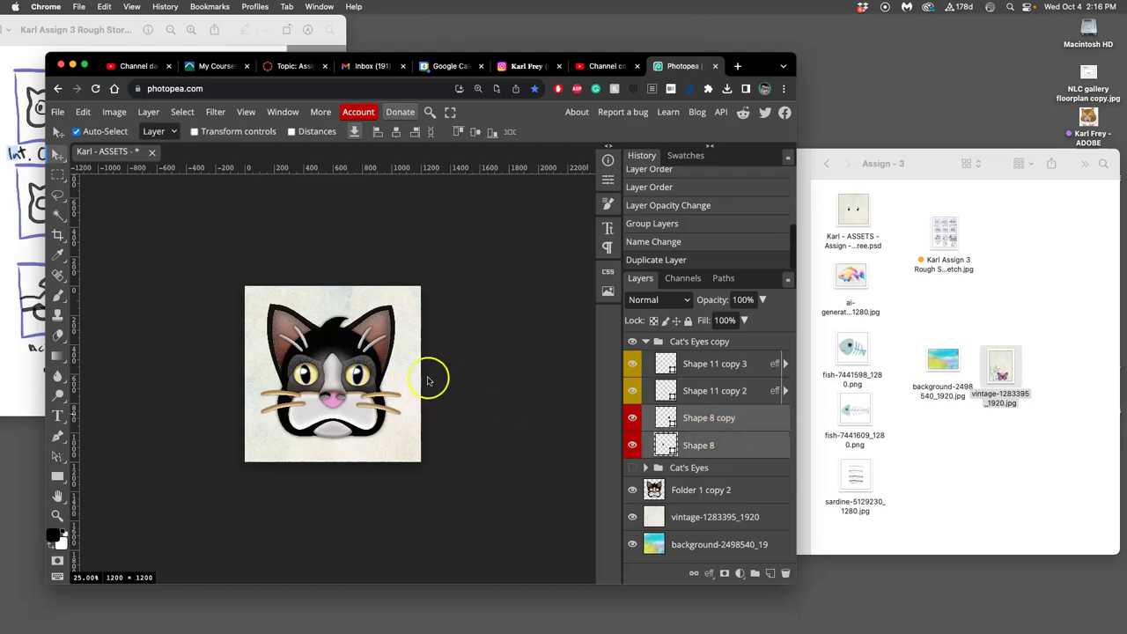
pyautogui.click(18, 262)
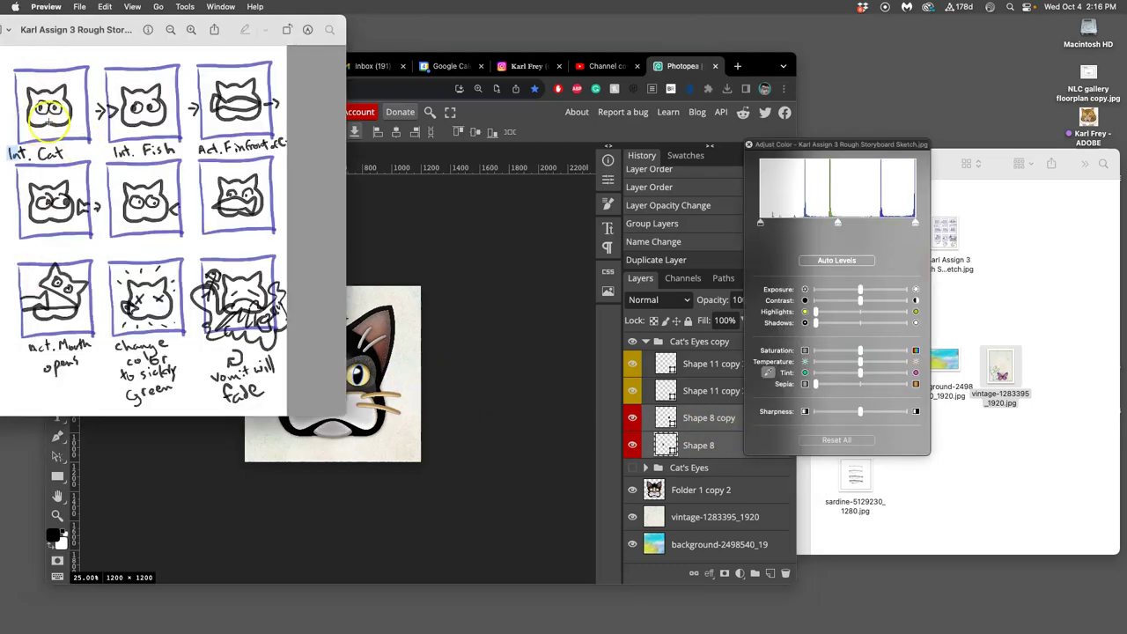
pyautogui.click(412, 251)
pyautogui.moveTo(386, 254); pyautogui.dragTo(387, 253)
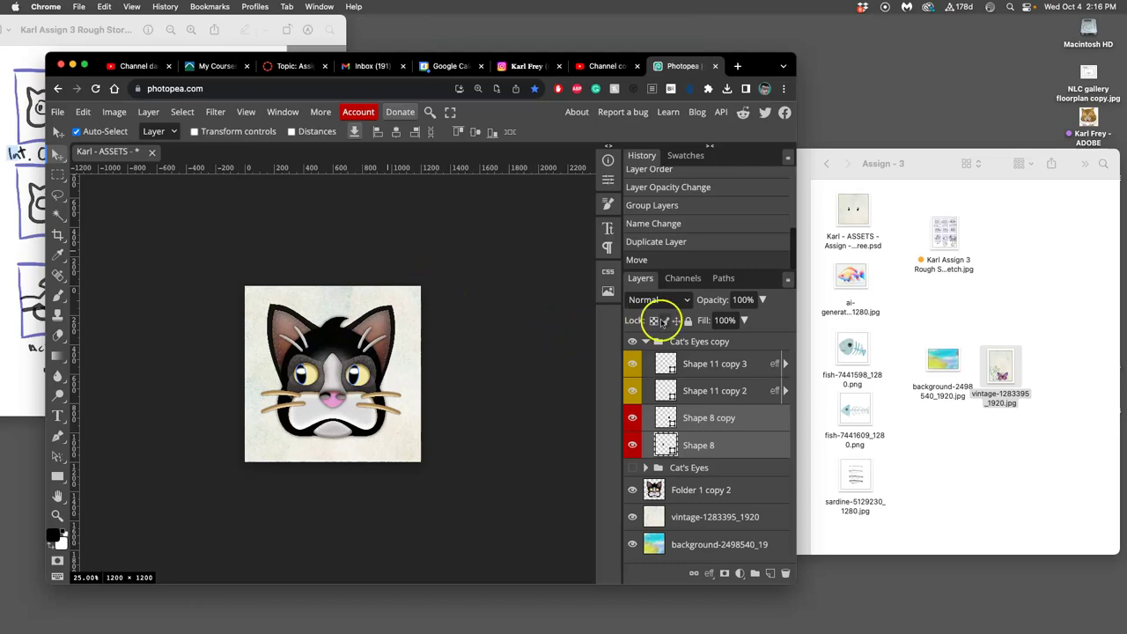
# - Duplicate the Cat's Eyes copy folder, expand the new duplicate and hide its source folder
pyautogui.click(731, 343)
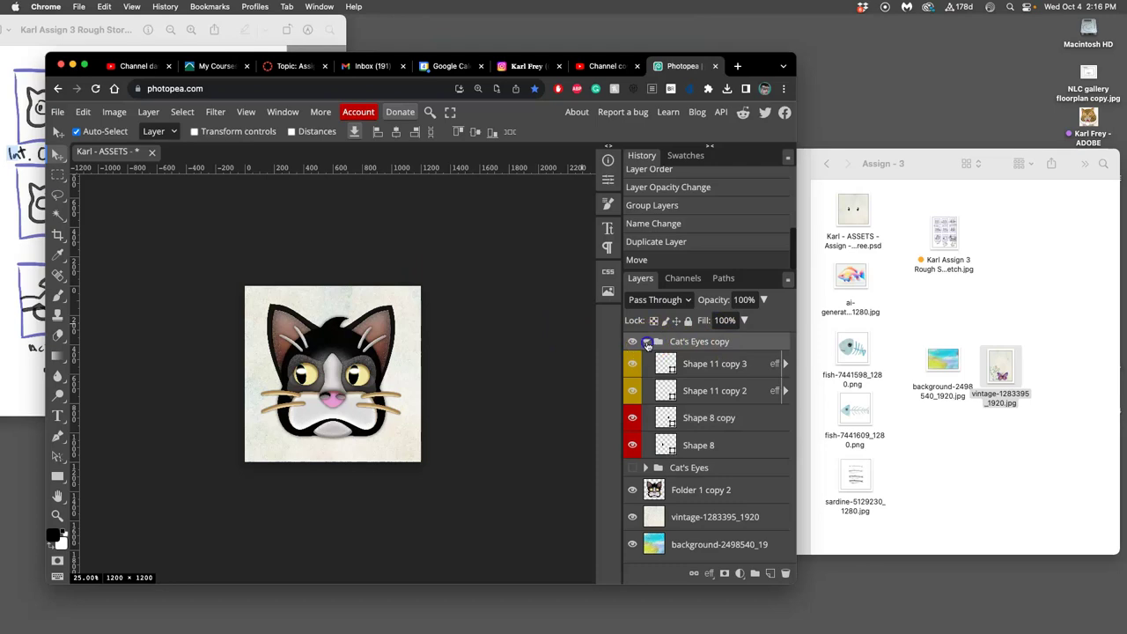
pyautogui.click(646, 341)
pyautogui.press('super+j')
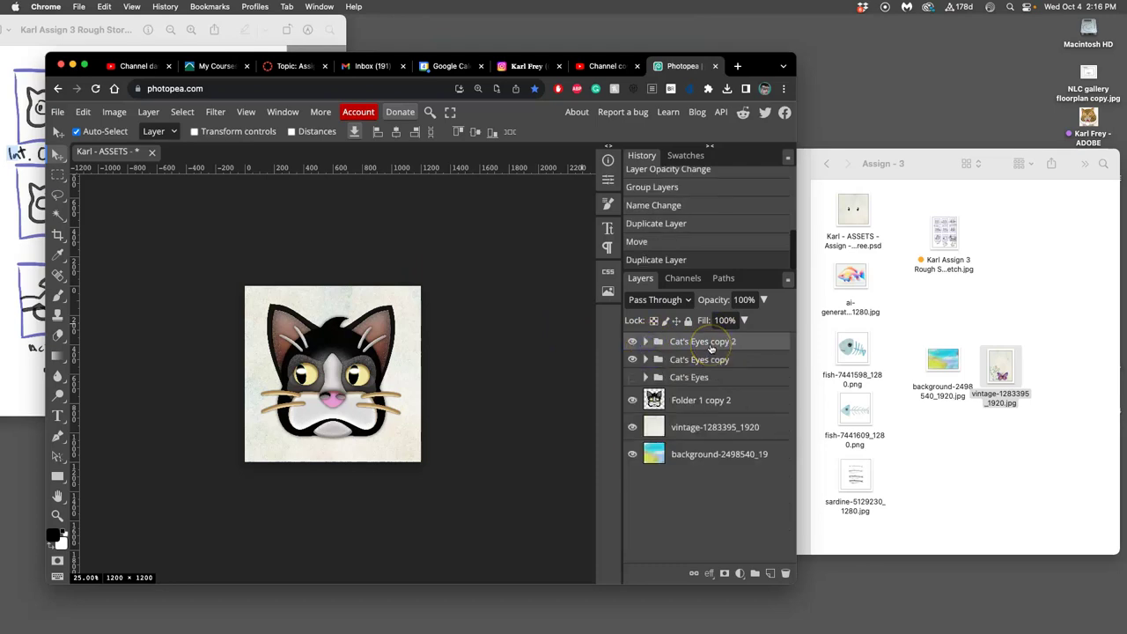
pyautogui.click(645, 342)
pyautogui.click(632, 468)
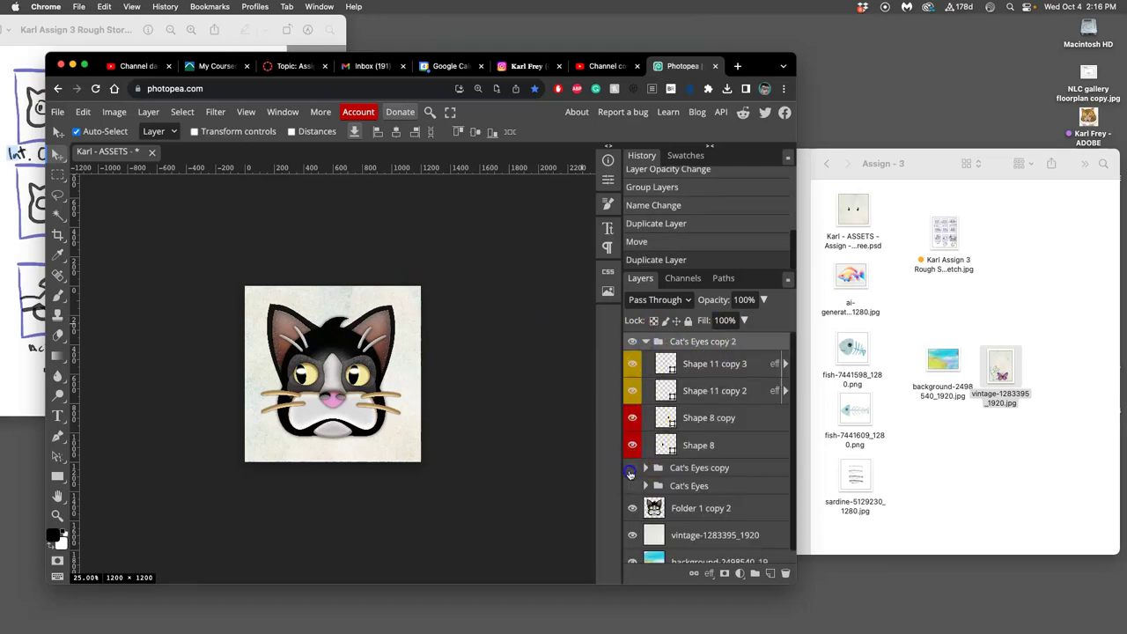
# - Select Shape 8 and Shape 8 copy in the second eyes duplicate and nudge both pupils slightly to the right
pyautogui.click(696, 424)
pyautogui.keyDown('shift'); pyautogui.click(723, 446); pyautogui.keyUp('shift')
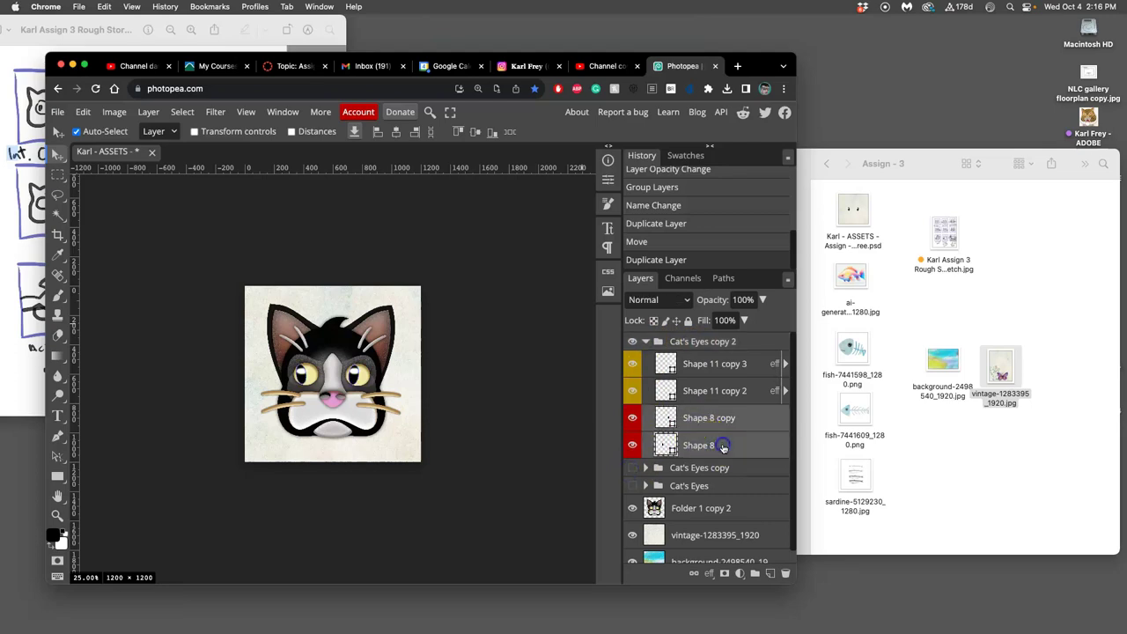
pyautogui.click(743, 446)
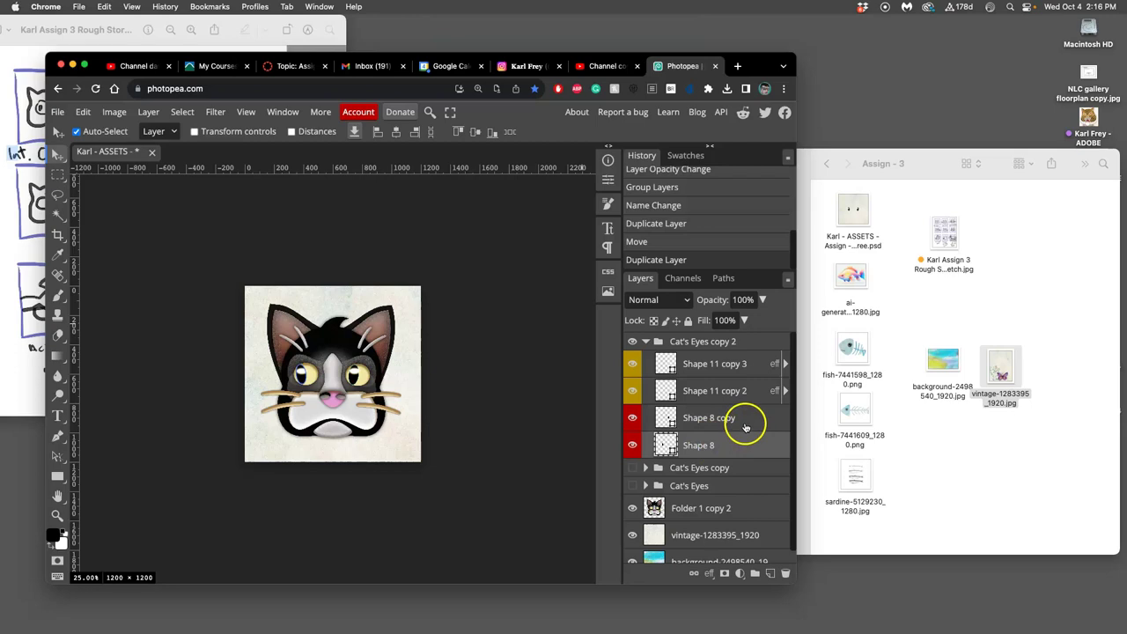
pyautogui.keyDown('shift'); pyautogui.click(746, 421); pyautogui.keyUp('shift')
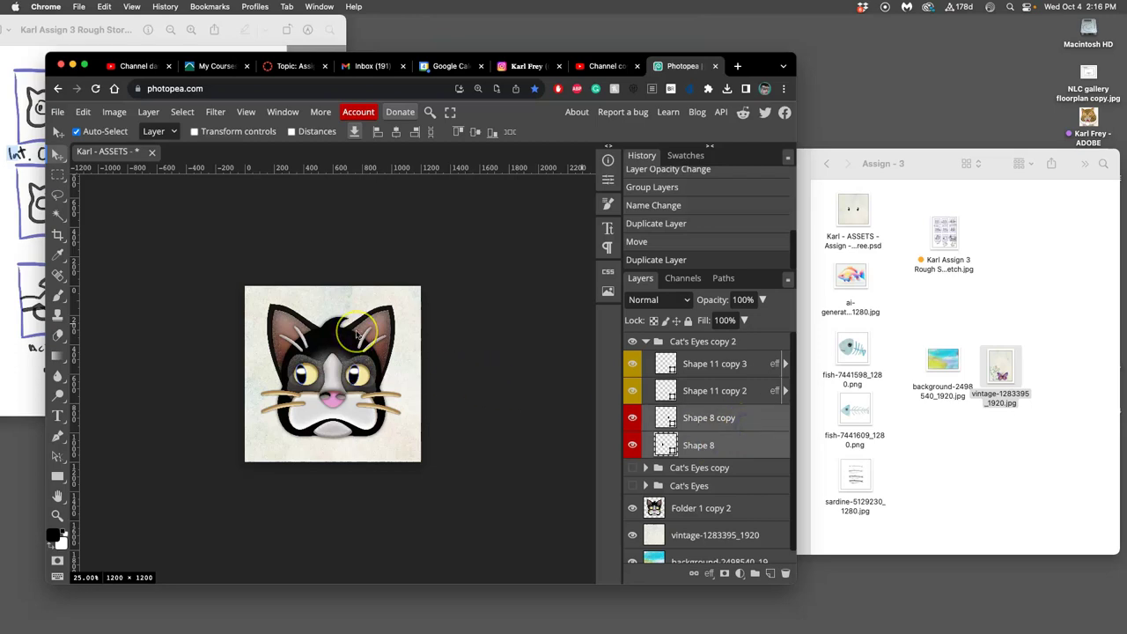
pyautogui.press('Right')
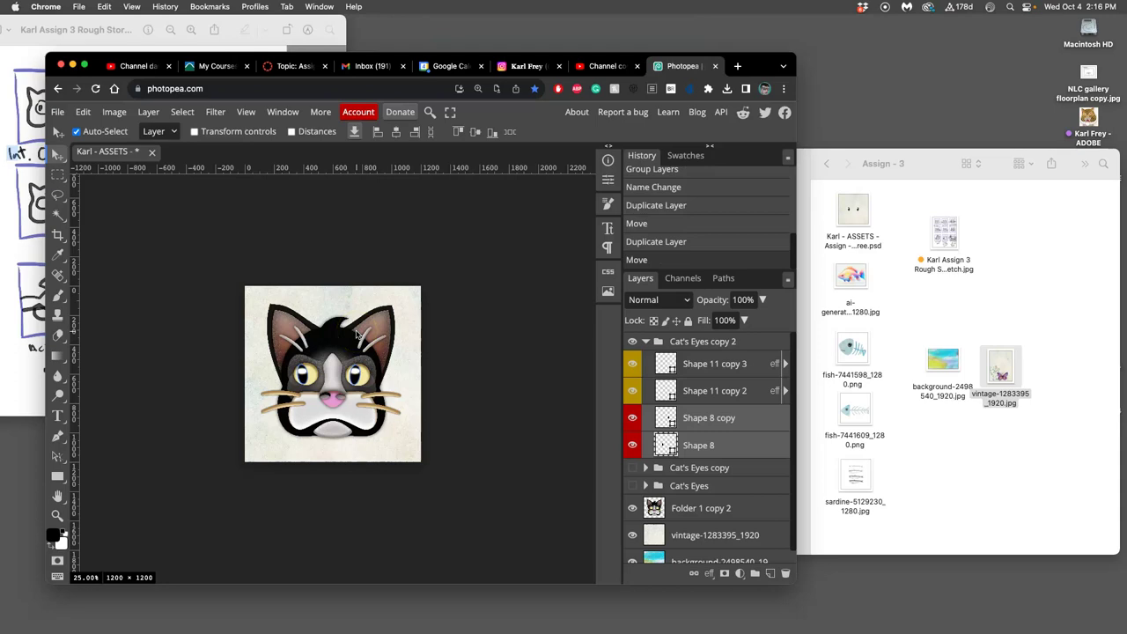
# - Collapse the Cat's Eyes copy 2 folder, duplicate it and hide the source folder
pyautogui.click(647, 341)
pyautogui.click(692, 347)
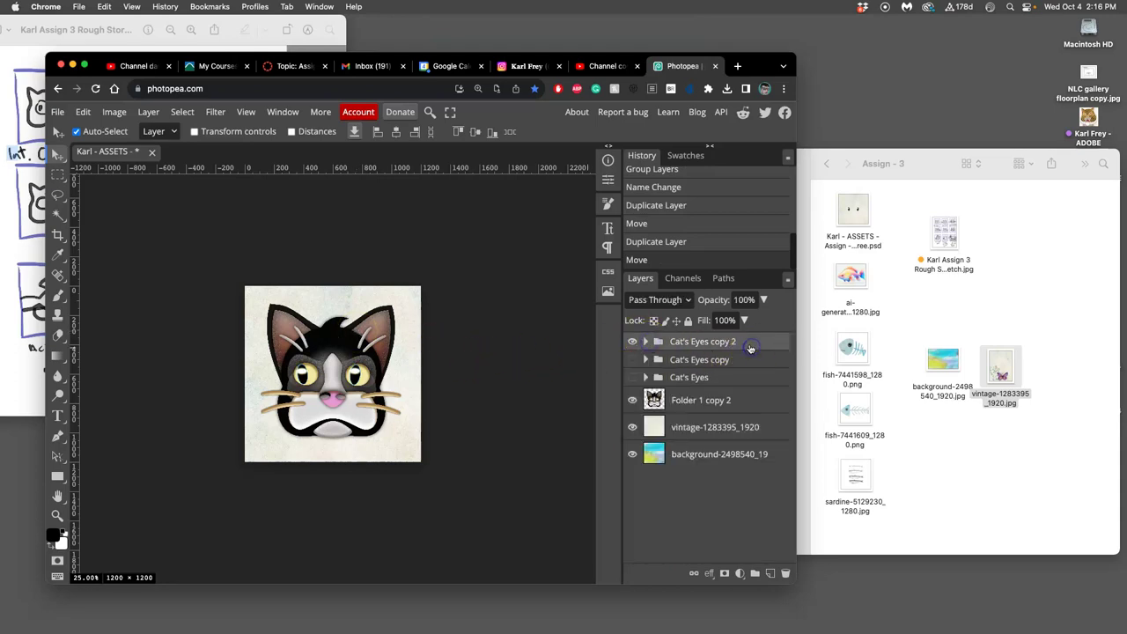
pyautogui.press('super+j')
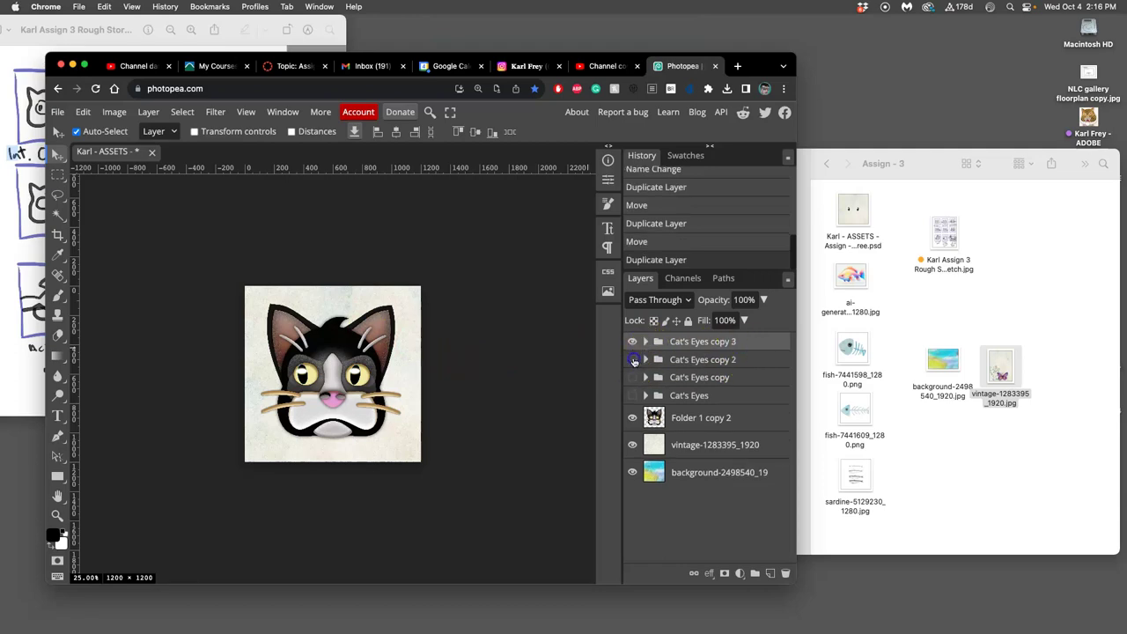
# - Nudge both pupils in the third eyes duplicate further right, and check the next eye pose in the storyboard sketch
pyautogui.click(646, 341)
pyautogui.moveTo(689, 417); pyautogui.dragTo(746, 424)
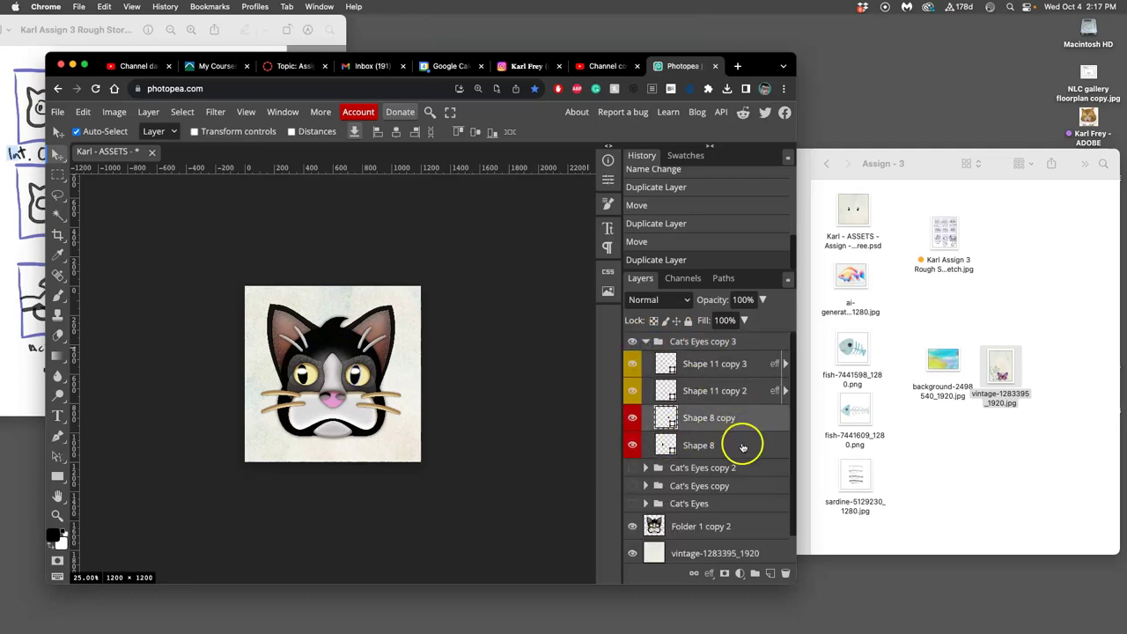
pyautogui.keyDown('shift'); pyautogui.click(742, 445); pyautogui.keyUp('shift')
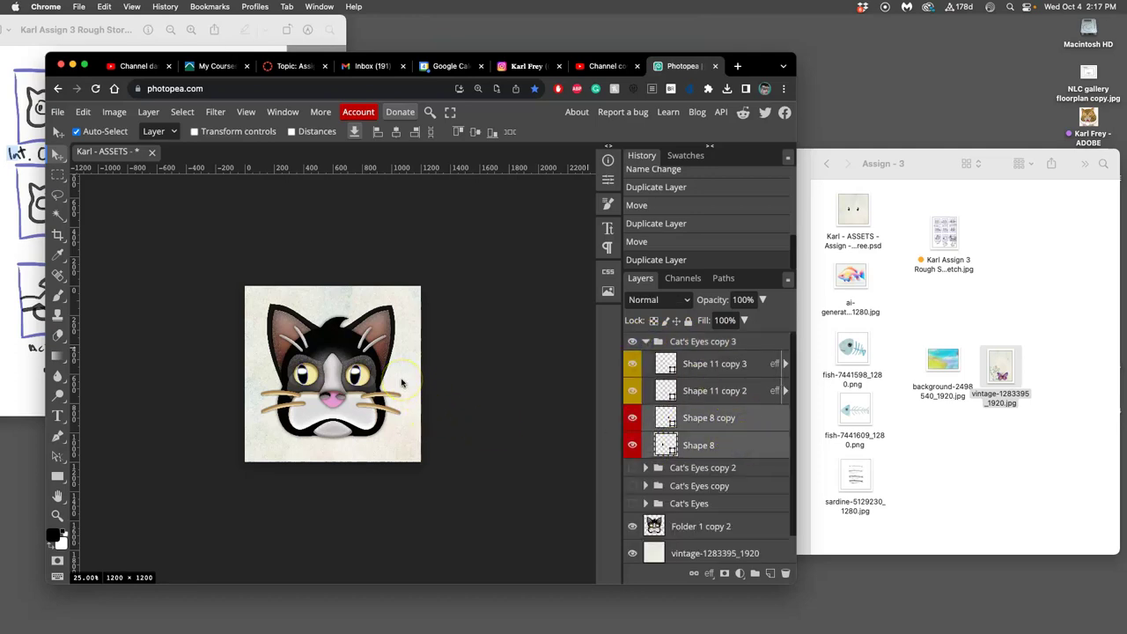
pyautogui.press('Right')
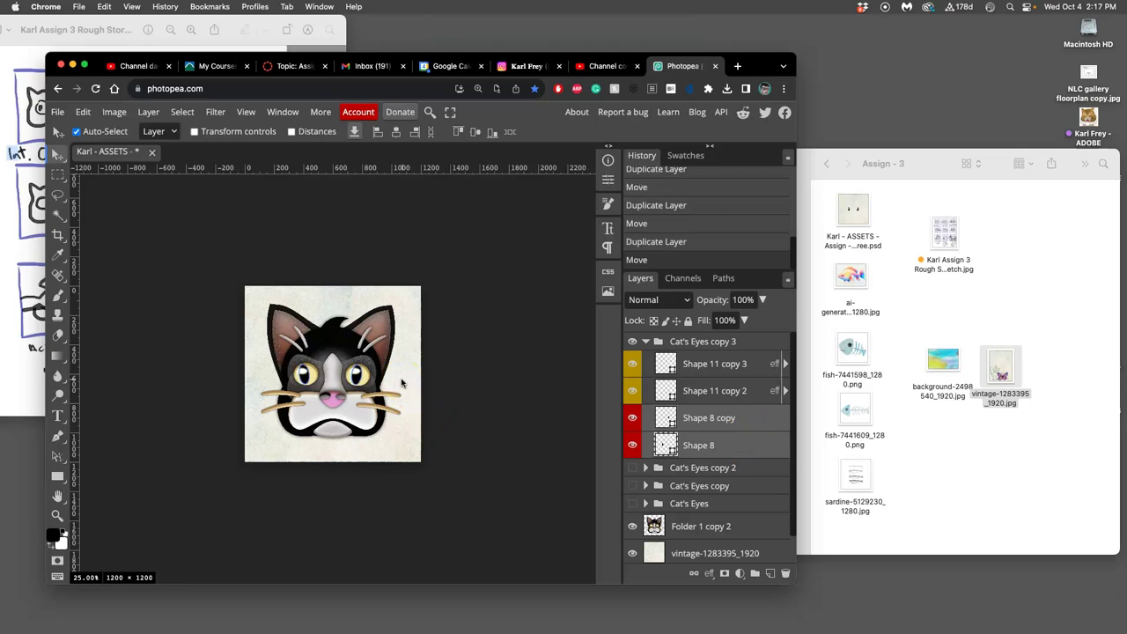
pyautogui.click(8, 197)
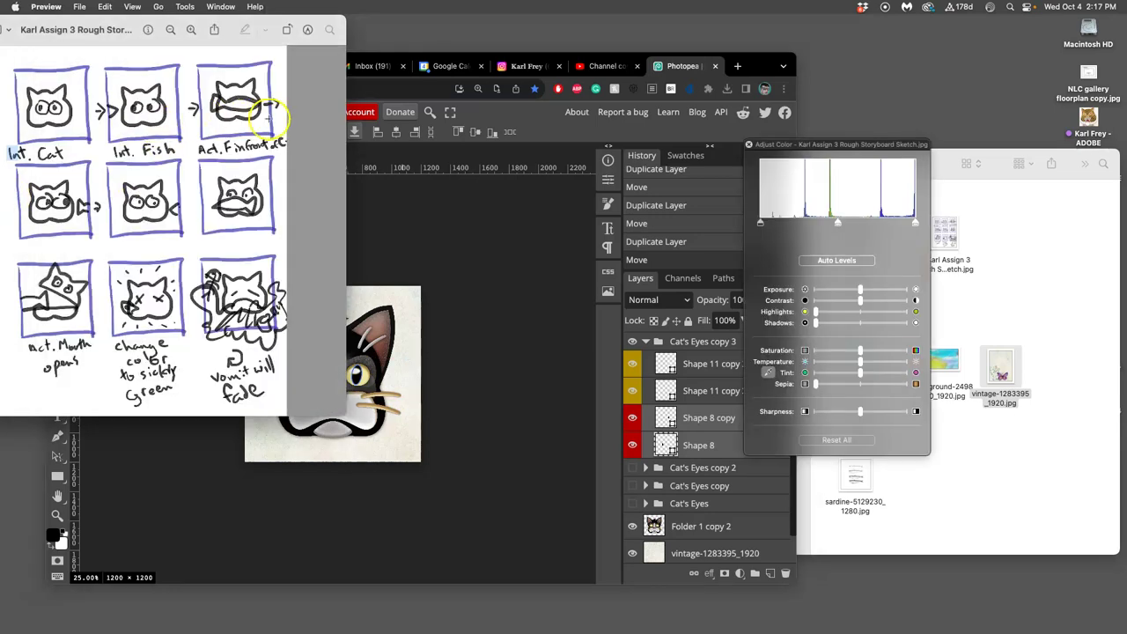
pyautogui.click(444, 315)
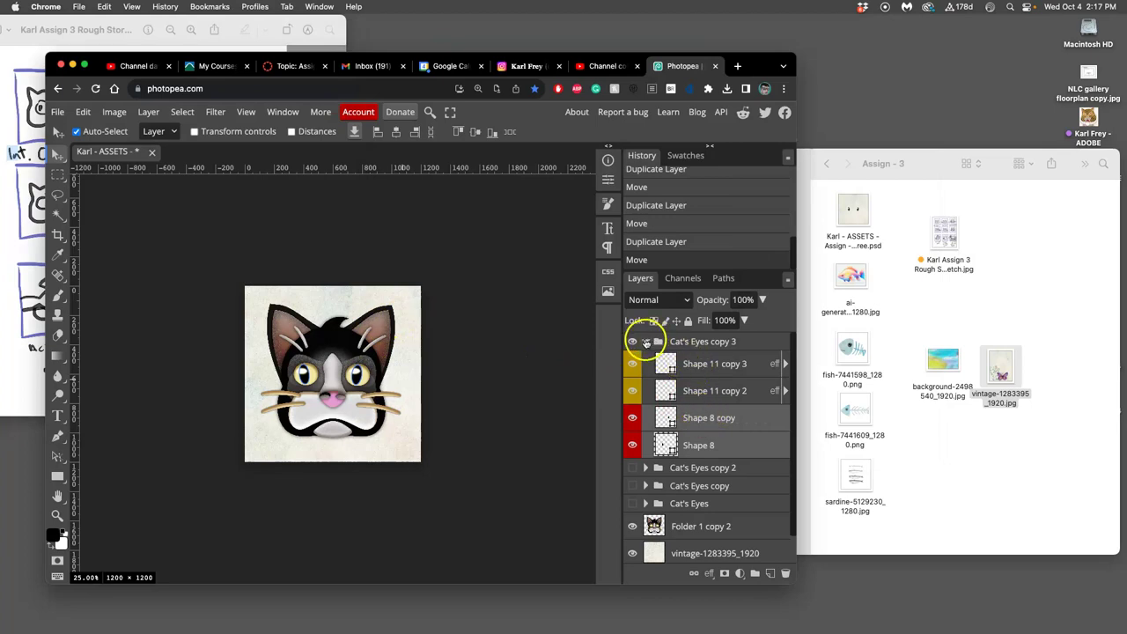
# - Collapse the Cat's Eyes copy 3 folder, duplicate it and hide the source folder
pyautogui.click(631, 504)
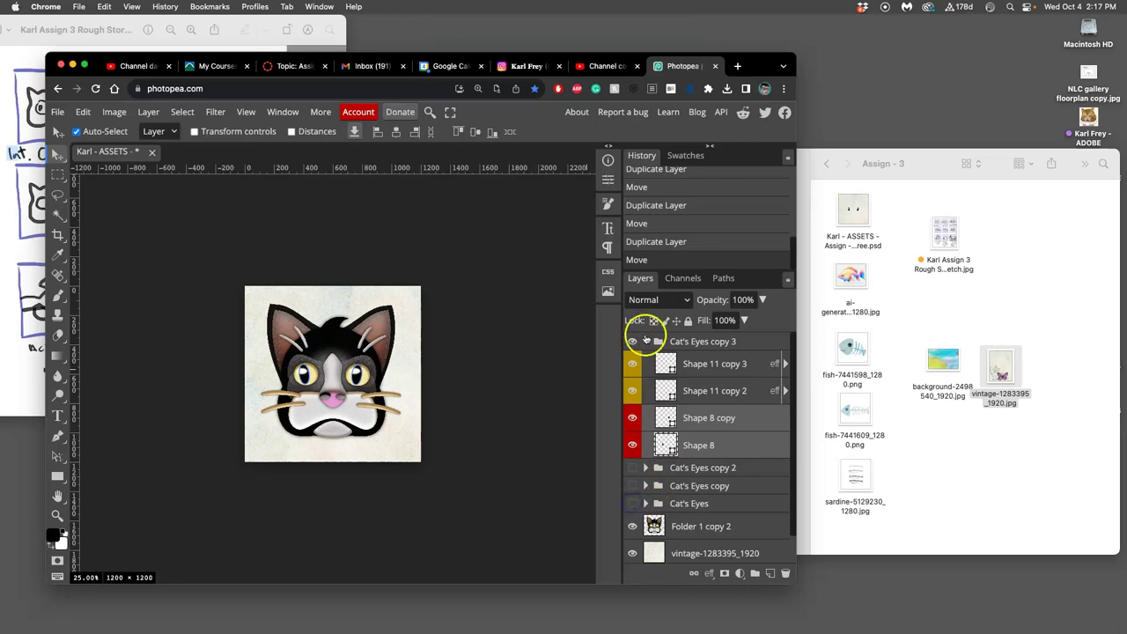
pyautogui.click(645, 342)
pyautogui.click(759, 349)
pyautogui.press('super+j')
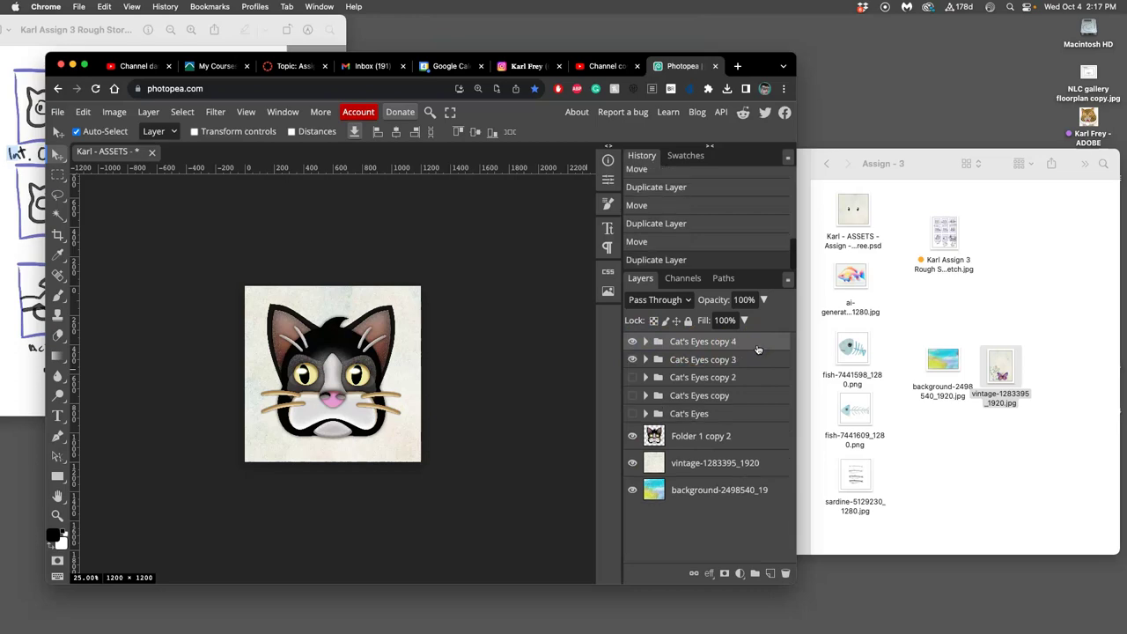
pyautogui.click(633, 357)
# - Select Shape 8 and Shape 8 copy in the Cat's Eyes copy 4 folder and nudge both pupils slightly sideways
pyautogui.click(645, 342)
pyautogui.moveTo(647, 344)
pyautogui.mouseDown()
pyautogui.moveTo(748, 348)
pyautogui.moveTo(658, 352)
pyautogui.mouseUp()
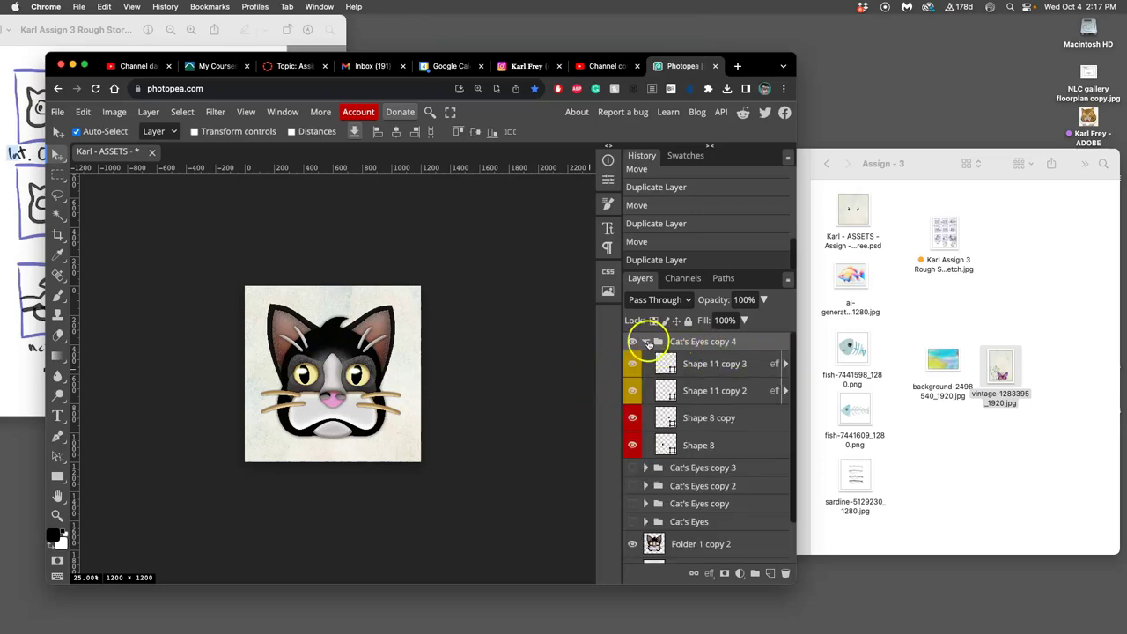
pyautogui.click(648, 343)
pyautogui.click(648, 343)
pyautogui.click(741, 424)
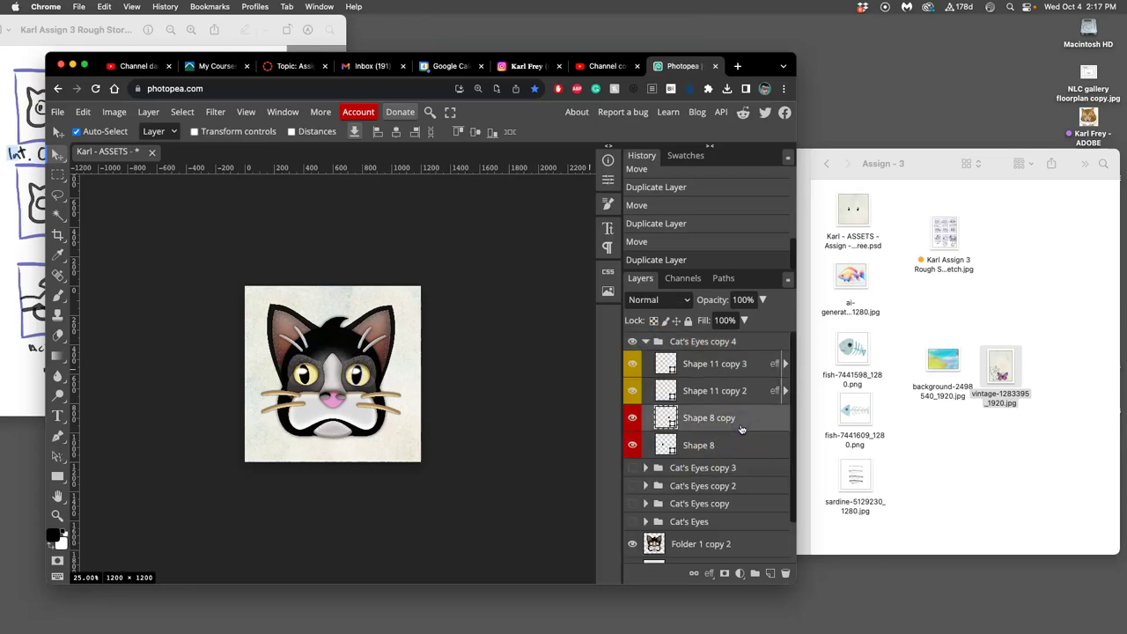
pyautogui.keyDown('shift'); pyautogui.click(731, 446); pyautogui.keyUp('shift')
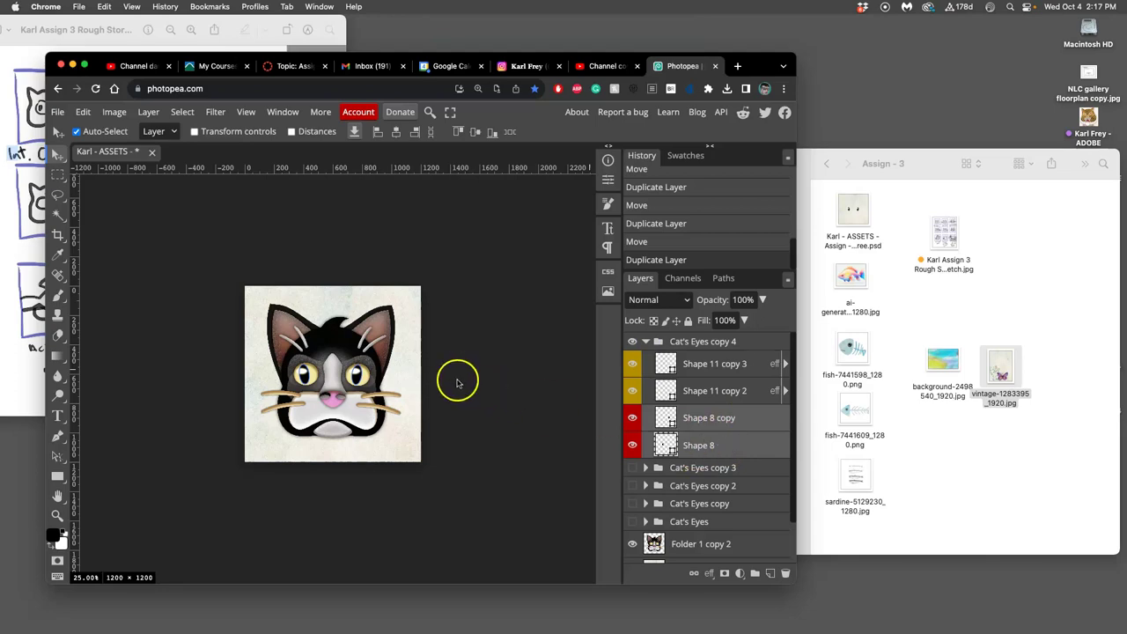
pyautogui.click(432, 358)
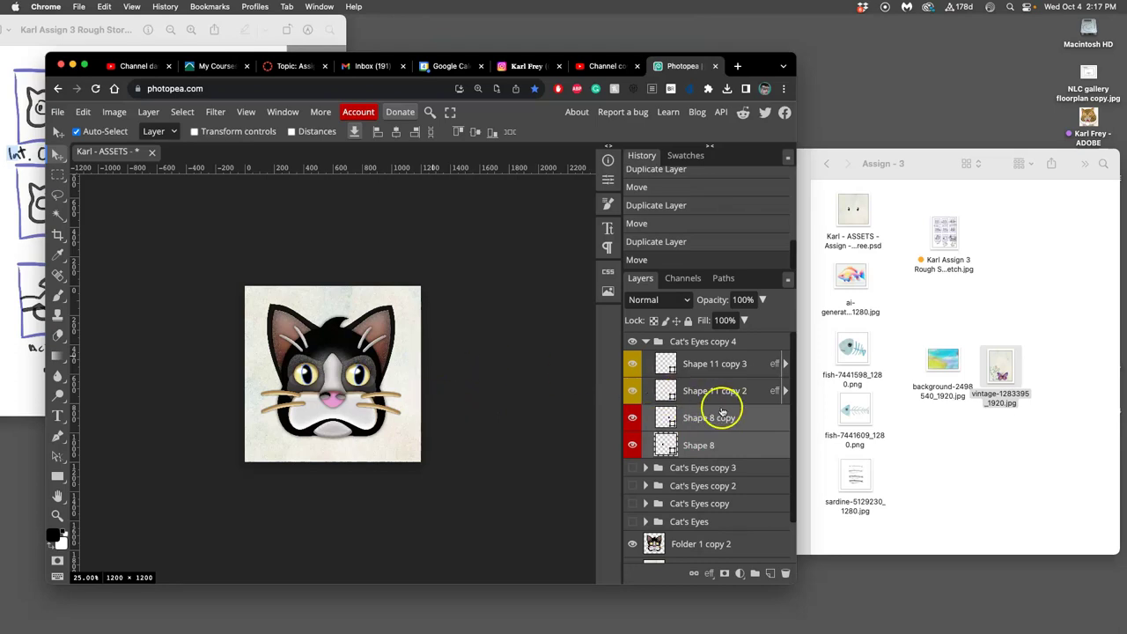
# - Collapse the Cat's Eyes copy 4 folder and duplicate it
pyautogui.click(646, 342)
pyautogui.click(689, 342)
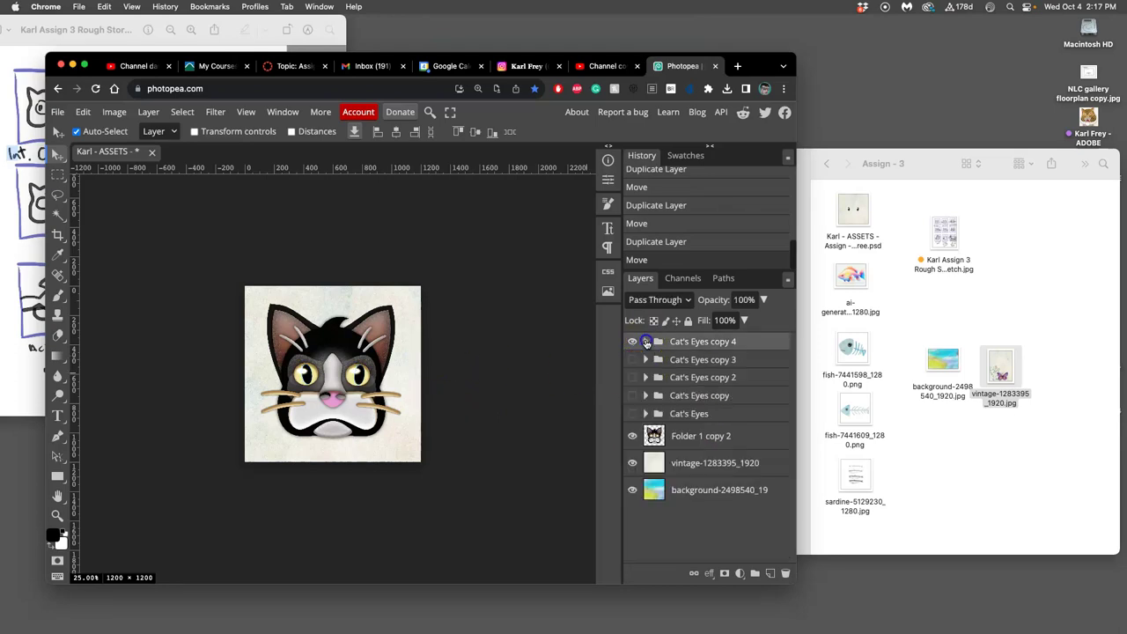
pyautogui.press('super+j')
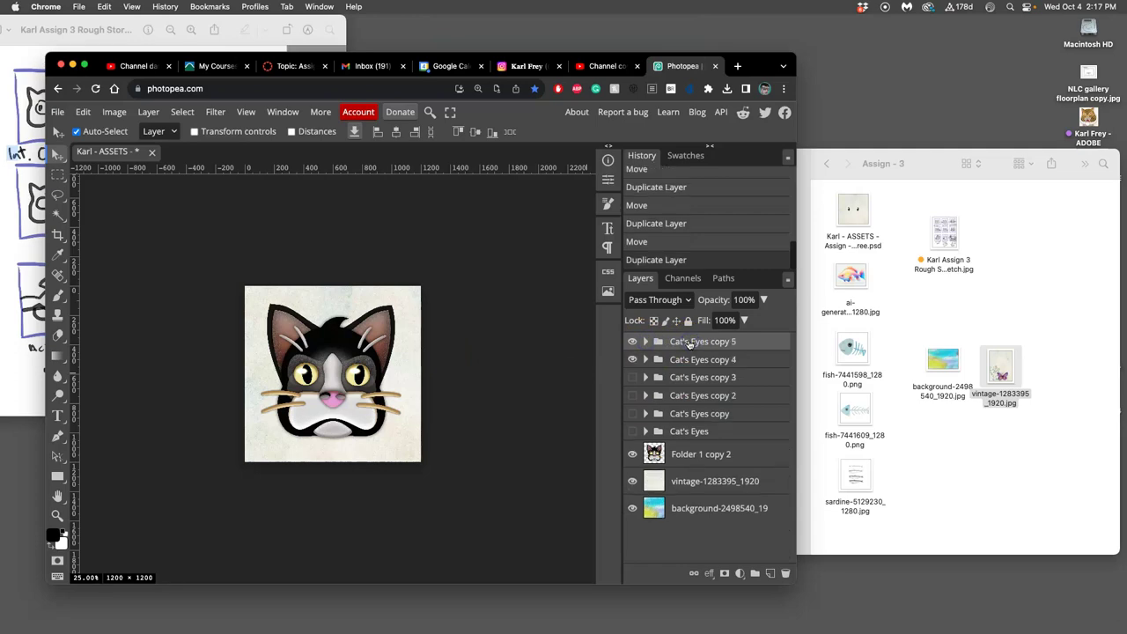
pyautogui.click(690, 343)
pyautogui.press('super+j')
pyautogui.click(675, 350)
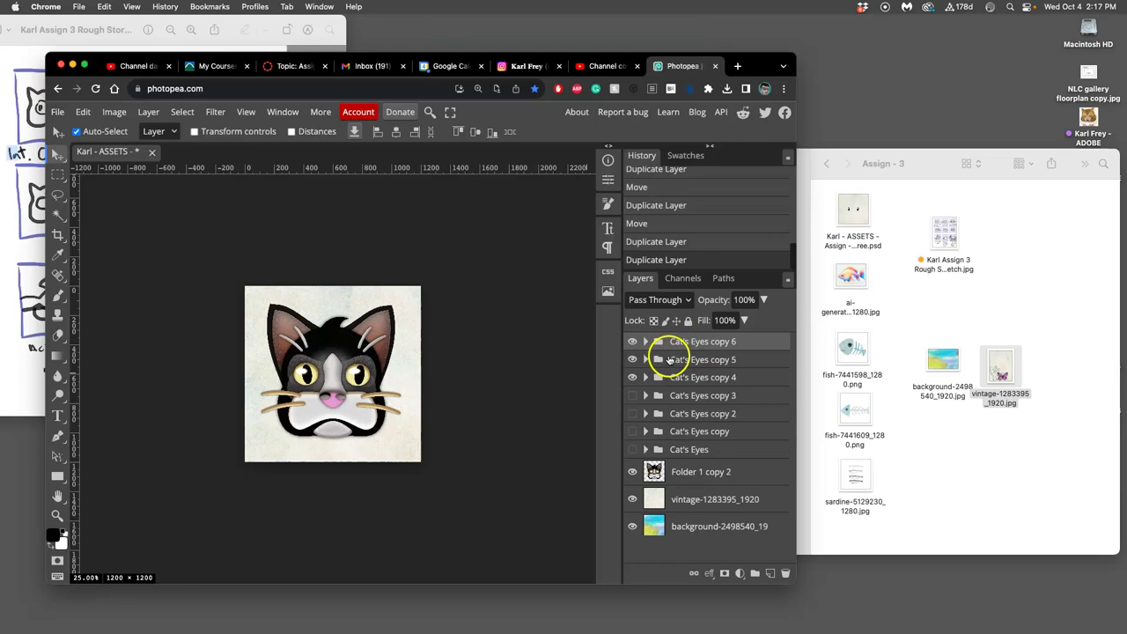
pyautogui.press('BackSpace')
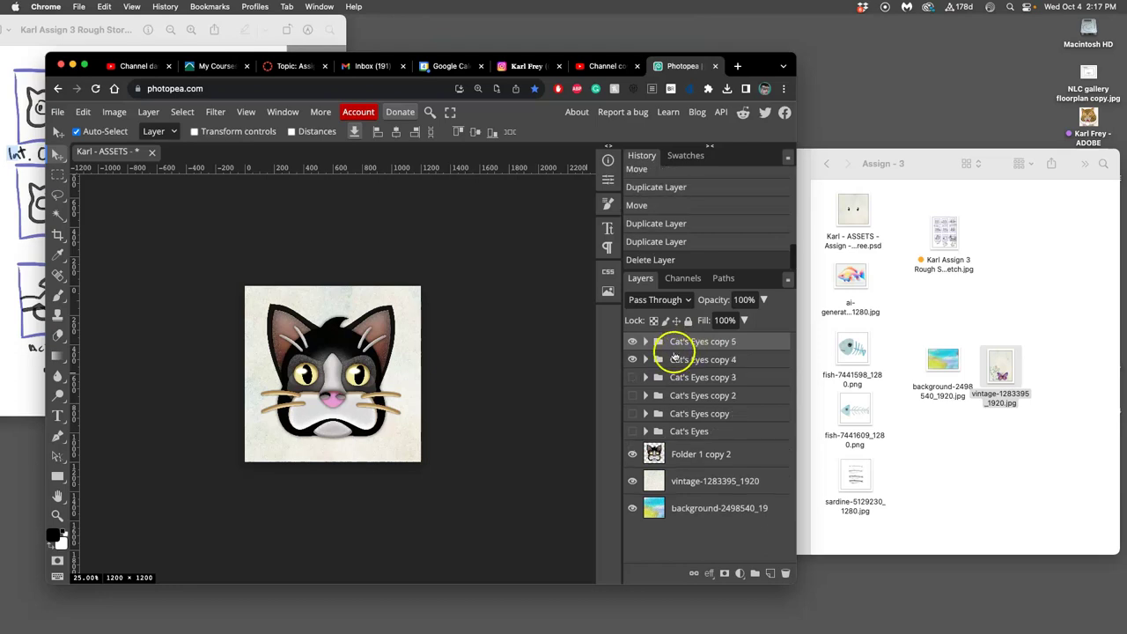
# - Hide Cat's Eyes copy 4, and nudge both Shape 8 pupils sideways in the Cat's Eyes copy 5 folder
pyautogui.click(632, 359)
pyautogui.click(646, 343)
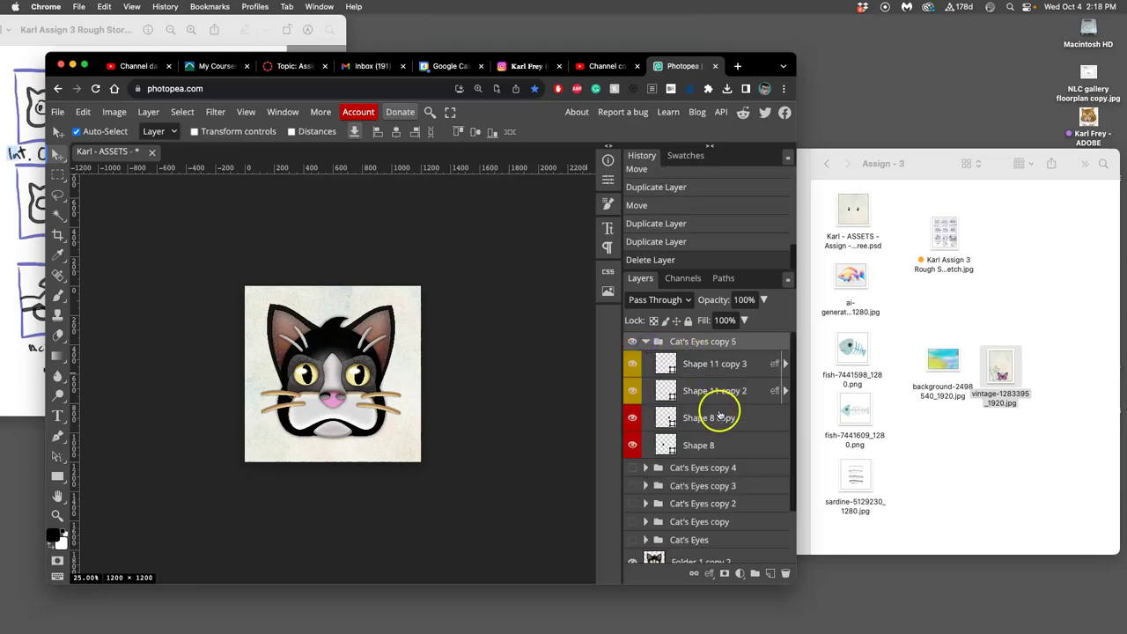
pyautogui.click(720, 418)
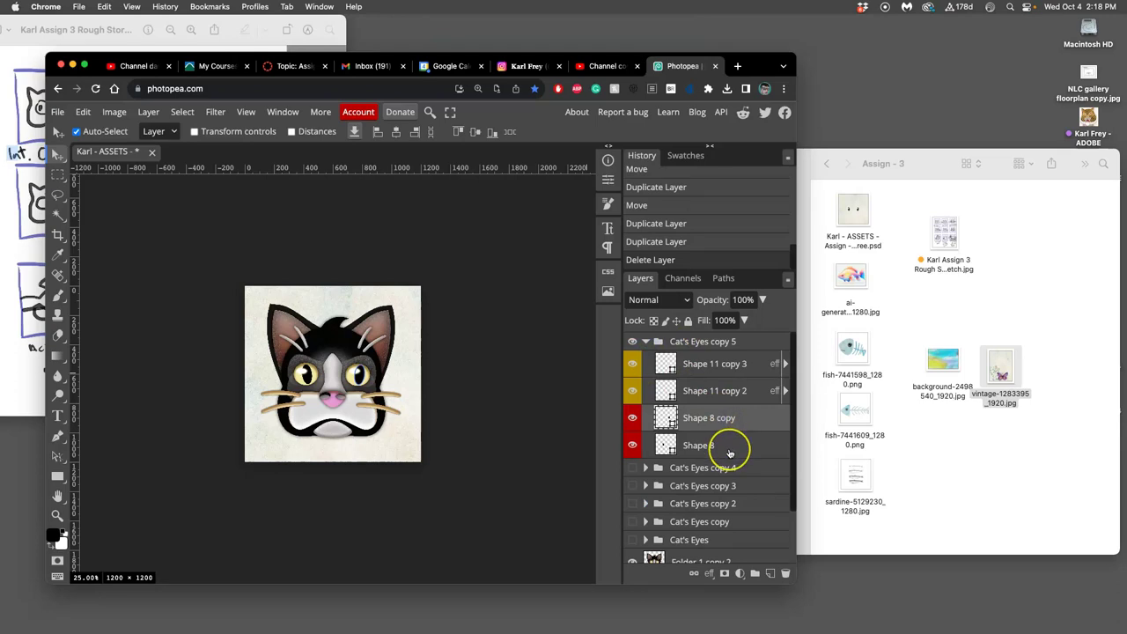
pyautogui.keyDown('shift'); pyautogui.click(730, 451); pyautogui.keyUp('shift')
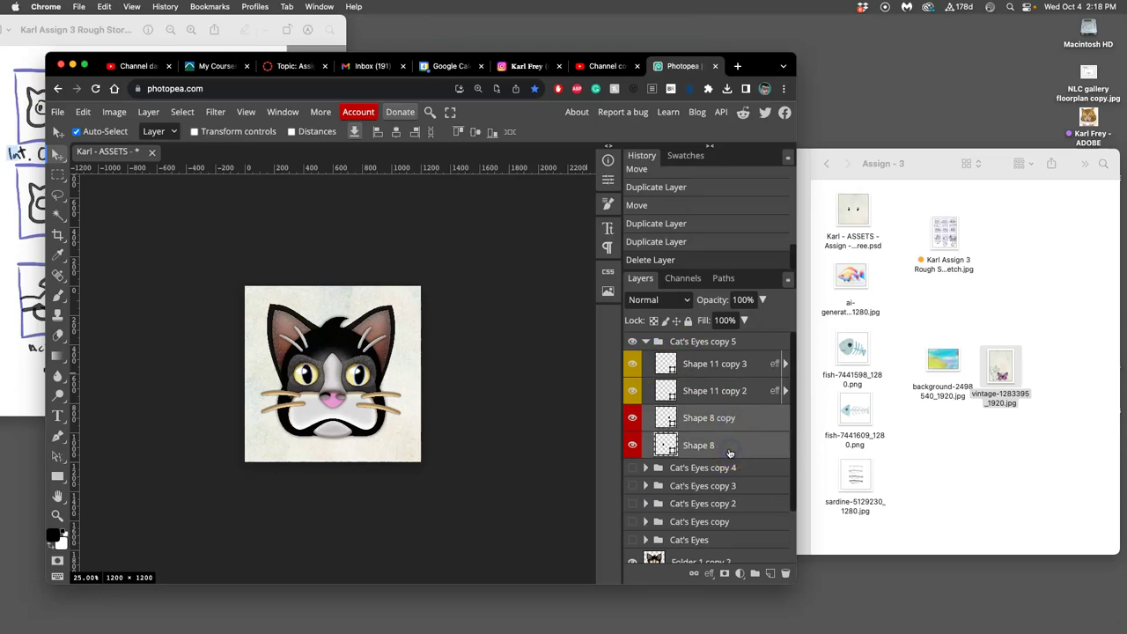
pyautogui.click(573, 373)
pyautogui.press('Left')
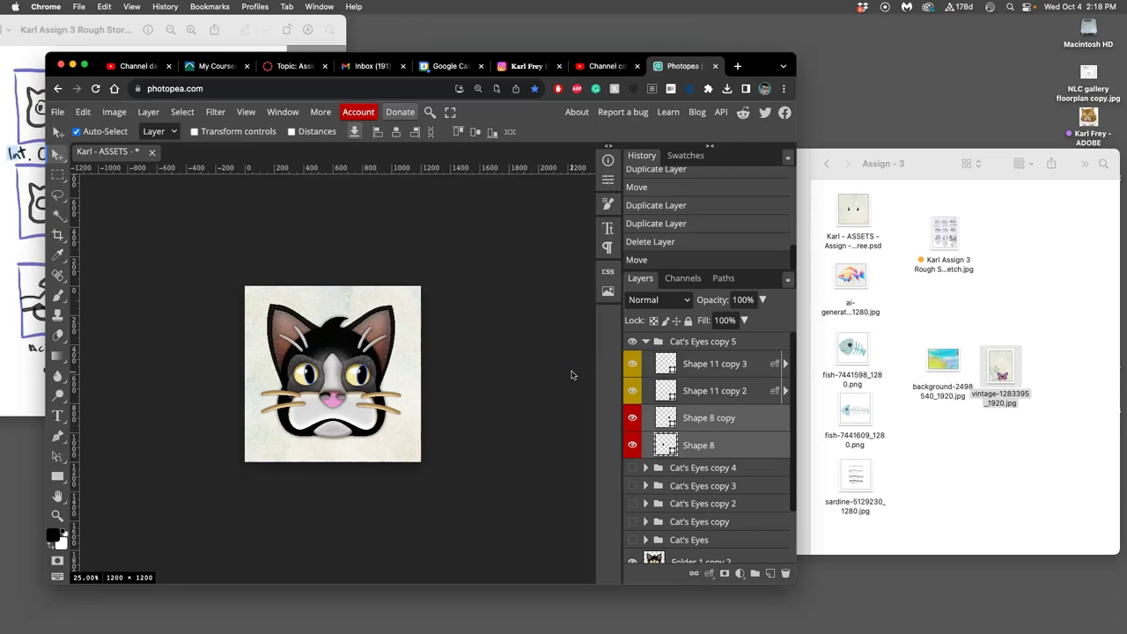
# - Collapse the Cat's Eyes copy 5 folder and show all the Cat's Eyes folders together over the cat
pyautogui.click(58, 195)
pyautogui.click(215, 210)
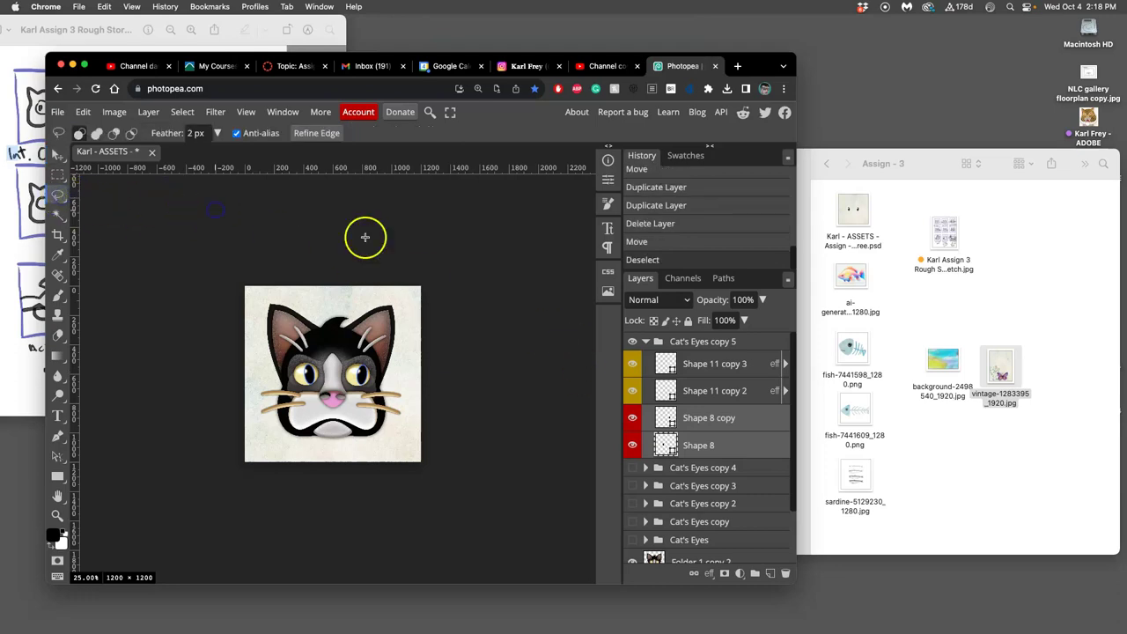
pyautogui.click(646, 342)
pyautogui.click(633, 342)
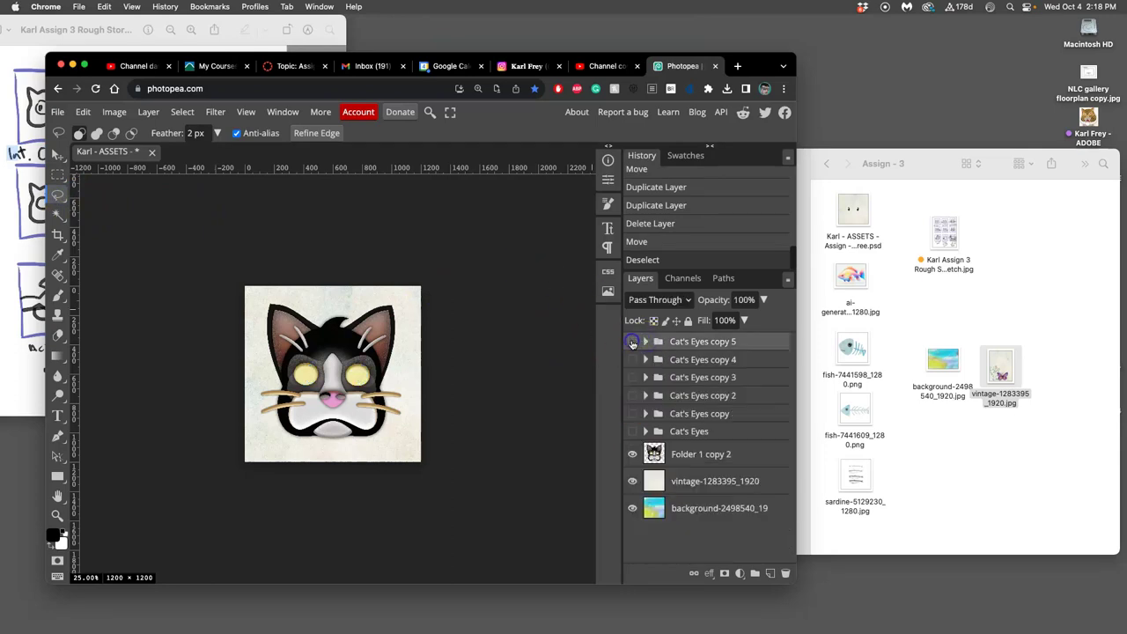
pyautogui.click(632, 343)
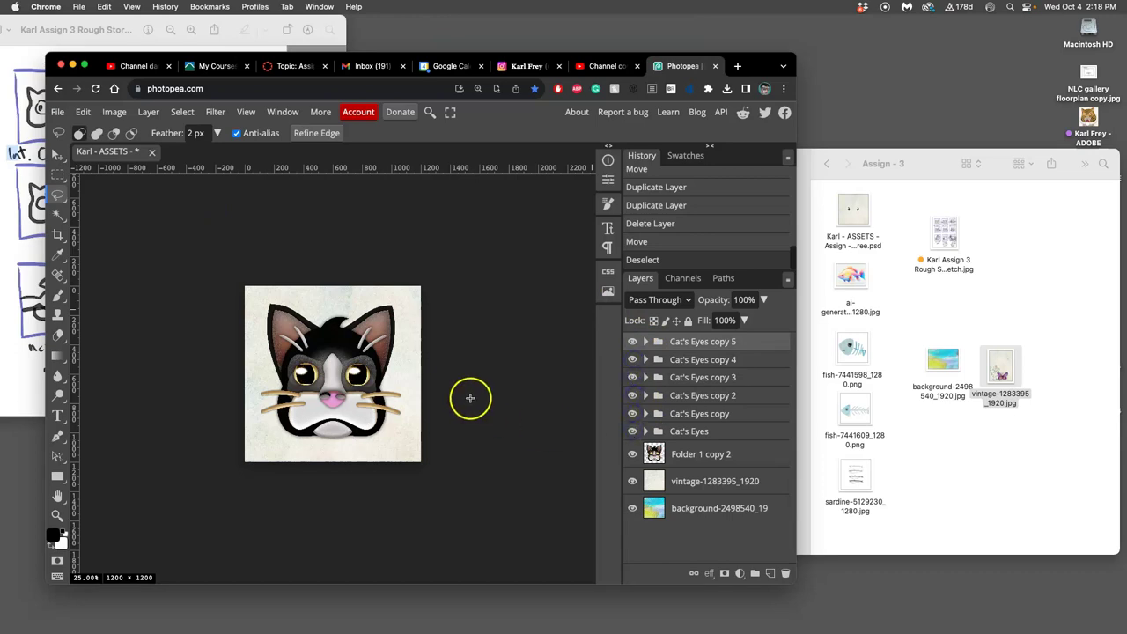
pyautogui.press('super+equal')
pyautogui.press('super+equal')
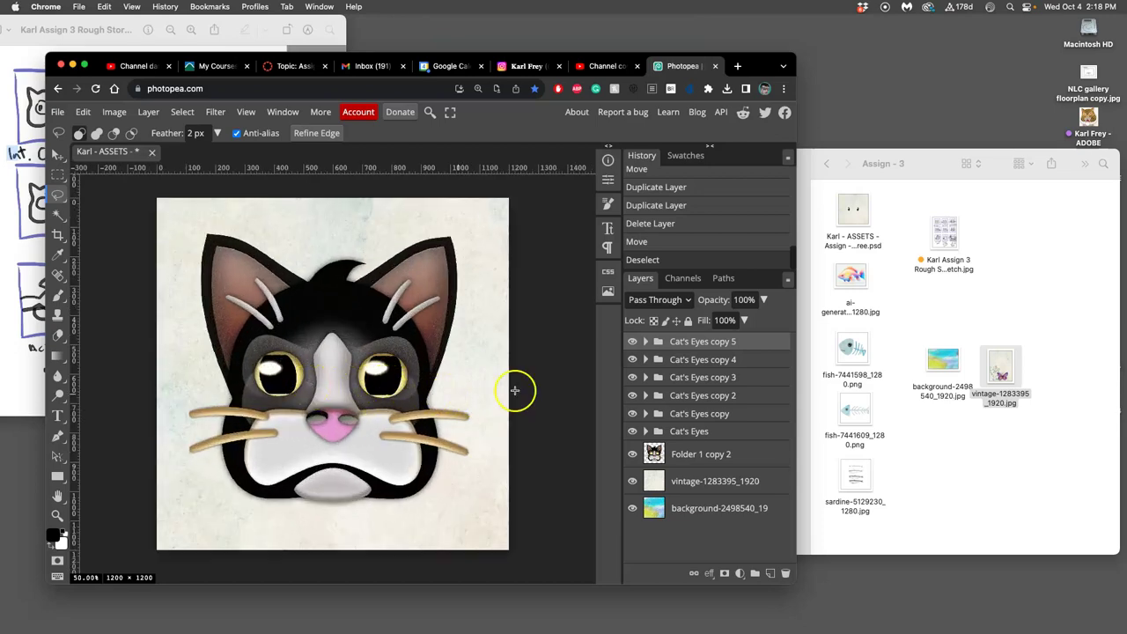
# - Switch the Cat's Eyes folders off and on to preview the pupil movement, ending with only the original folder shown
pyautogui.click(633, 341)
pyautogui.click(632, 359)
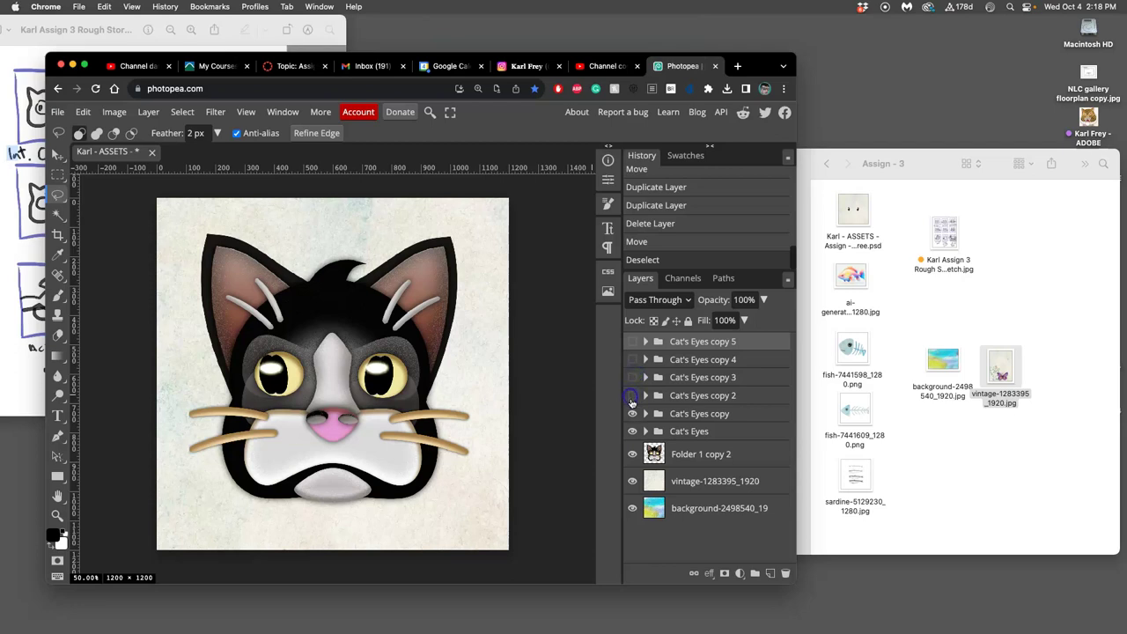
pyautogui.click(632, 414)
pyautogui.click(632, 415)
pyautogui.click(632, 359)
pyautogui.click(632, 342)
pyautogui.click(633, 342)
pyautogui.click(632, 359)
pyautogui.click(633, 414)
pyautogui.click(632, 432)
pyautogui.click(632, 431)
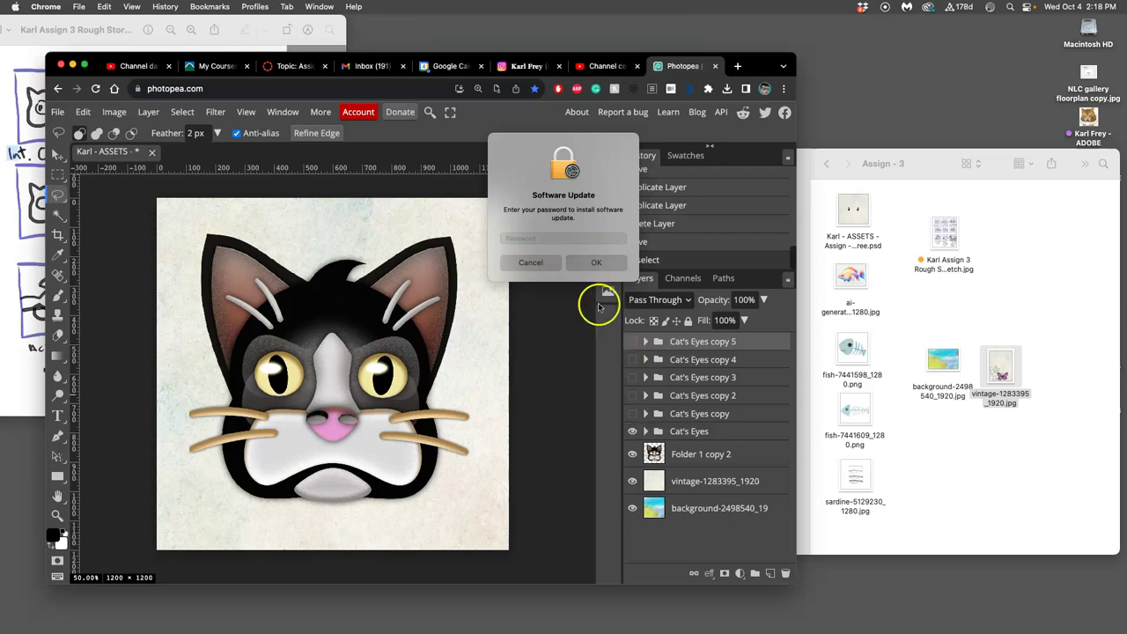
# - Cancel the Software Update prompt, and step through the visibility of the Cat's Eyes folders again before hiding all the copies
pyautogui.click(608, 146)
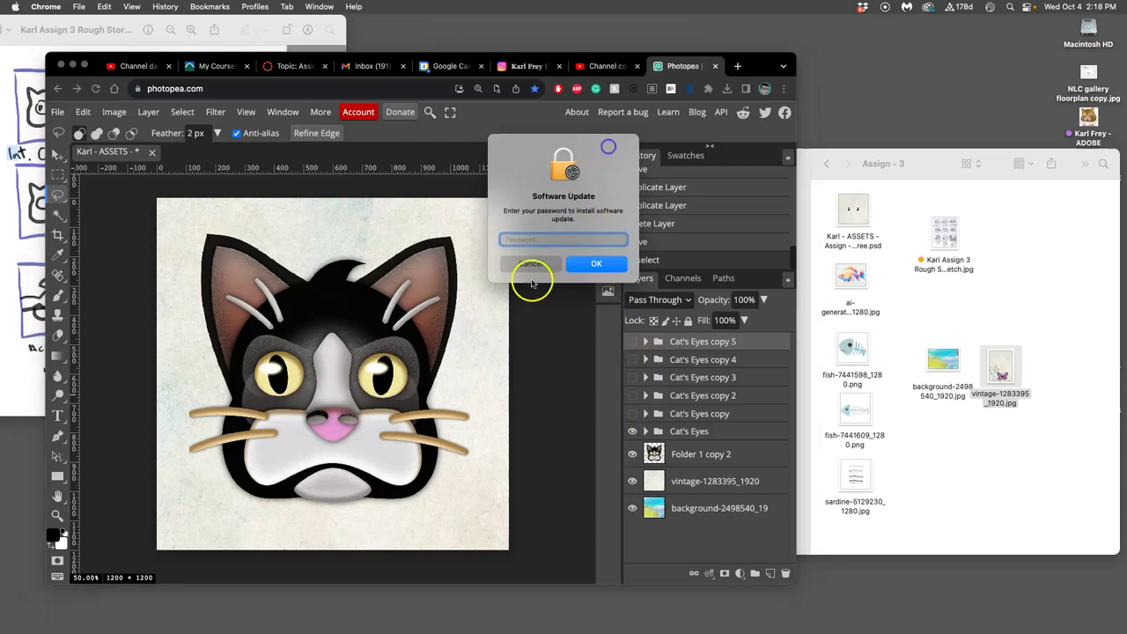
pyautogui.click(531, 262)
pyautogui.click(633, 430)
pyautogui.click(632, 432)
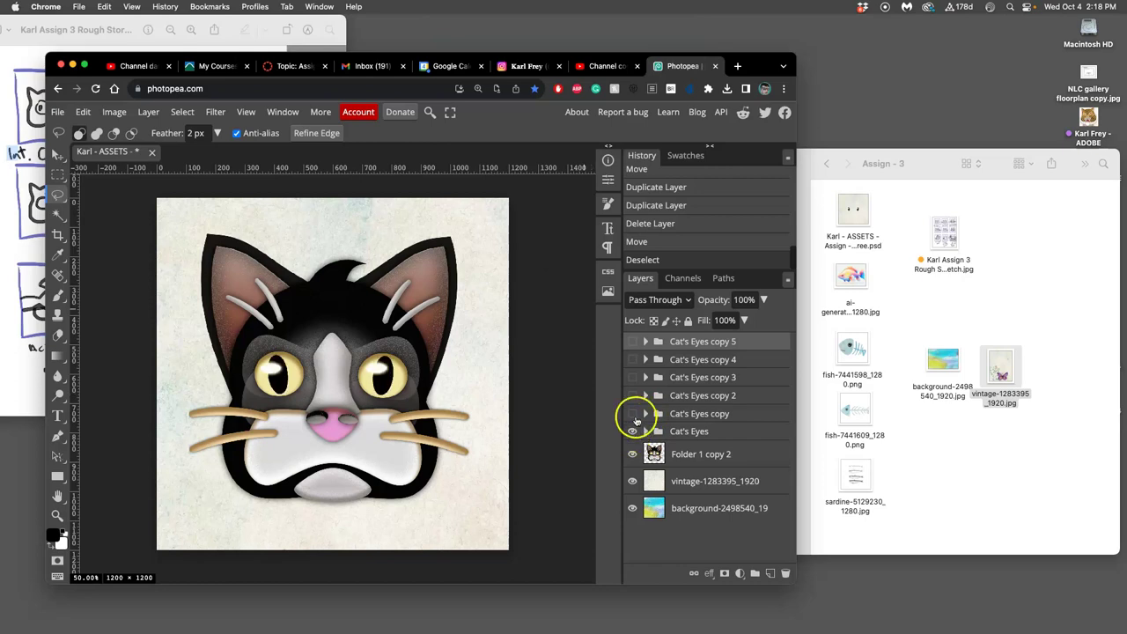
pyautogui.click(633, 414)
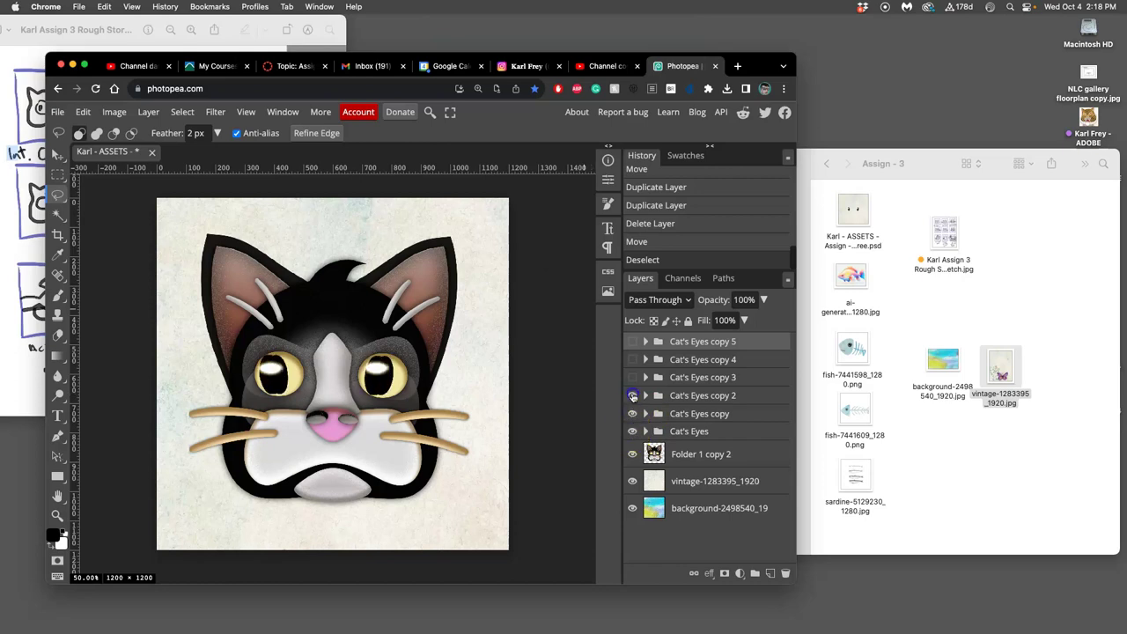
pyautogui.click(633, 360)
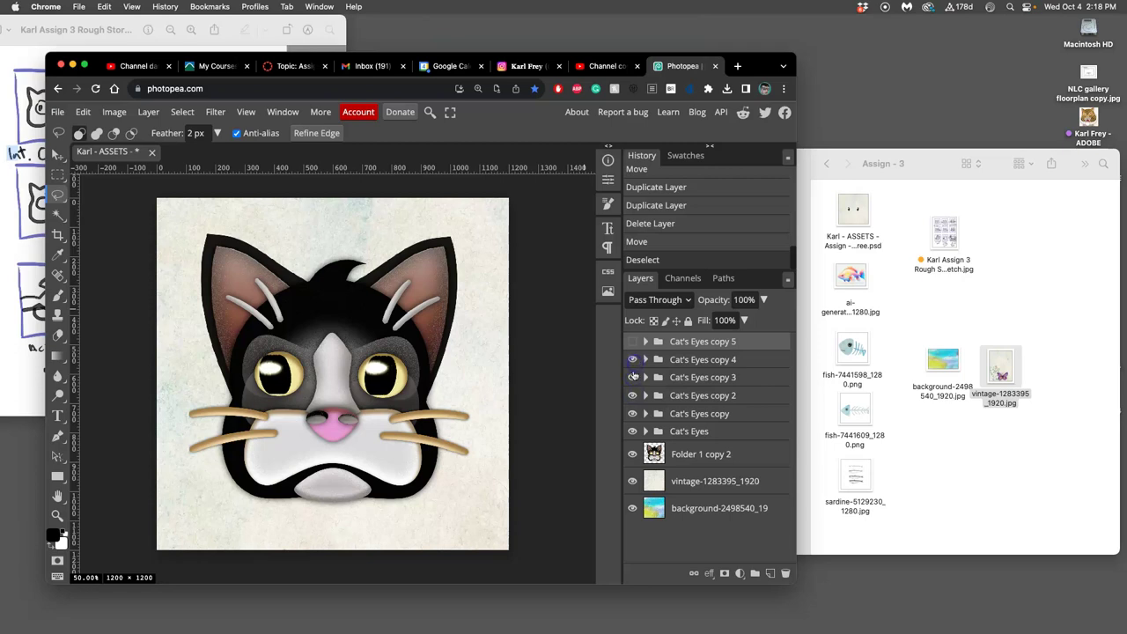
pyautogui.click(633, 361)
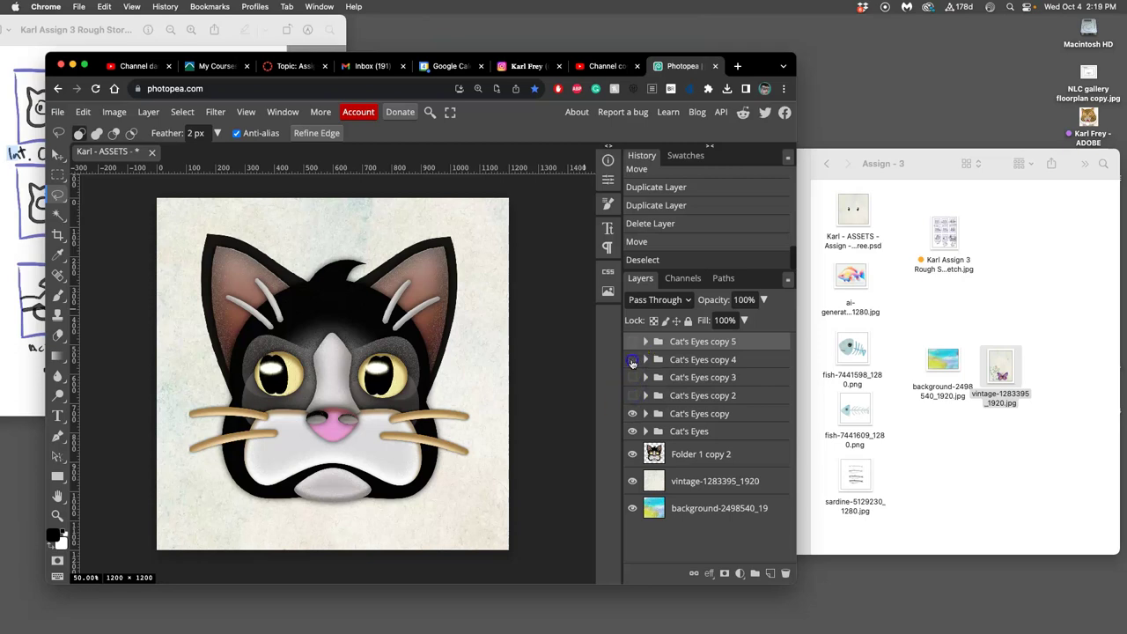
pyautogui.click(645, 341)
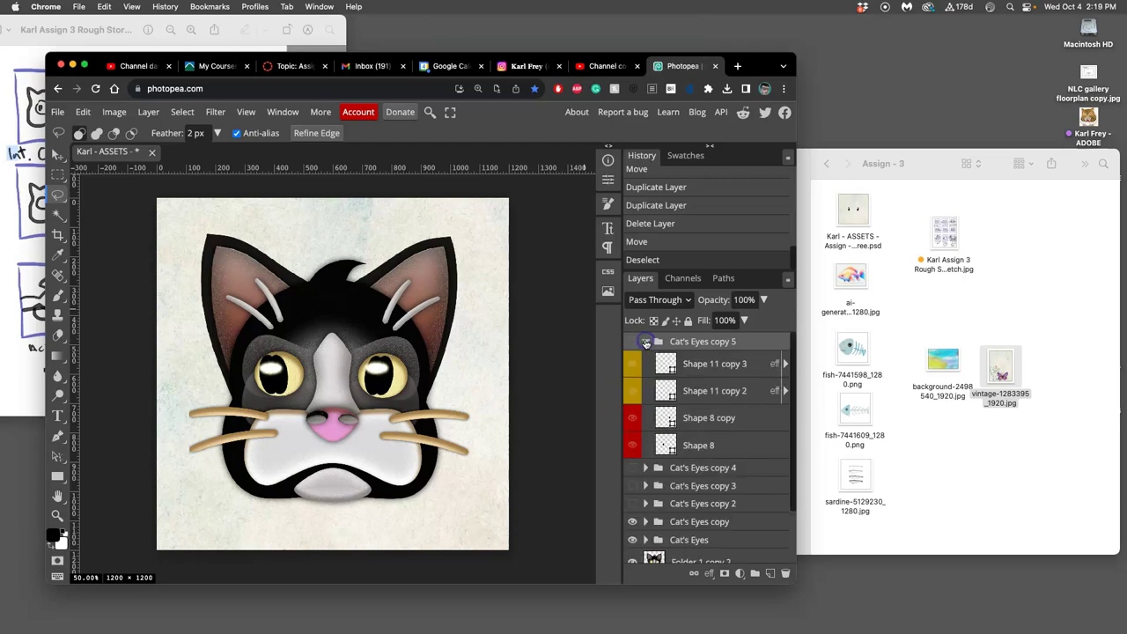
pyautogui.click(696, 370)
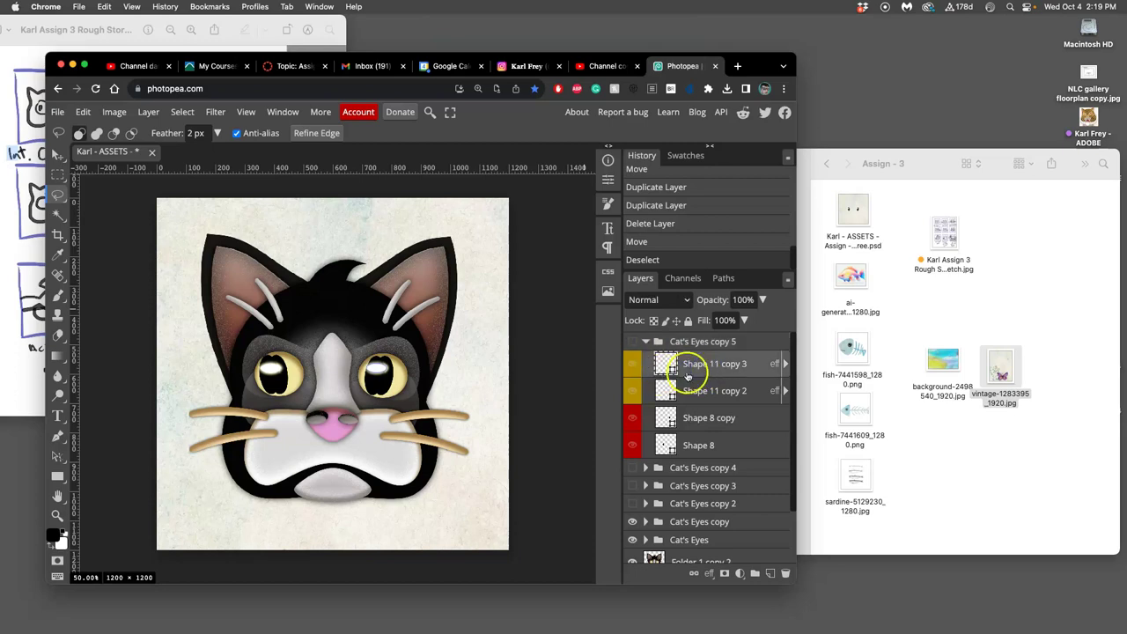
pyautogui.click(645, 342)
pyautogui.click(632, 413)
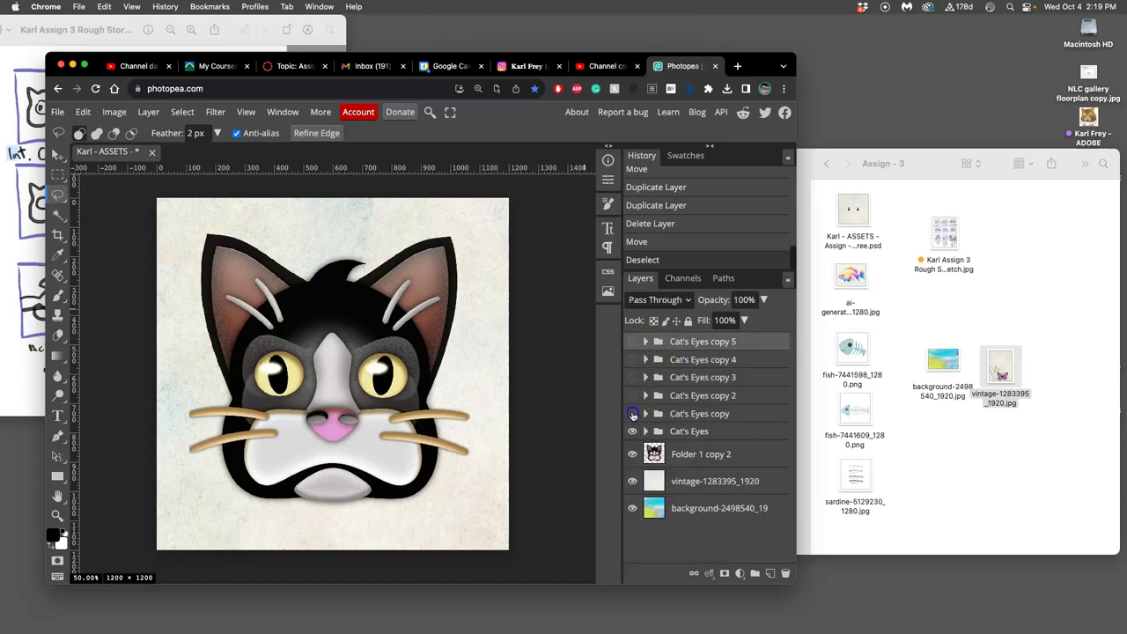
# - Move Shape 11 copy 3 and Shape 11 copy 2 out of the original Cat's Eyes folder to above all the eye folders
pyautogui.click(651, 431)
pyautogui.click(647, 433)
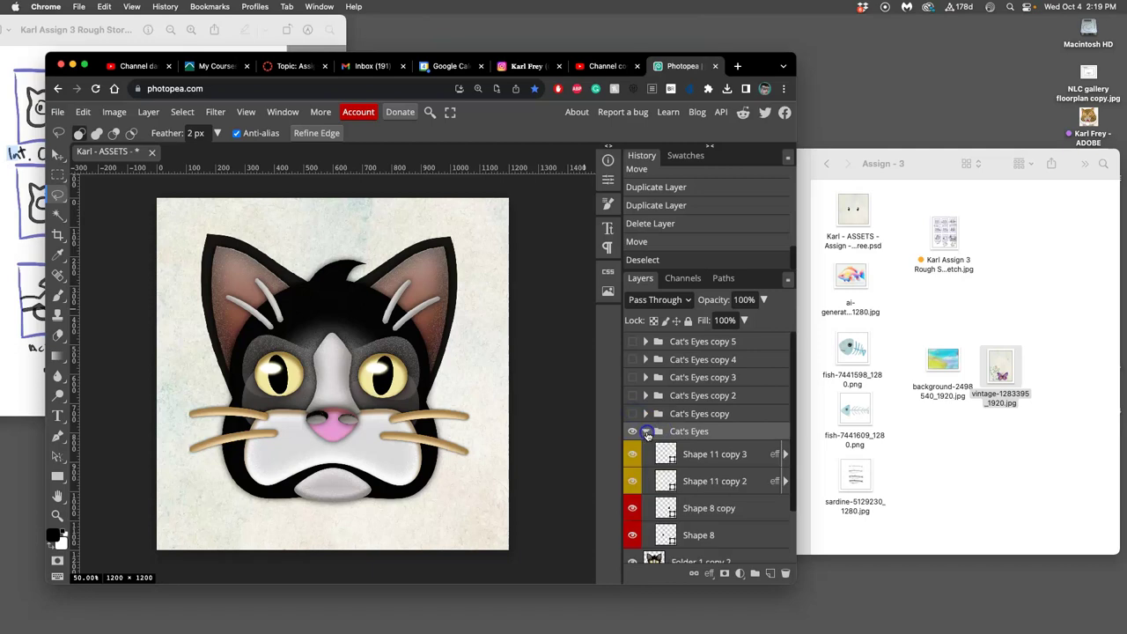
pyautogui.click(692, 455)
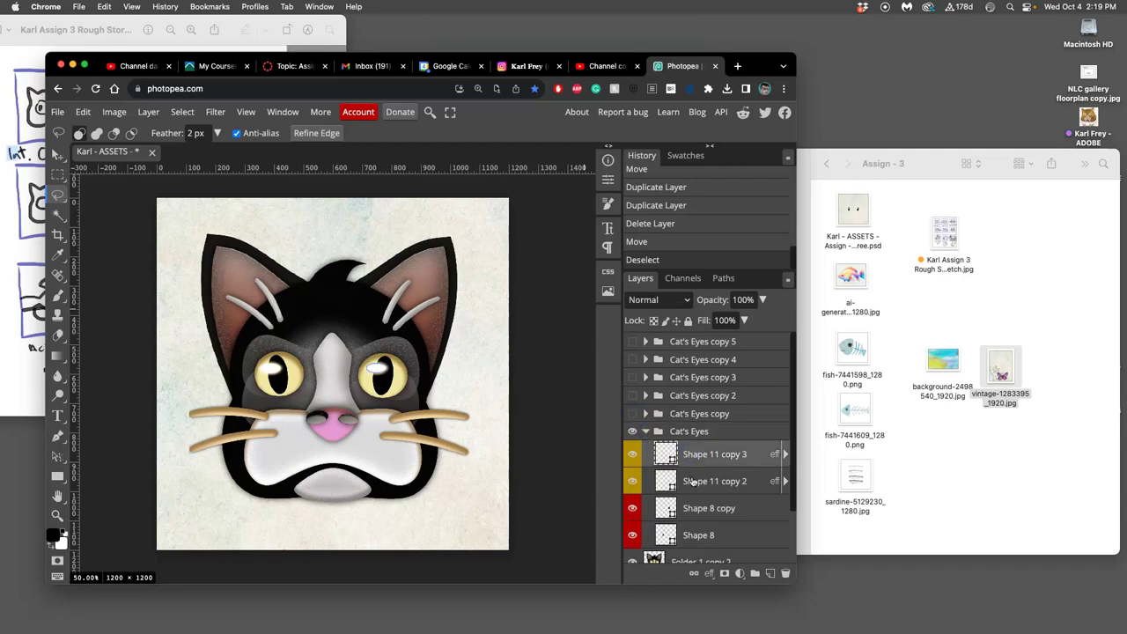
pyautogui.keyDown('super'); pyautogui.click(694, 481); pyautogui.keyUp('super')
pyautogui.keyDown('super'); pyautogui.click(731, 480); pyautogui.keyUp('super')
pyautogui.keyDown('super'); pyautogui.click(758, 478); pyautogui.keyUp('super')
pyautogui.moveTo(750, 450); pyautogui.dragTo(746, 345)
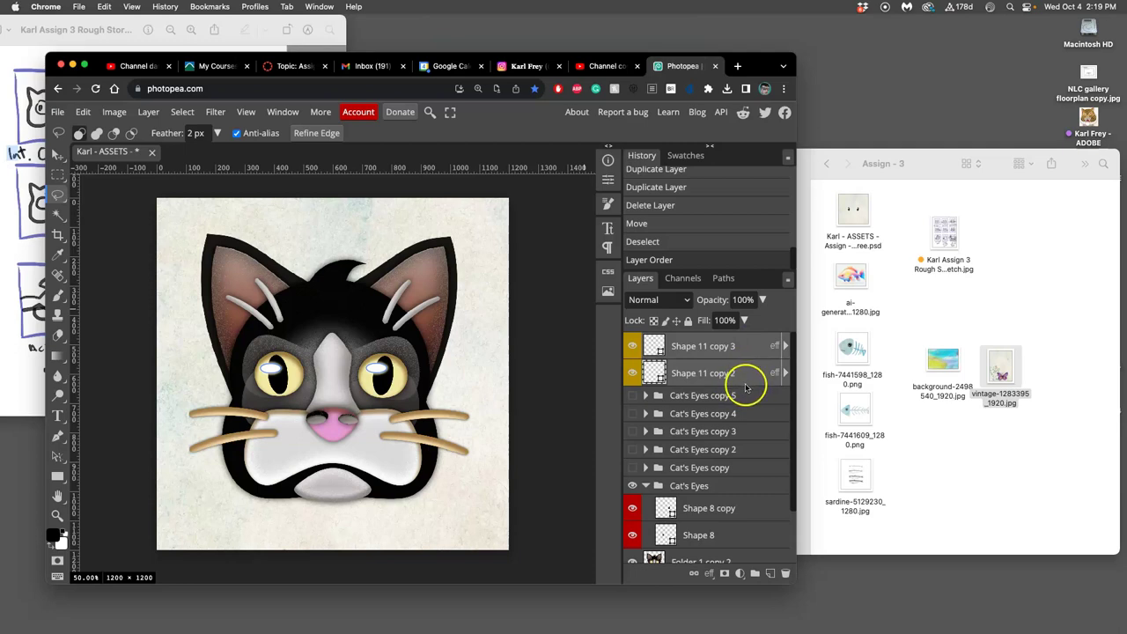
# - Delete Shape 11 copy 3 and Shape 11 copy 2 from the Cat's Eyes copy 5 folder and collapse it
pyautogui.click(684, 396)
pyautogui.click(646, 396)
pyautogui.click(705, 419)
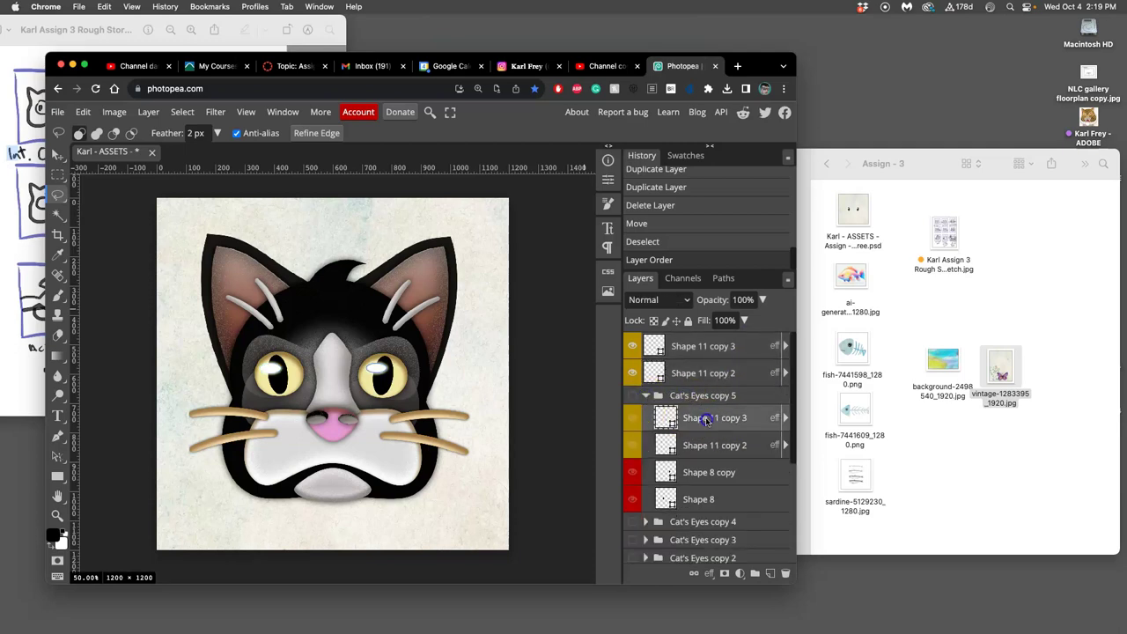
pyautogui.press('Delete')
pyautogui.press('Delete')
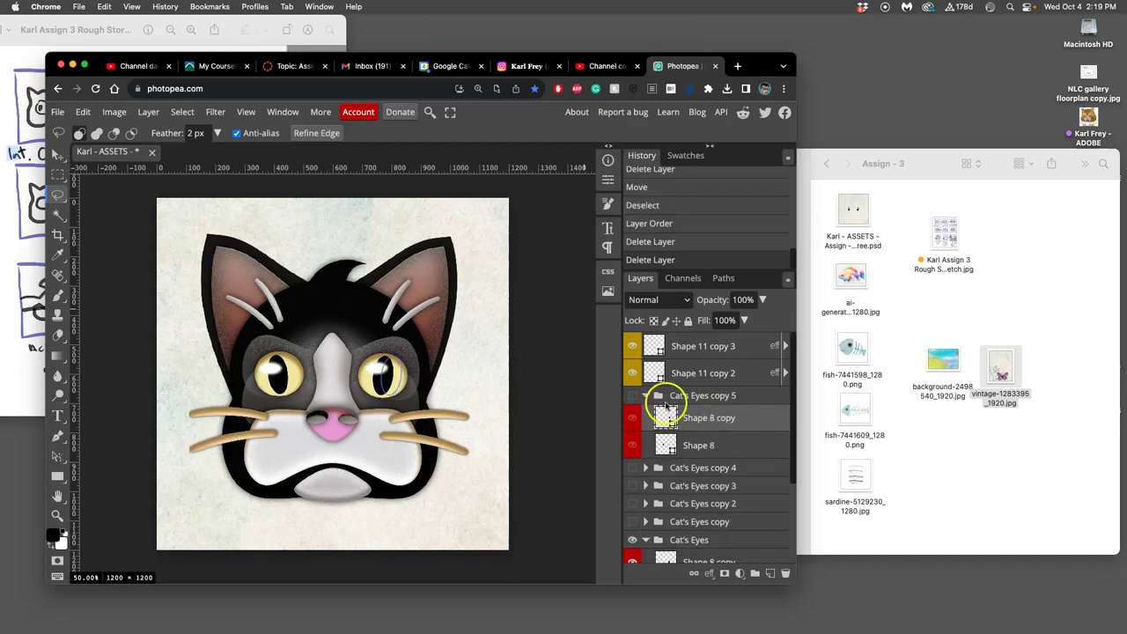
pyautogui.click(646, 396)
# - Delete Shape 11 copy 3 and Shape 11 copy 2 from the Cat's Eyes copy 4 folder and collapse it
pyautogui.click(646, 414)
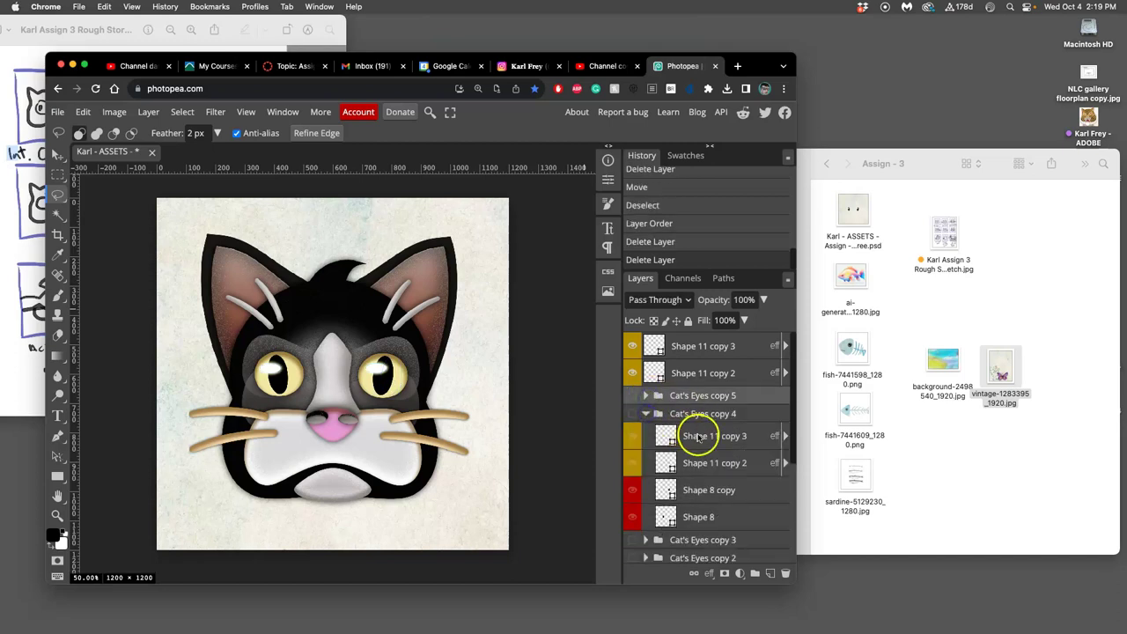
pyautogui.click(699, 437)
pyautogui.press('Delete')
pyautogui.press('Delete')
pyautogui.click(645, 414)
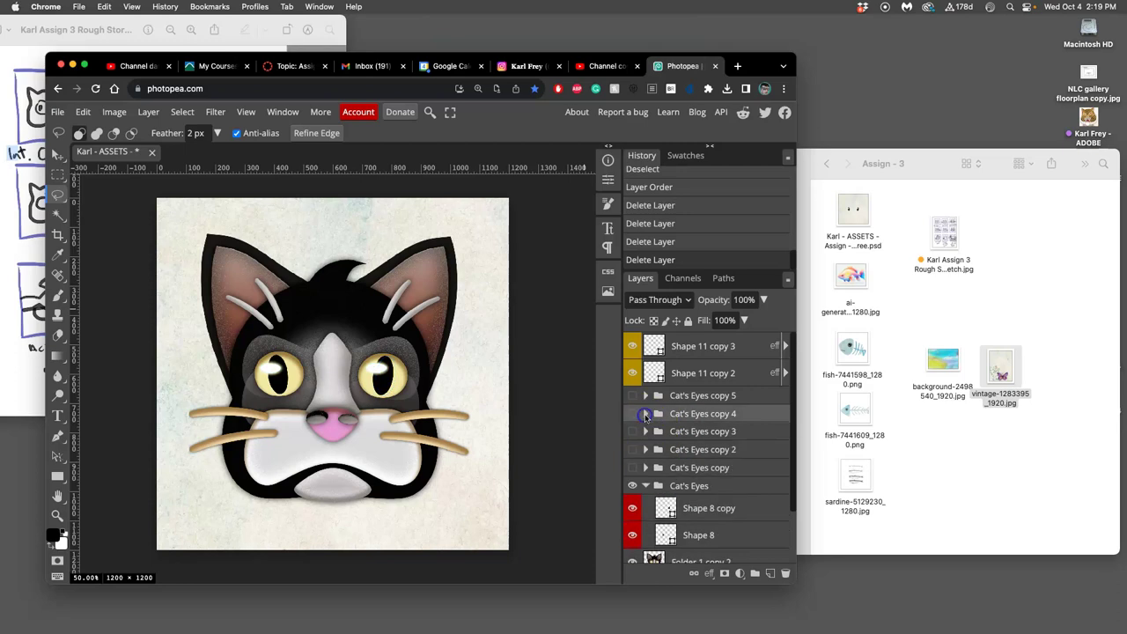
pyautogui.click(647, 414)
pyautogui.click(646, 414)
# - Delete Shape 11 copy 3 and Shape 11 copy 2 from the Cat's Eyes copy 3 folder
pyautogui.click(647, 432)
pyautogui.click(696, 454)
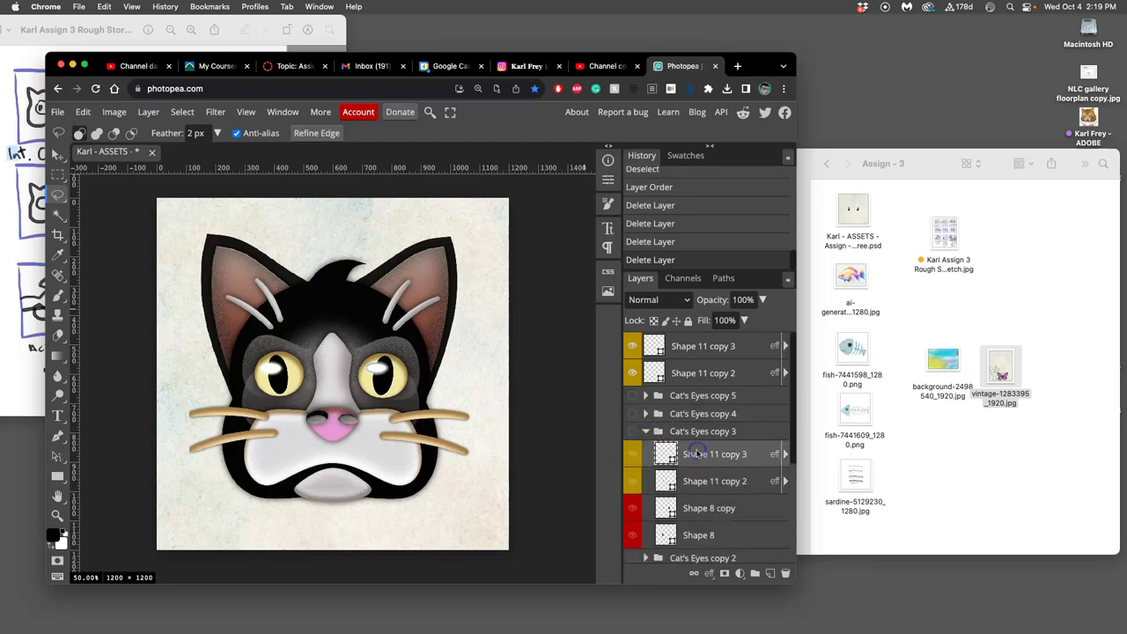
pyautogui.press('Delete')
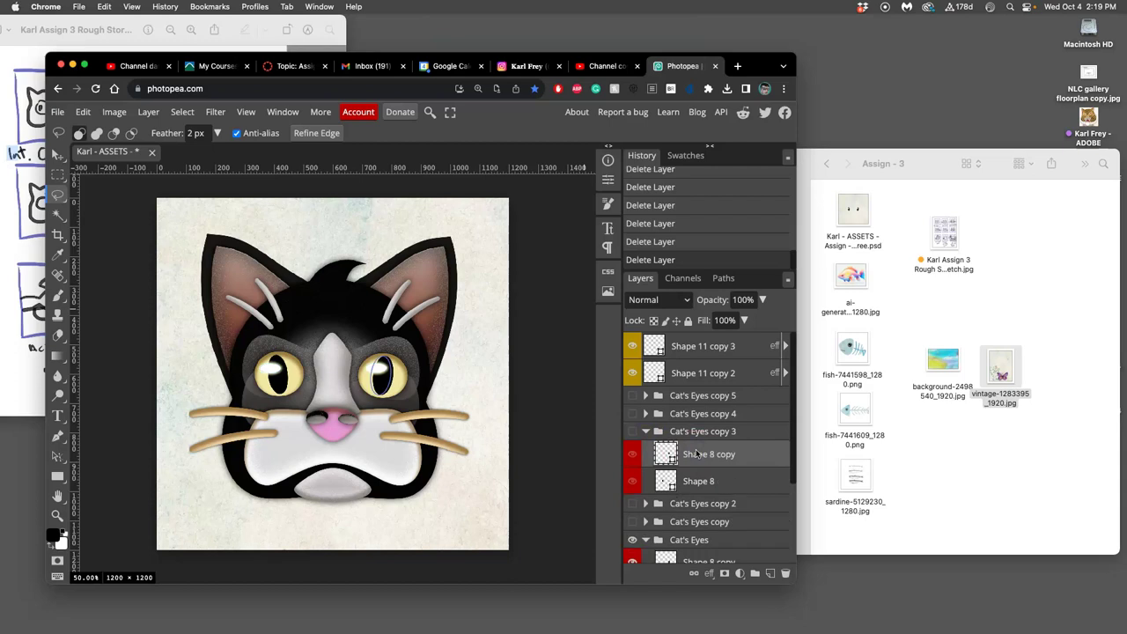
# - Collapse the Cat's Eyes copy 3 folder, and delete Shape 11 copy 3 and Shape 11 copy 2 from the Cat's Eyes copy 2 folder
pyautogui.click(647, 432)
pyautogui.click(647, 450)
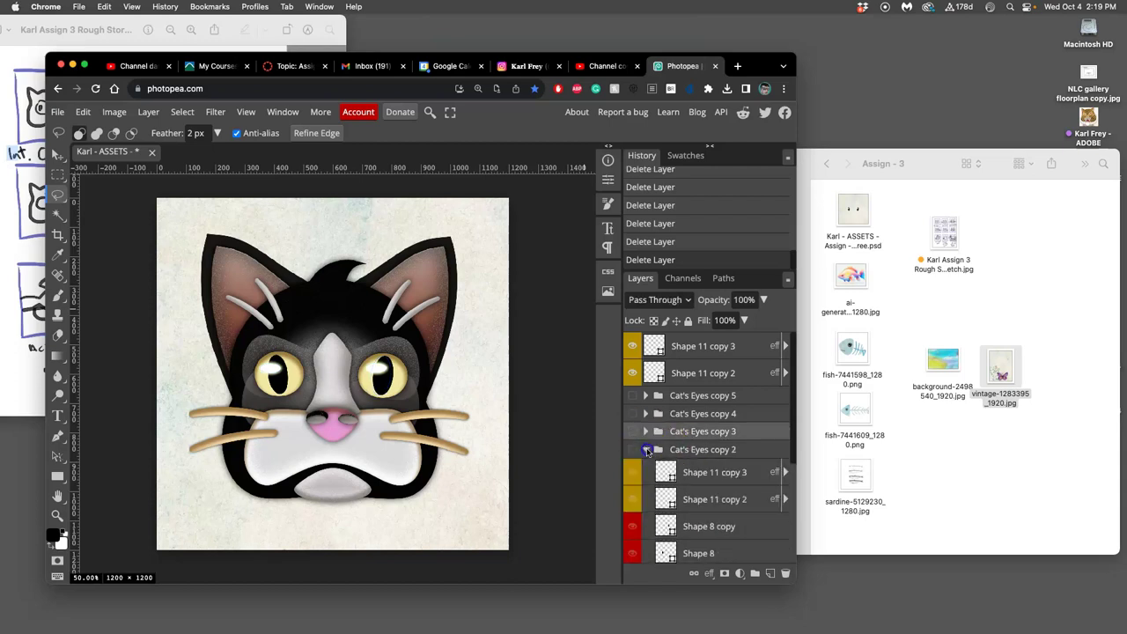
pyautogui.click(692, 472)
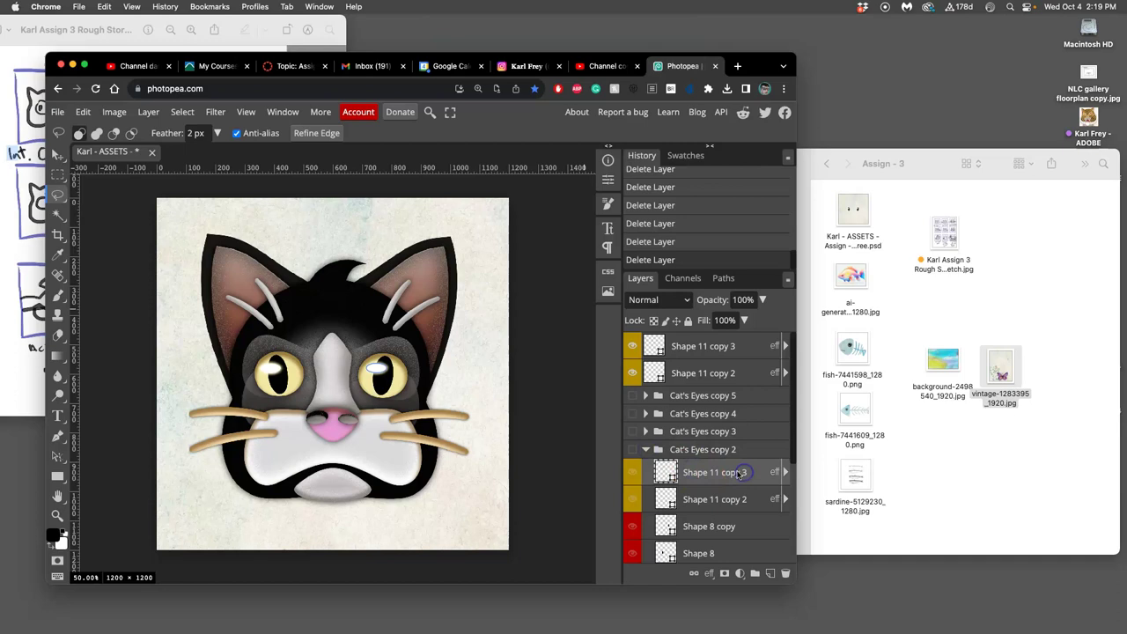
pyautogui.press('Delete')
pyautogui.press('Delete')
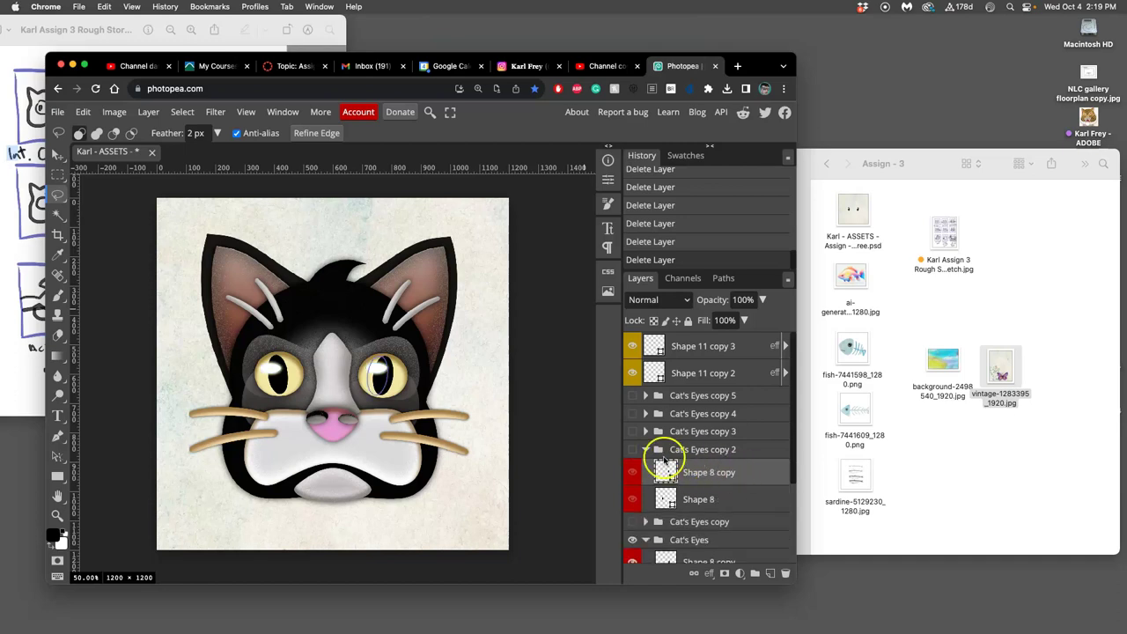
pyautogui.click(646, 450)
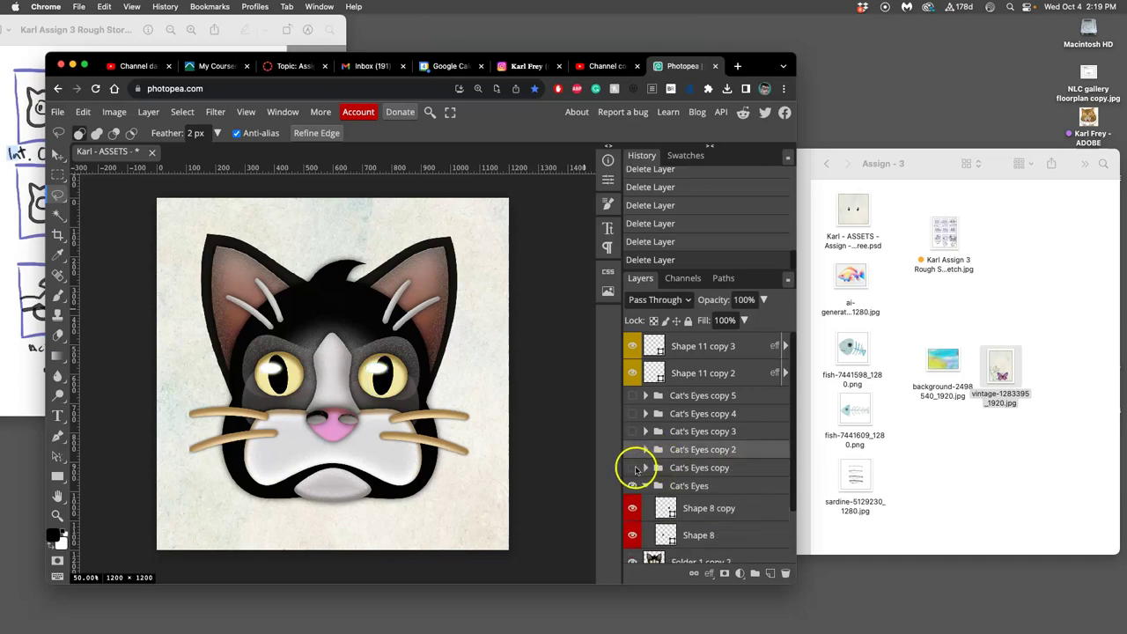
# - Delete Shape 11 copy 3 and Shape 11 copy 2 from the Cat's Eyes copy folder and collapse it
pyautogui.click(647, 468)
pyautogui.click(684, 486)
pyautogui.press('Delete')
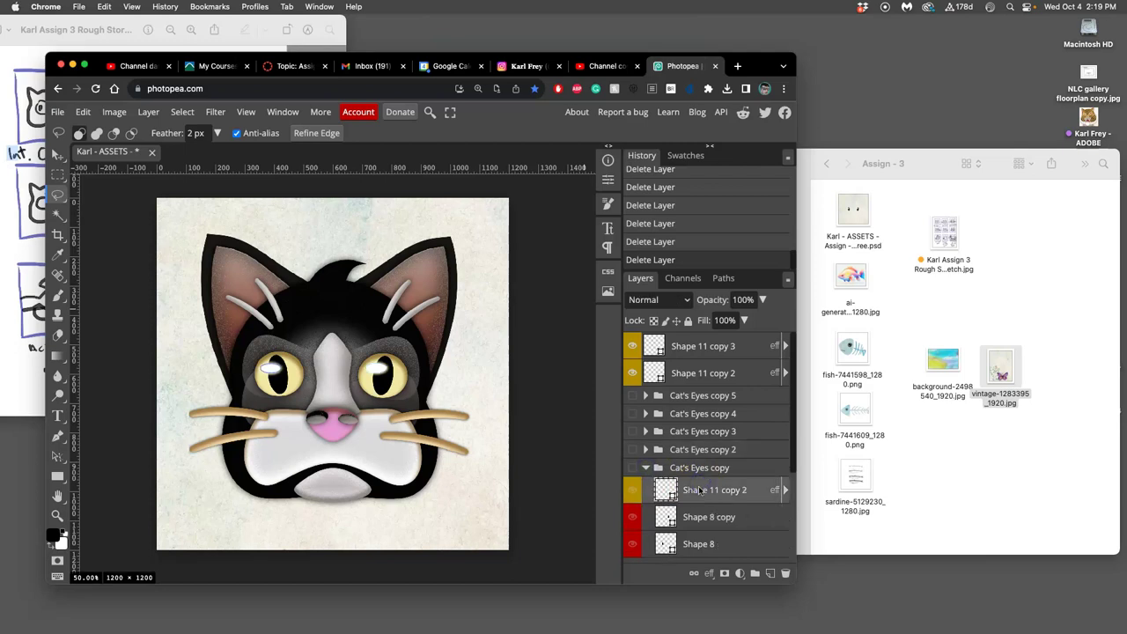
pyautogui.press('Delete')
pyautogui.click(647, 468)
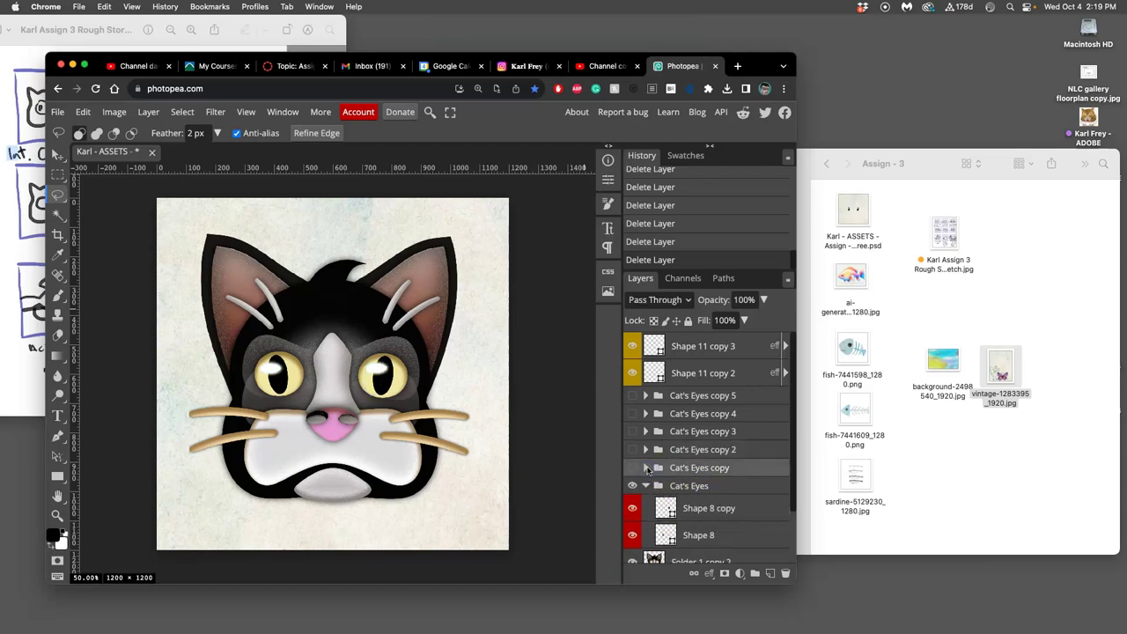
# - Check which layers remain inside the Cat's Eyes copy, Cat's Eyes copy 2 and Cat's Eyes copy 3 folders
pyautogui.click(646, 468)
pyautogui.click(646, 450)
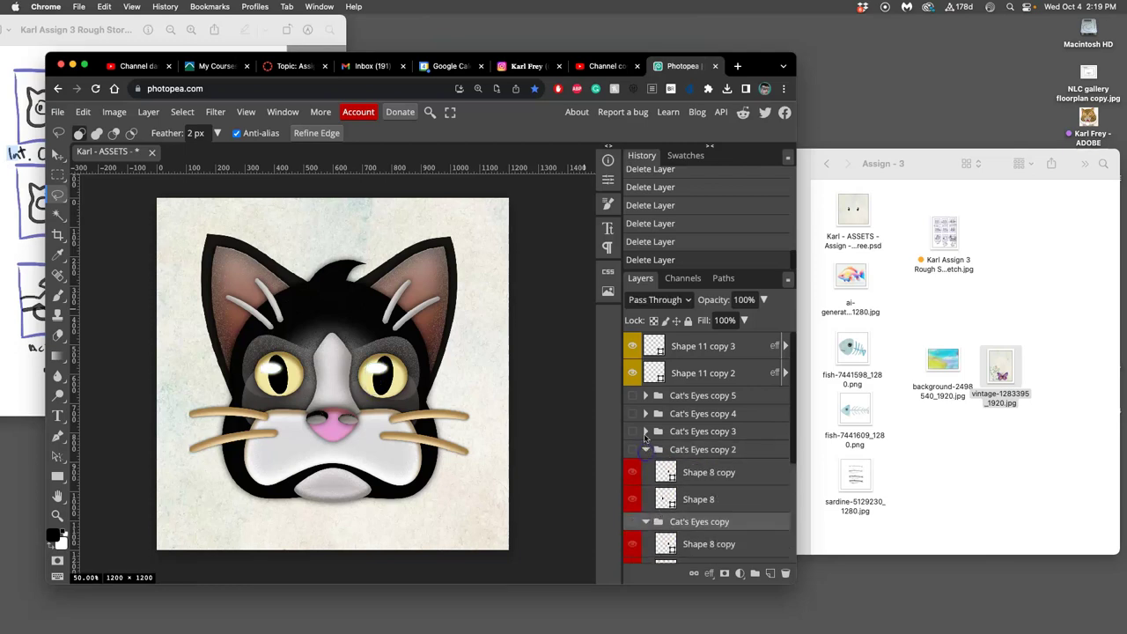
pyautogui.click(644, 433)
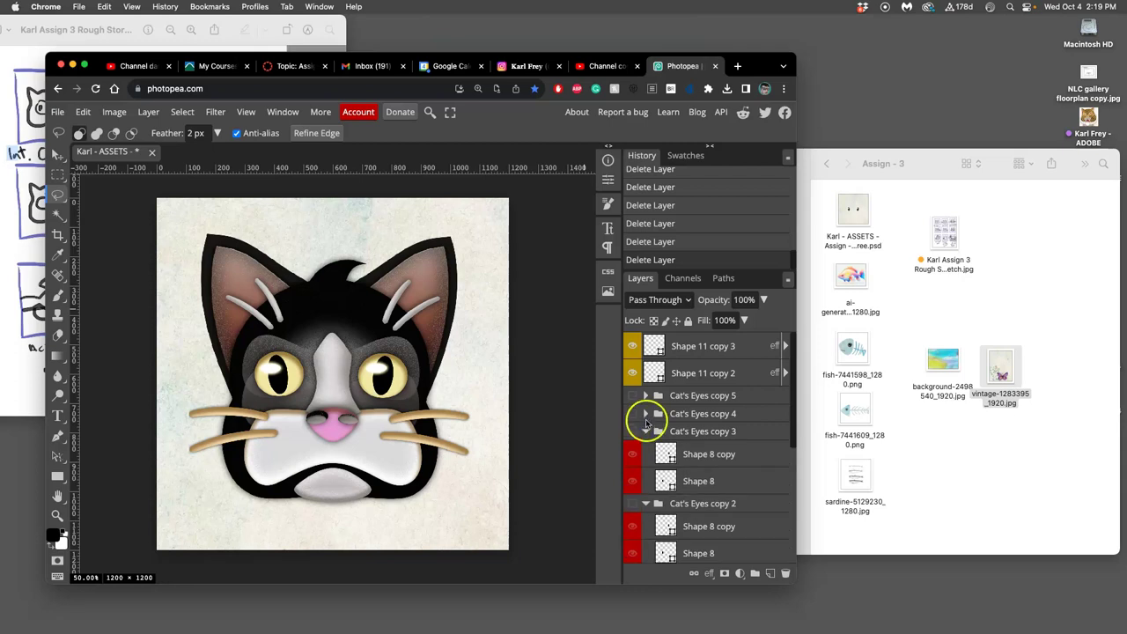
pyautogui.click(645, 431)
pyautogui.click(647, 450)
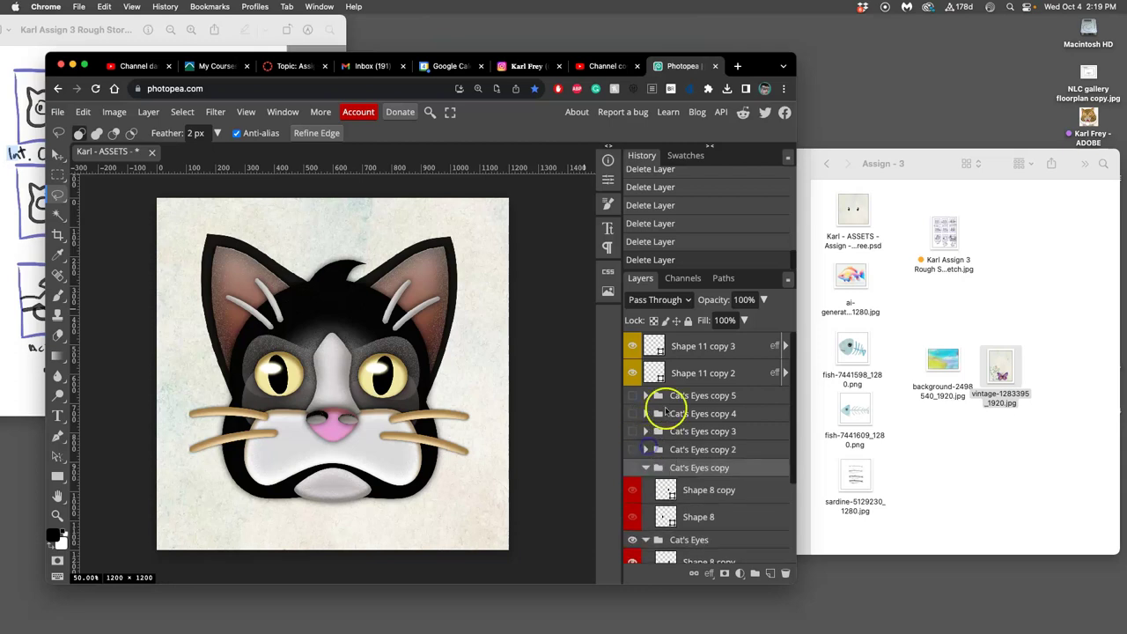
# - Group the two Shape 11 layers and all the Cat's Eyes folders into one new folder named Eyes
pyautogui.click(694, 348)
pyautogui.scroll(-1, 701, 411)
pyautogui.scroll(-3, 700, 412)
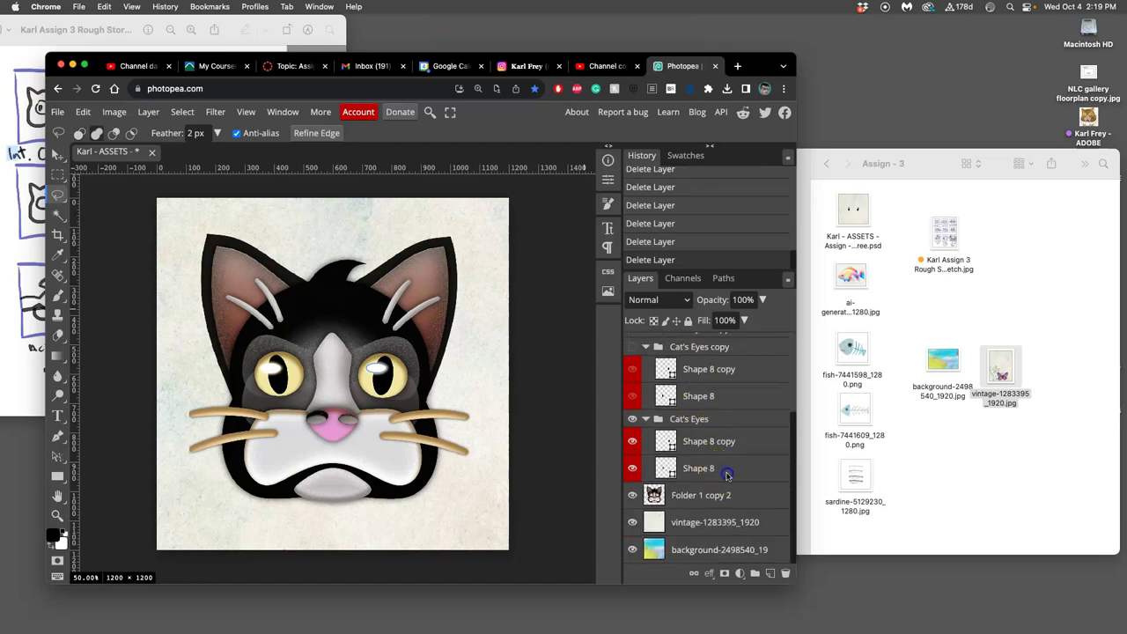
pyautogui.keyDown('shift'); pyautogui.click(722, 473); pyautogui.keyUp('shift')
pyautogui.click(755, 573)
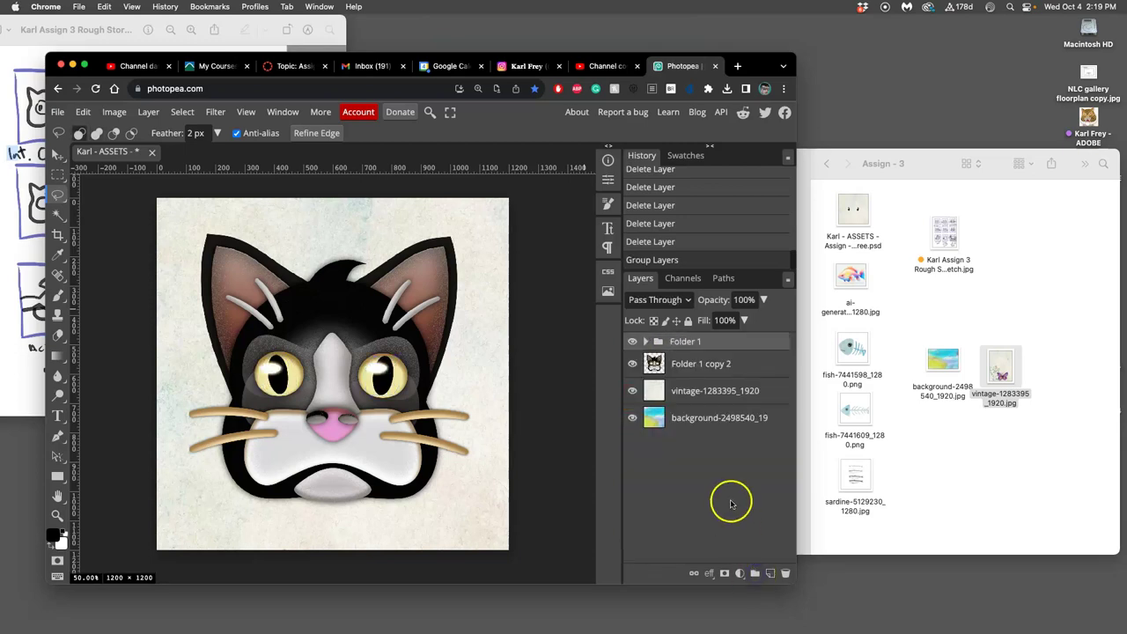
pyautogui.doubleClick(686, 342)
pyautogui.write('E')
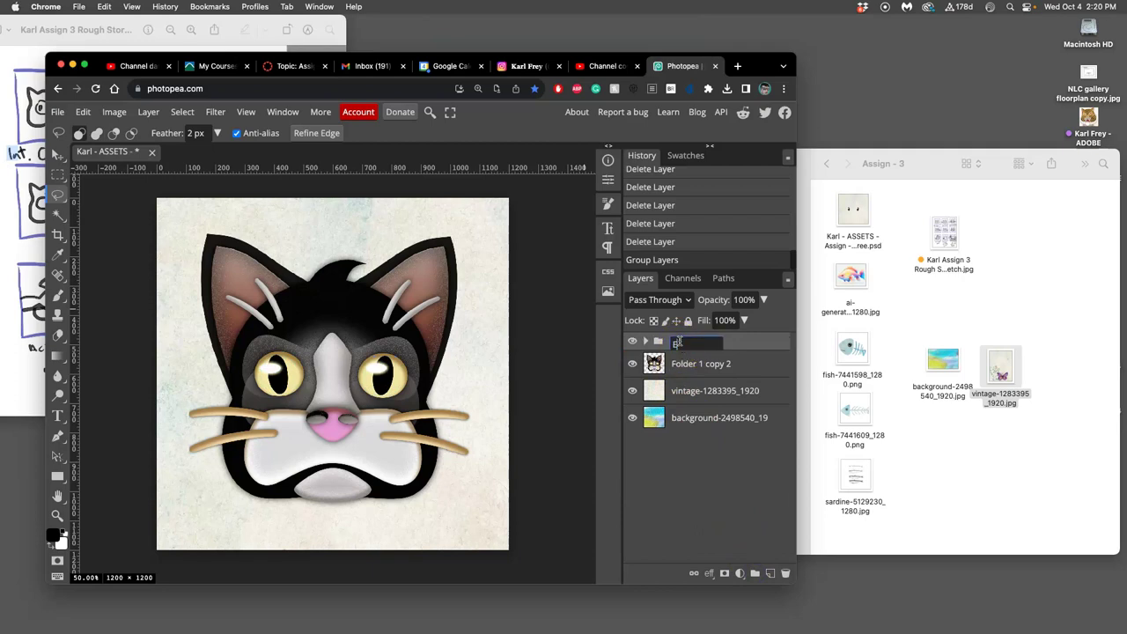
pyautogui.write('yes')
pyautogui.click(754, 342)
# - Toggle the Eyes folder's visibility off and on to check what it contains on the canvas
pyautogui.click(631, 344)
pyautogui.click(631, 345)
pyautogui.click(631, 345)
pyautogui.click(632, 345)
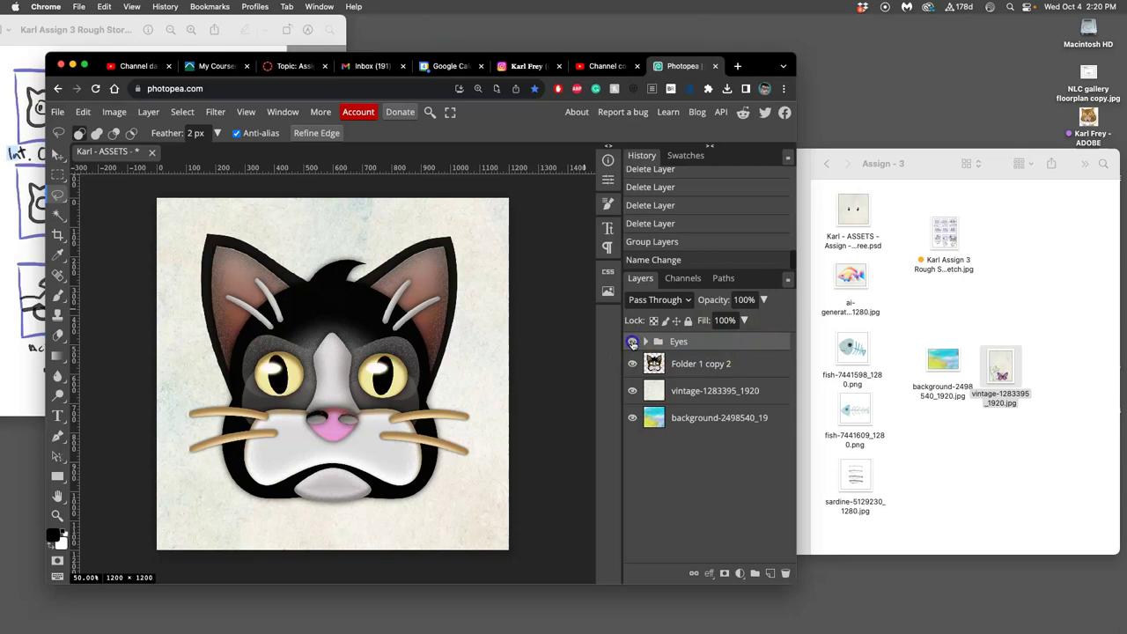
# - Merge Shape 11 copy 3 and Shape 11 copy 2 inside the Eyes folder into a single layer and check its visibility
pyautogui.click(645, 343)
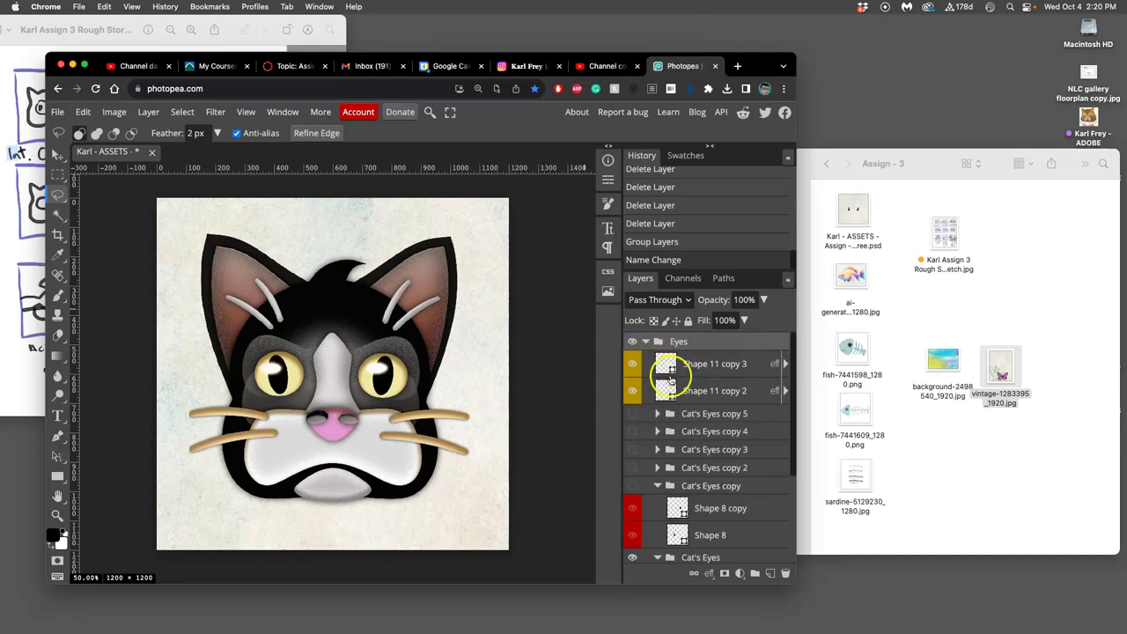
pyautogui.click(763, 368)
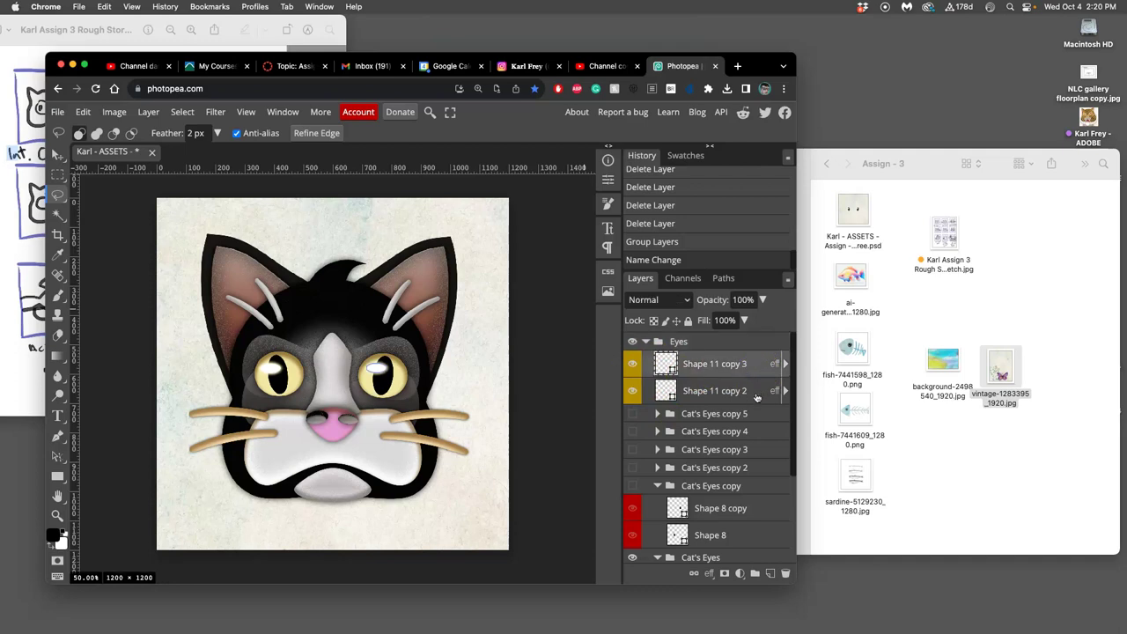
pyautogui.keyDown('shift'); pyautogui.click(755, 398); pyautogui.keyUp('shift')
pyautogui.press('super+e')
pyautogui.moveTo(746, 393); pyautogui.dragTo(633, 368)
pyautogui.click(633, 368)
pyautogui.click(633, 369)
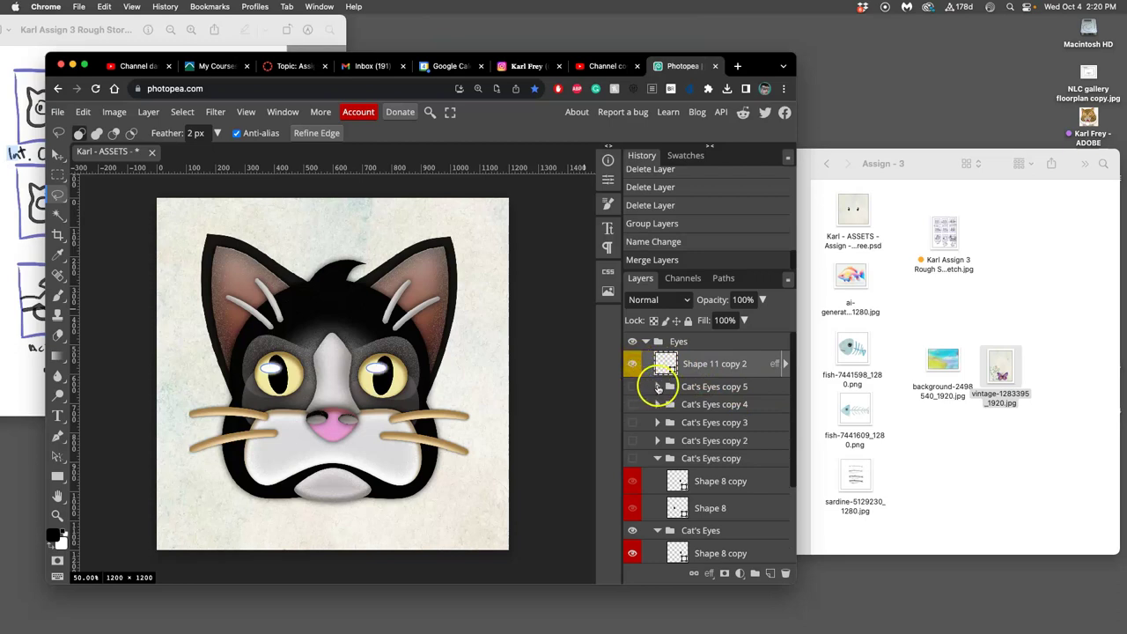
# - Collapse the Cat's Eyes copy and Cat's Eyes folders inside the Eyes folder
pyautogui.click(688, 389)
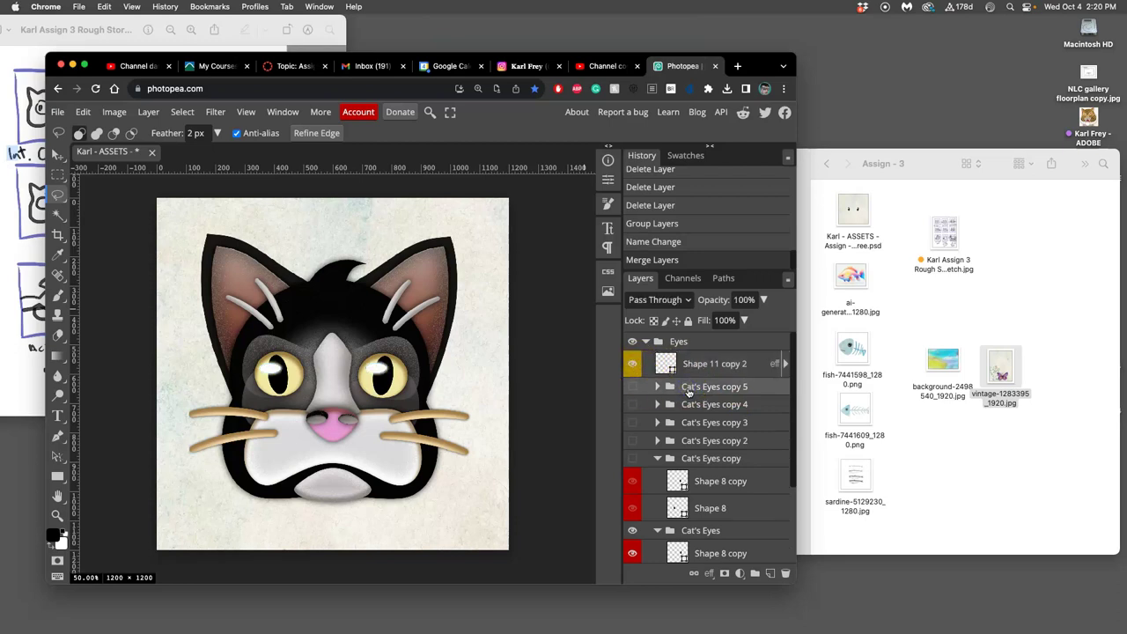
pyautogui.click(682, 390)
pyautogui.click(658, 457)
pyautogui.click(657, 477)
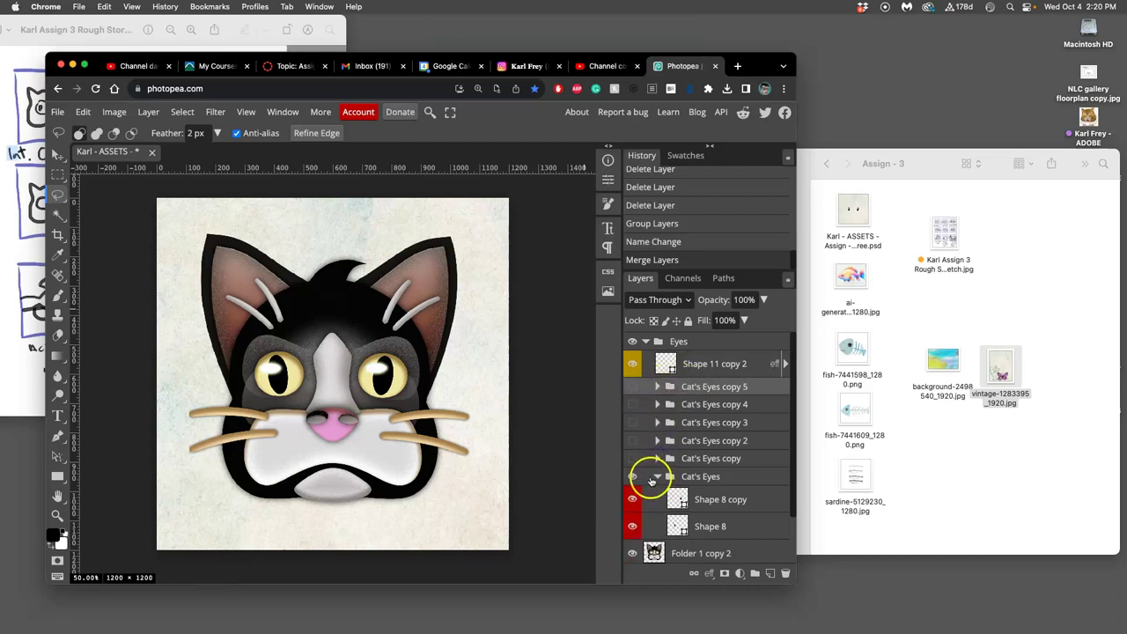
pyautogui.click(657, 476)
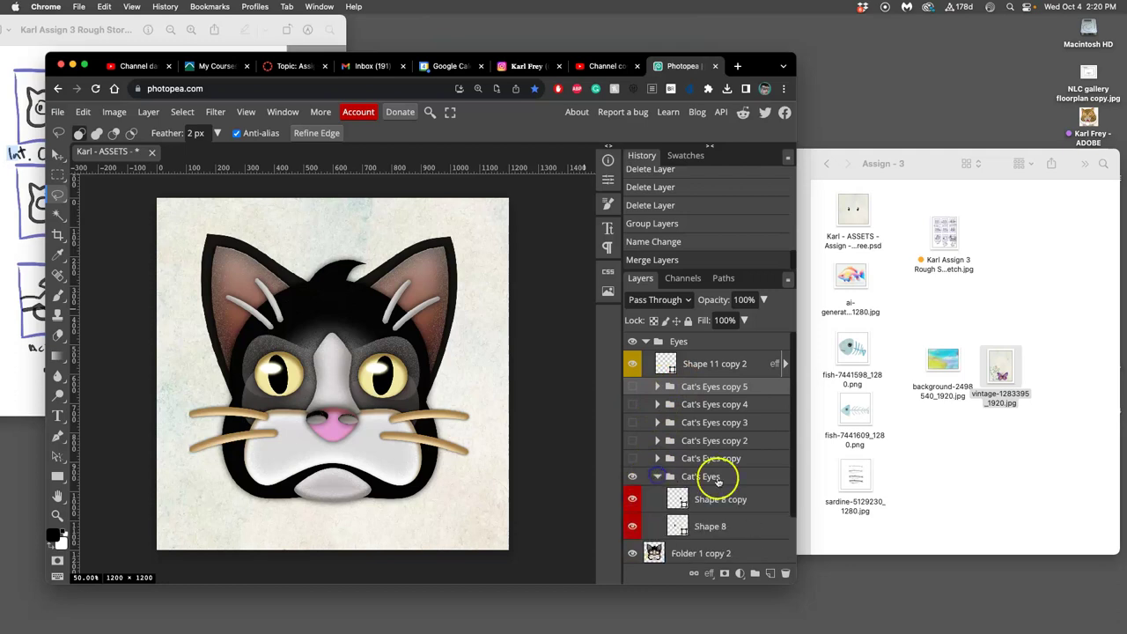
pyautogui.click(658, 476)
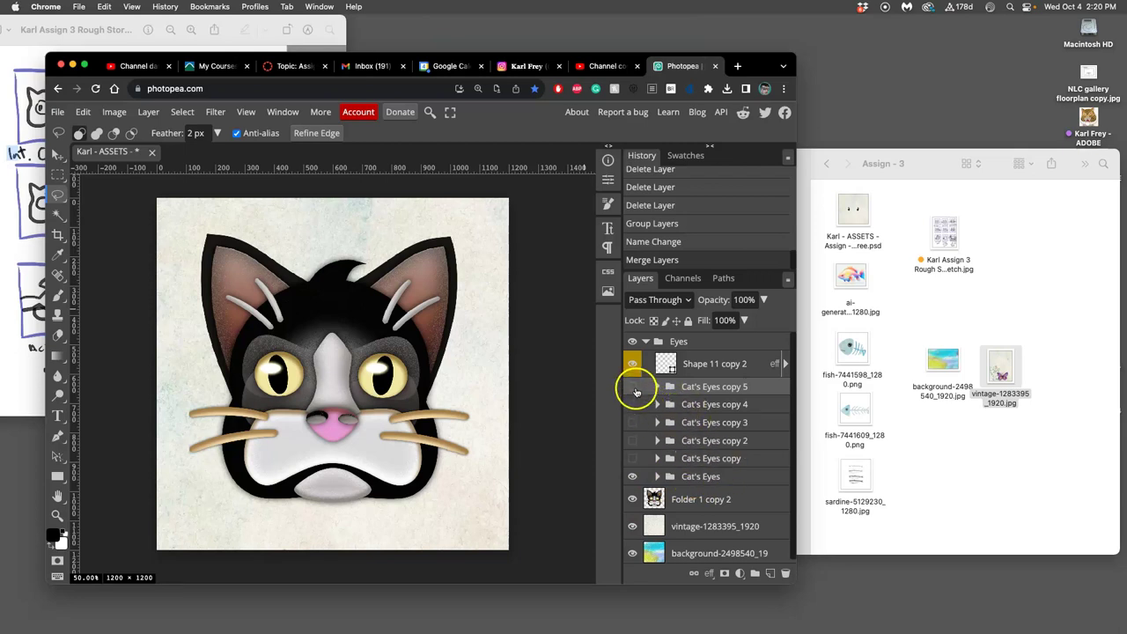
# - Preview the pupil positions by switching the visibility of the different Cat's Eyes folders
pyautogui.click(633, 459)
pyautogui.click(633, 476)
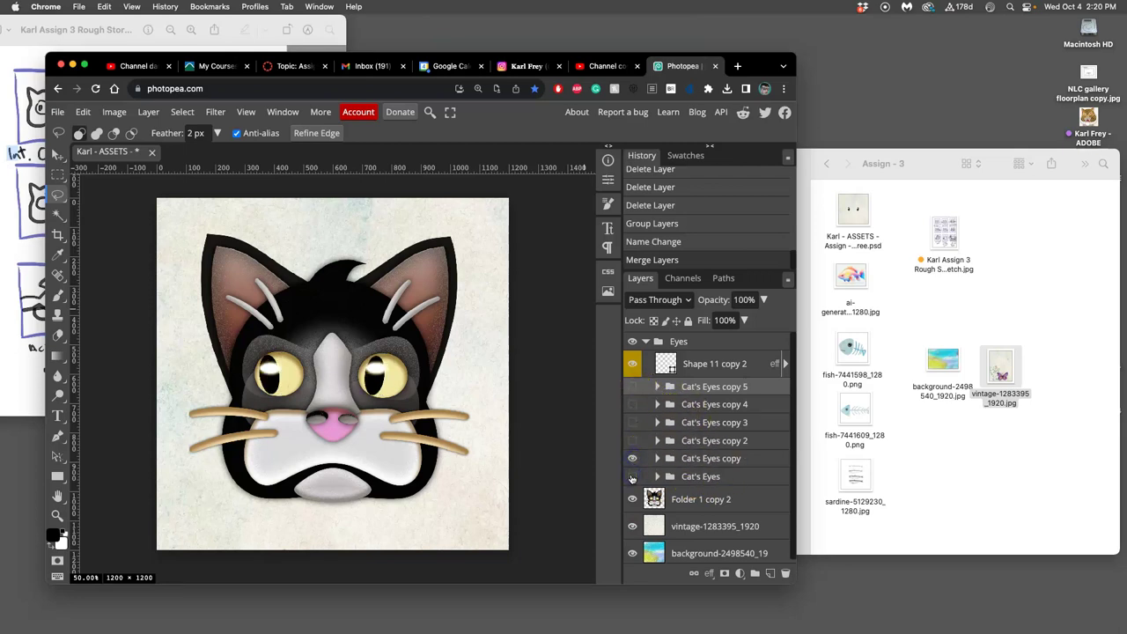
pyautogui.click(633, 476)
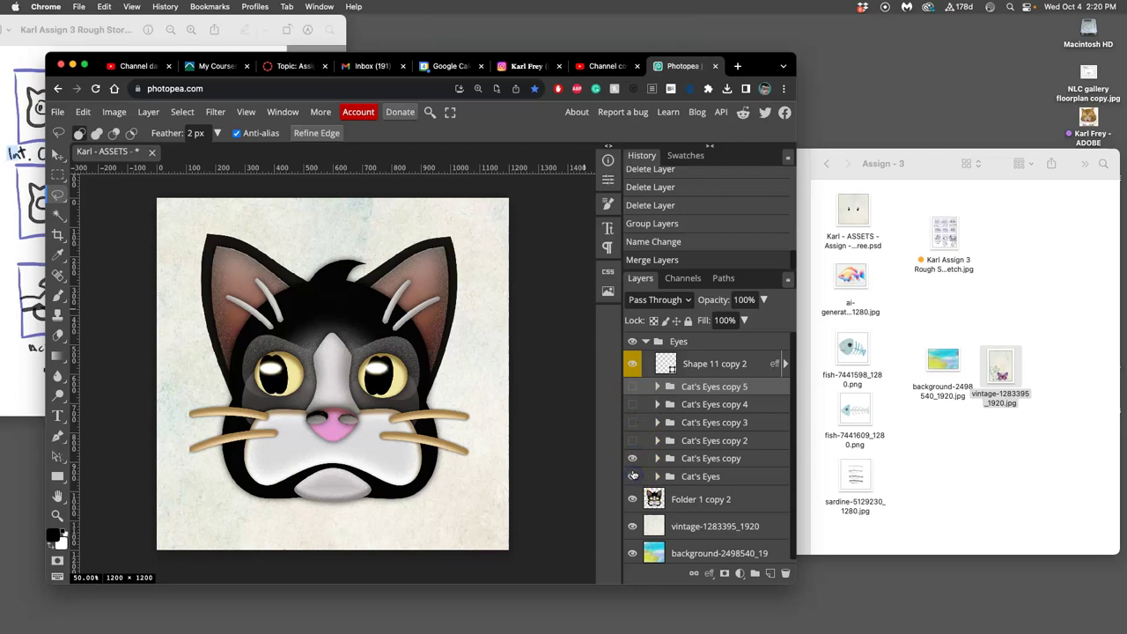
pyautogui.click(632, 404)
pyautogui.click(633, 387)
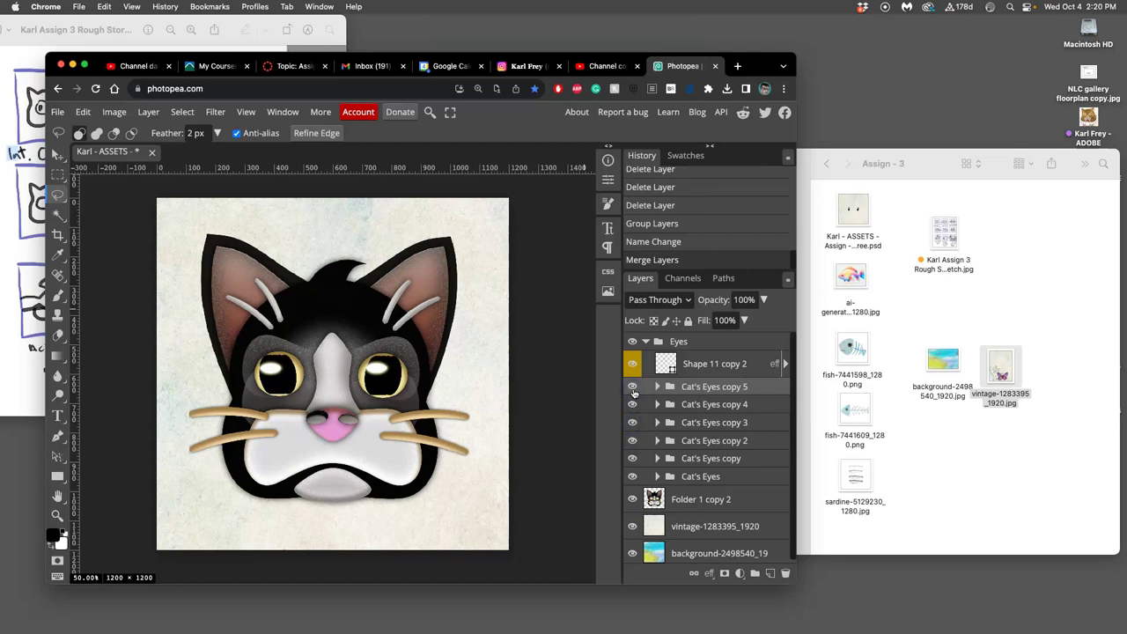
# - Hide all six Cat's Eyes folders, leaving only the Shape 11 copy 2 highlights shown in the Eyes folder
pyautogui.click(633, 388)
pyautogui.click(632, 406)
pyautogui.click(633, 441)
pyautogui.click(632, 458)
pyautogui.click(633, 477)
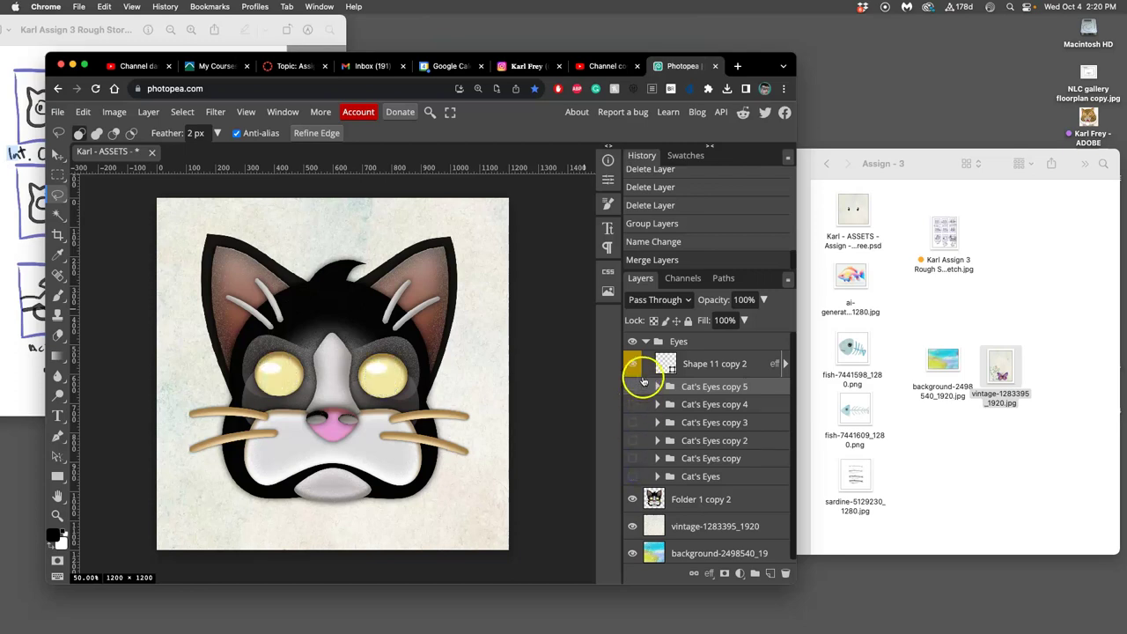
# - Review the rough storyboard sketch, return to Photopea and compare the eyes with the Shape 11 copy 2 highlights off and on
pyautogui.click(24, 233)
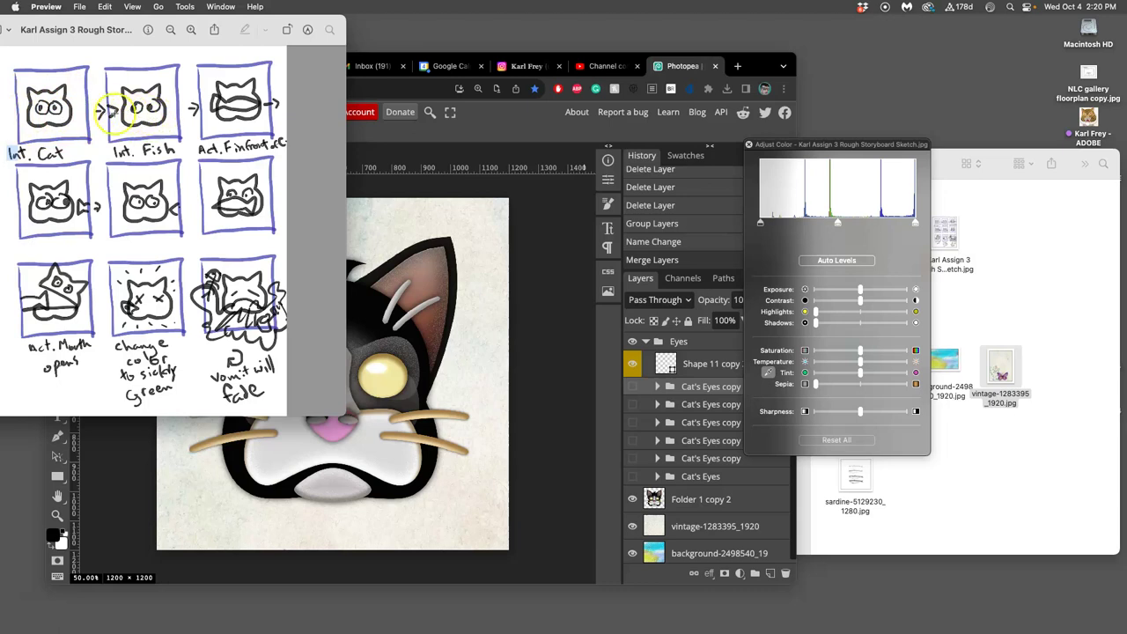
pyautogui.click(531, 198)
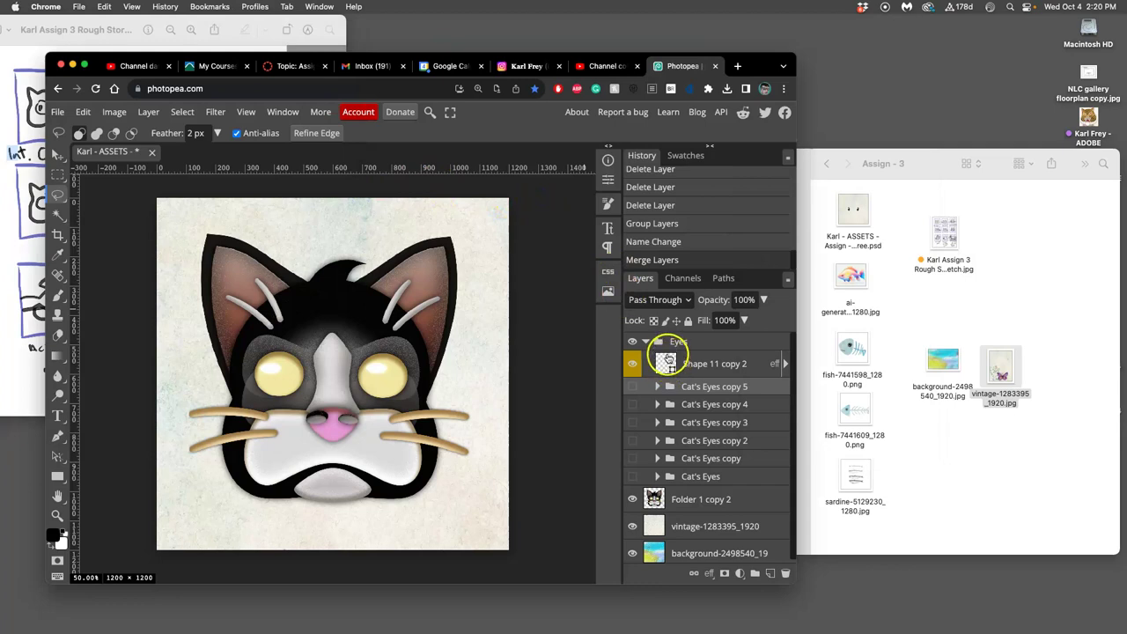
pyautogui.click(633, 364)
pyautogui.click(634, 363)
pyautogui.click(633, 366)
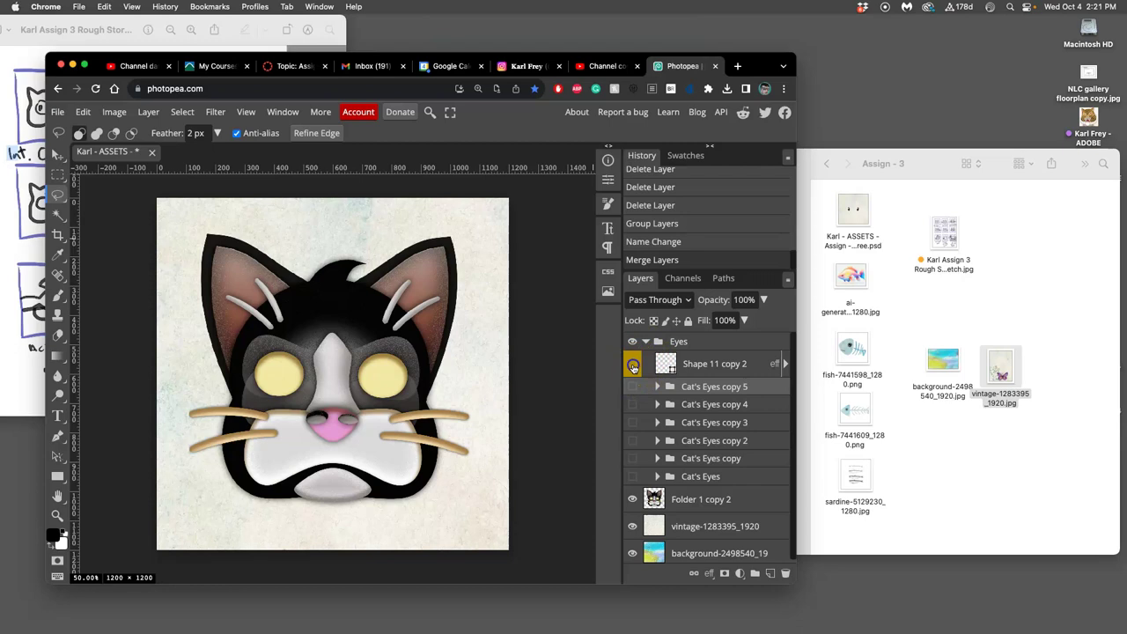
pyautogui.click(634, 365)
# - Show the Cat's Eyes copy 2 pupils and compare them with the Shape 11 copy 2 highlights off and on
pyautogui.moveTo(633, 366); pyautogui.dragTo(629, 414)
pyautogui.click(634, 392)
pyautogui.click(633, 438)
pyautogui.click(632, 366)
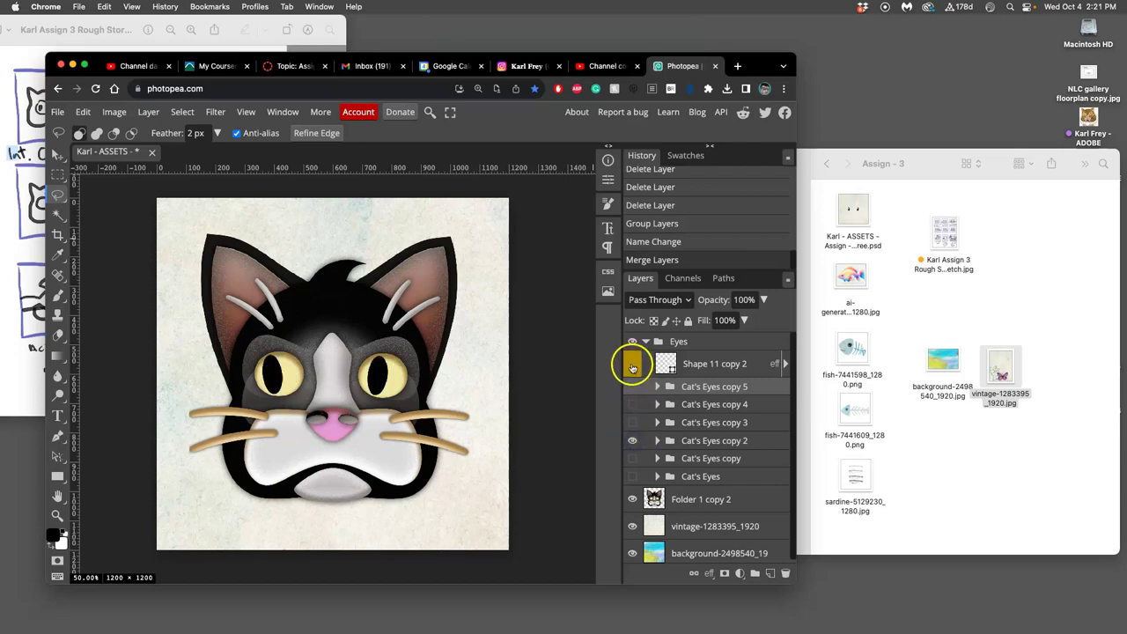
pyautogui.click(633, 367)
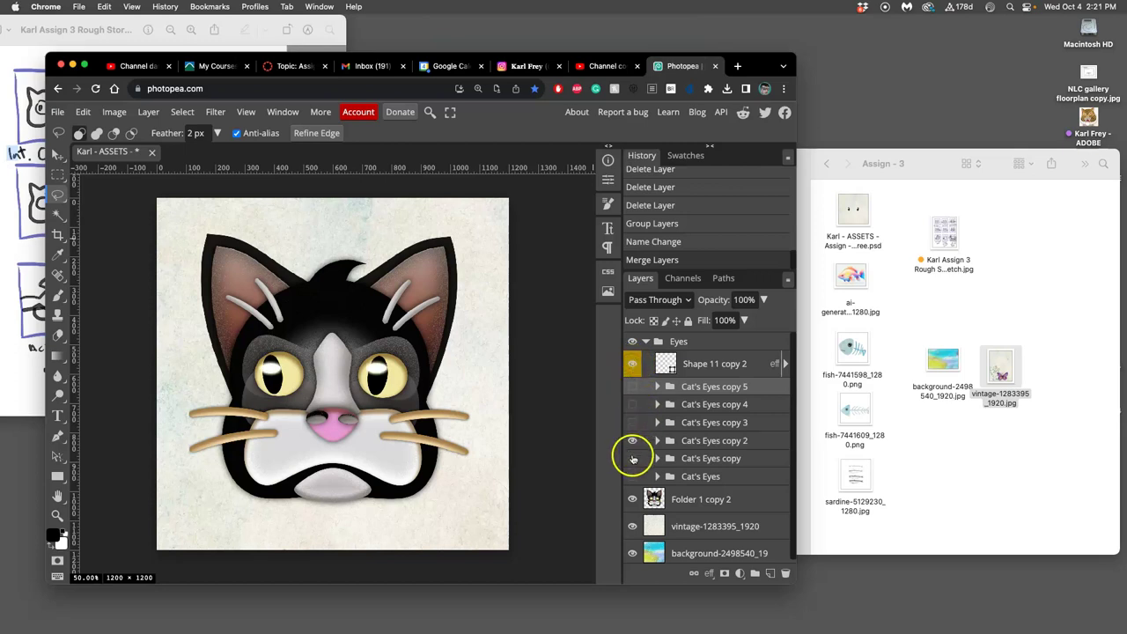
# - Preview the eye movement by alternating visibility between the Cat's Eyes copy and Cat's Eyes copy 2 folders, ending on Cat's Eyes copy 2
pyautogui.click(632, 428)
pyautogui.click(633, 456)
pyautogui.click(631, 458)
pyautogui.click(631, 458)
pyautogui.click(632, 442)
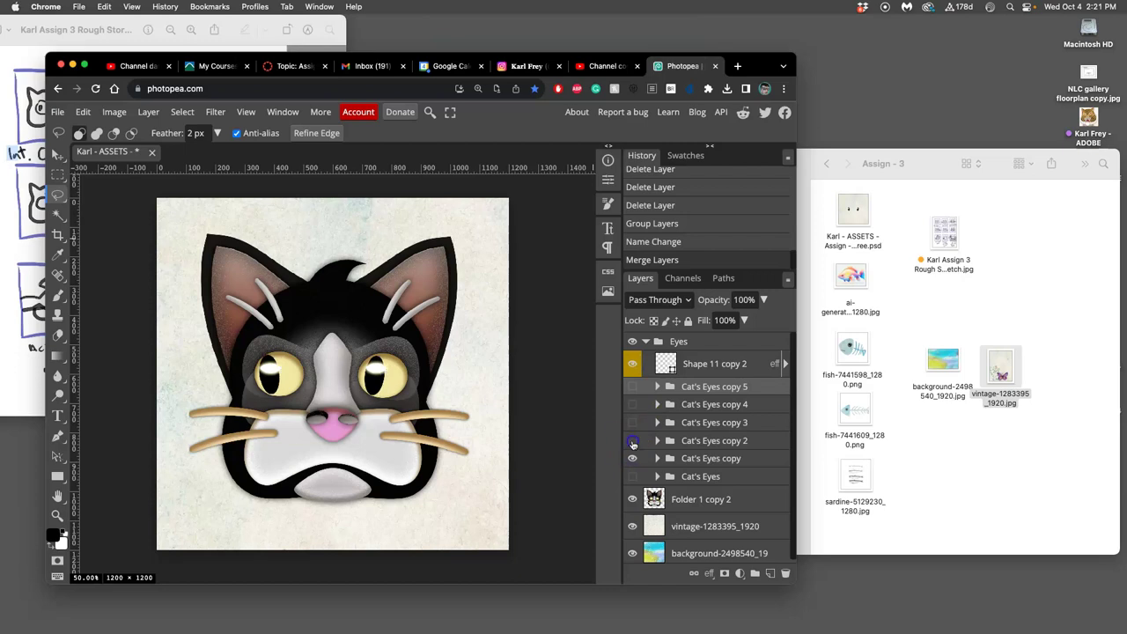
pyautogui.click(632, 459)
pyautogui.click(633, 446)
pyautogui.click(632, 458)
pyautogui.click(633, 424)
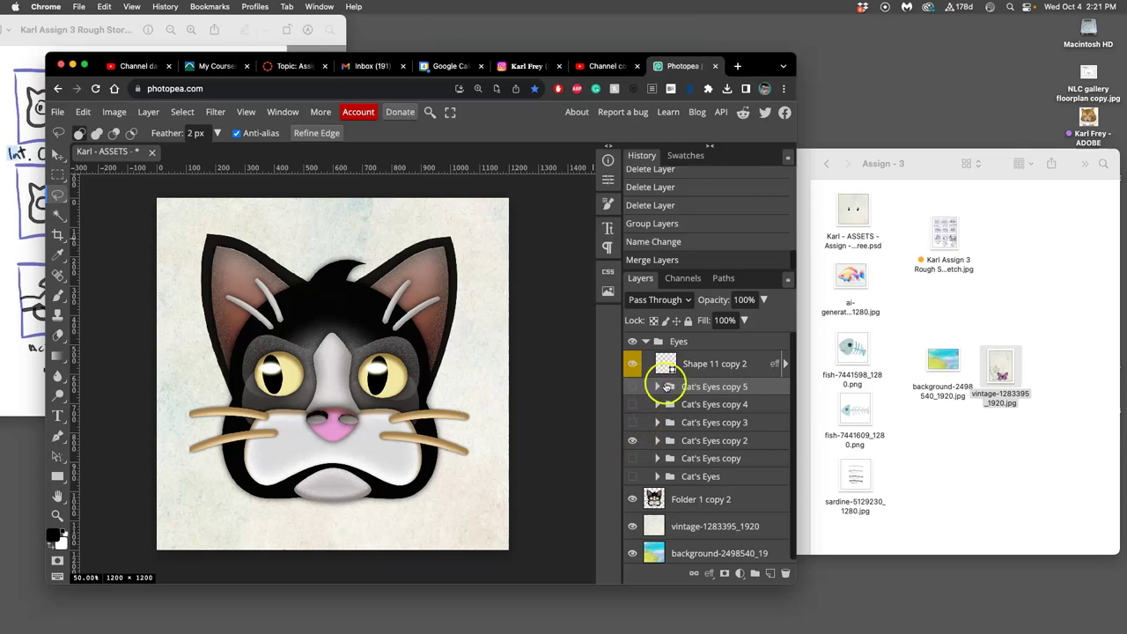
# - Hide the Folder 1 copy 2 cat head layer and the Eyes folder to leave only the background layers shown
pyautogui.moveTo(683, 491); pyautogui.dragTo(685, 516)
pyautogui.click(632, 500)
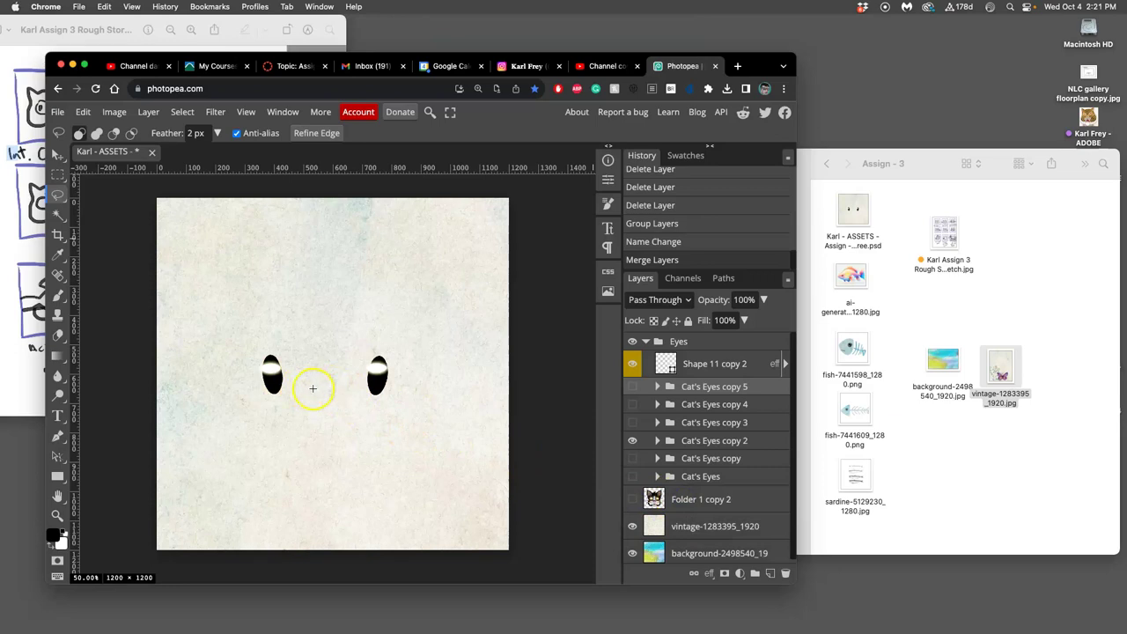
pyautogui.click(633, 342)
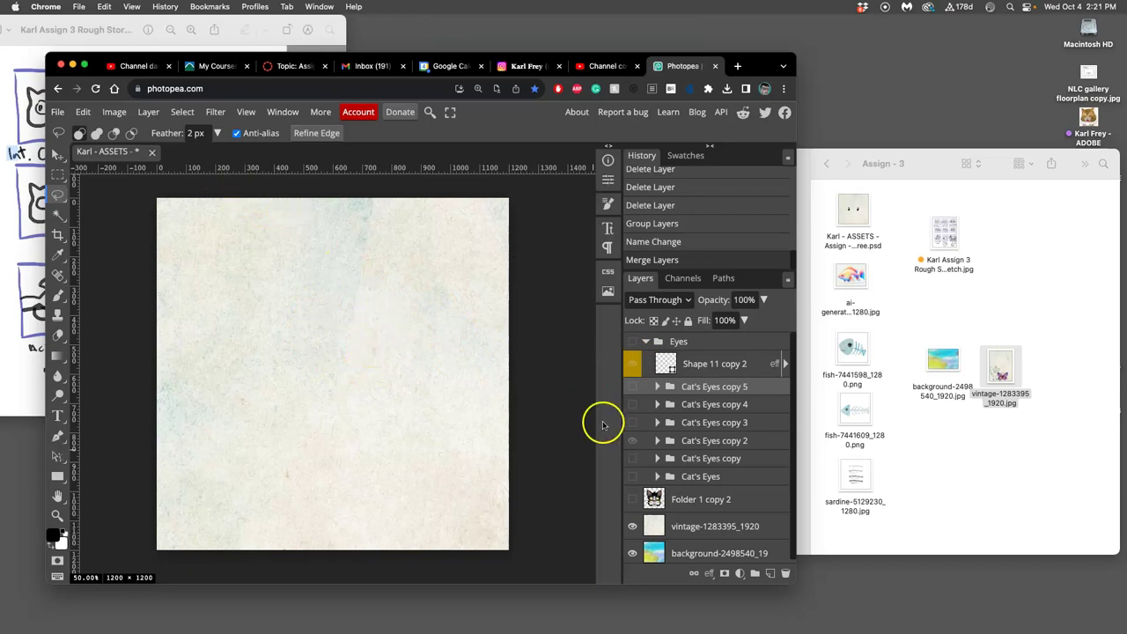
# - Set the opacity of the vintage-1283395_1920 texture layer to 75%
pyautogui.click(718, 526)
pyautogui.scroll(-1, 767, 498)
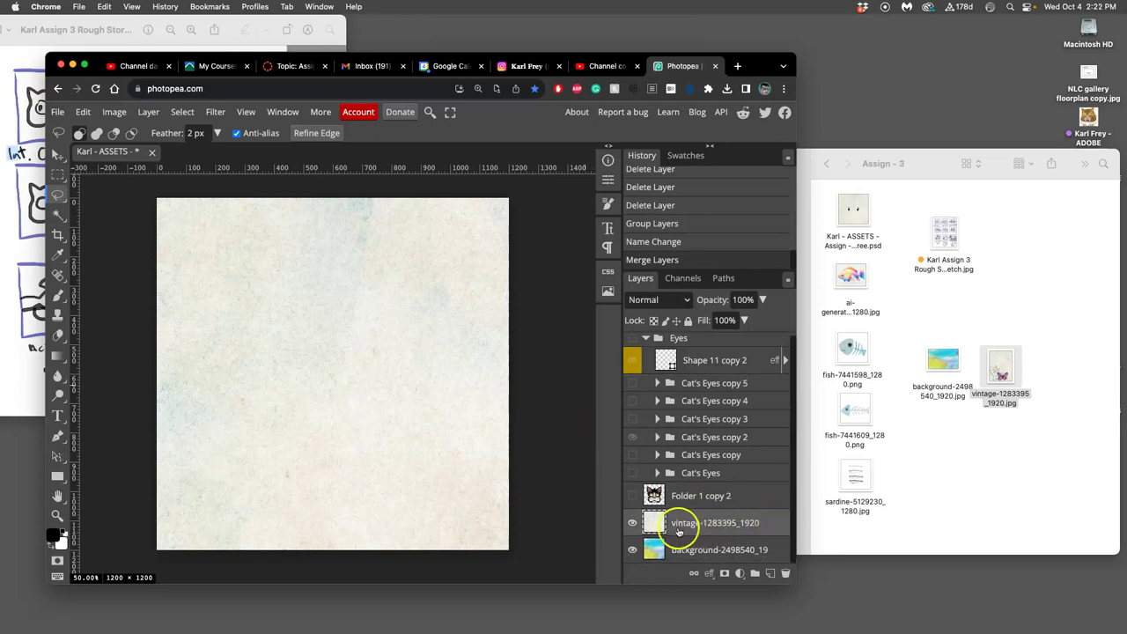
pyautogui.click(633, 523)
pyautogui.click(632, 523)
pyautogui.click(763, 300)
pyautogui.moveTo(753, 321)
pyautogui.mouseDown()
pyautogui.moveTo(739, 320)
pyautogui.moveTo(750, 321)
pyautogui.mouseUp()
# - Try the Pin Light, Soft Light and Screen blend modes on the vintage-1283395_1920 layer and return it to Normal
pyautogui.click(659, 300)
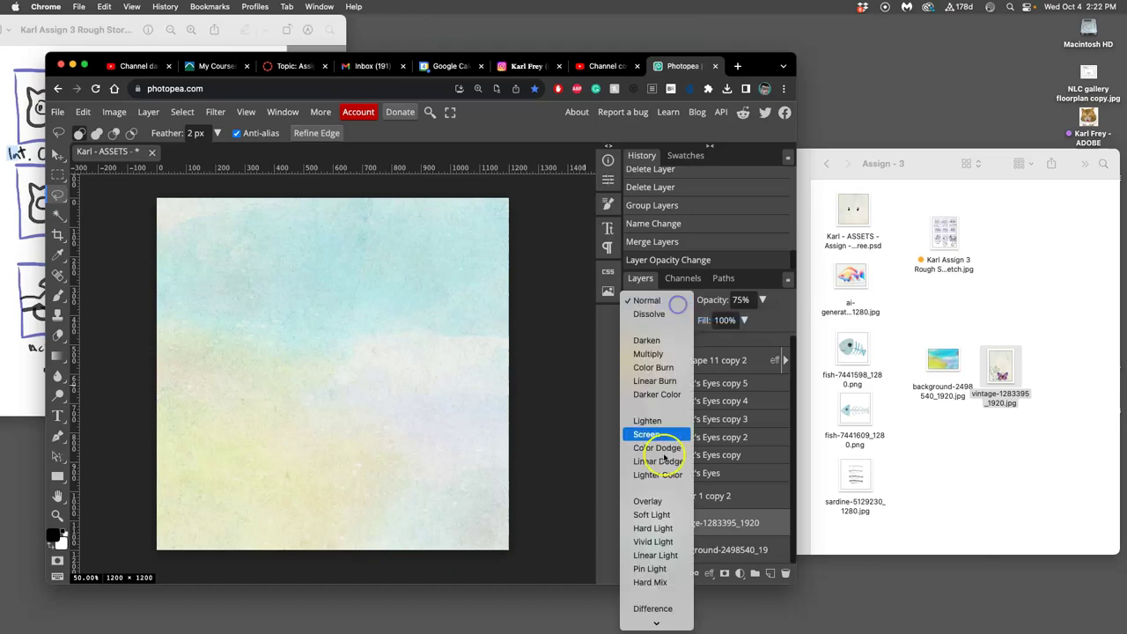
pyautogui.click(673, 571)
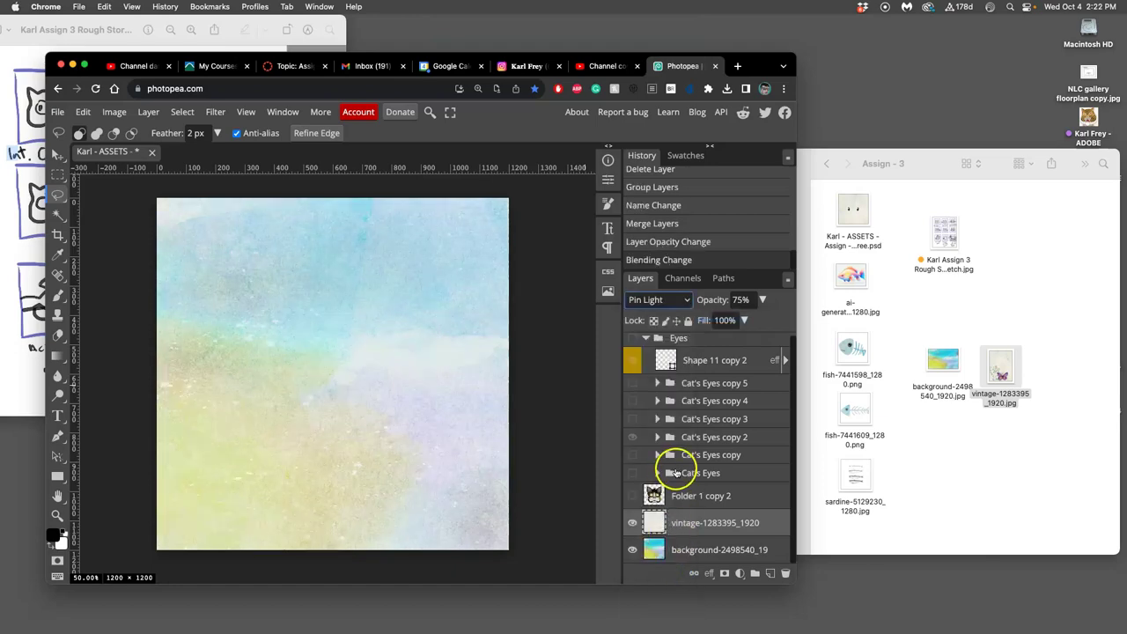
pyautogui.click(661, 300)
pyautogui.click(661, 251)
pyautogui.click(667, 301)
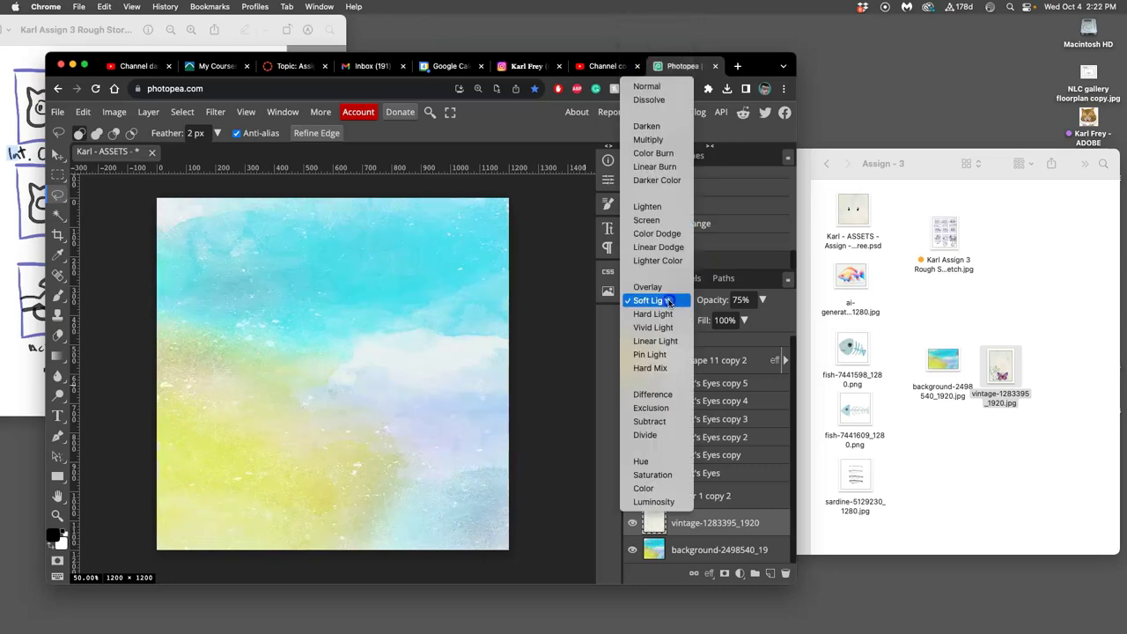
pyautogui.click(654, 222)
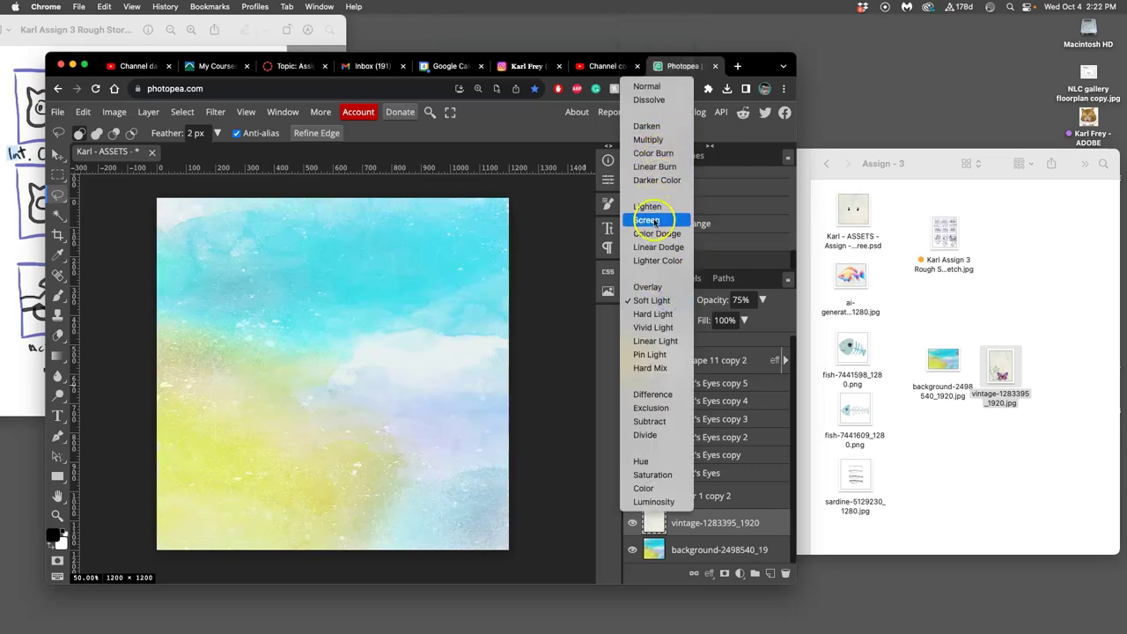
pyautogui.click(666, 301)
pyautogui.click(660, 168)
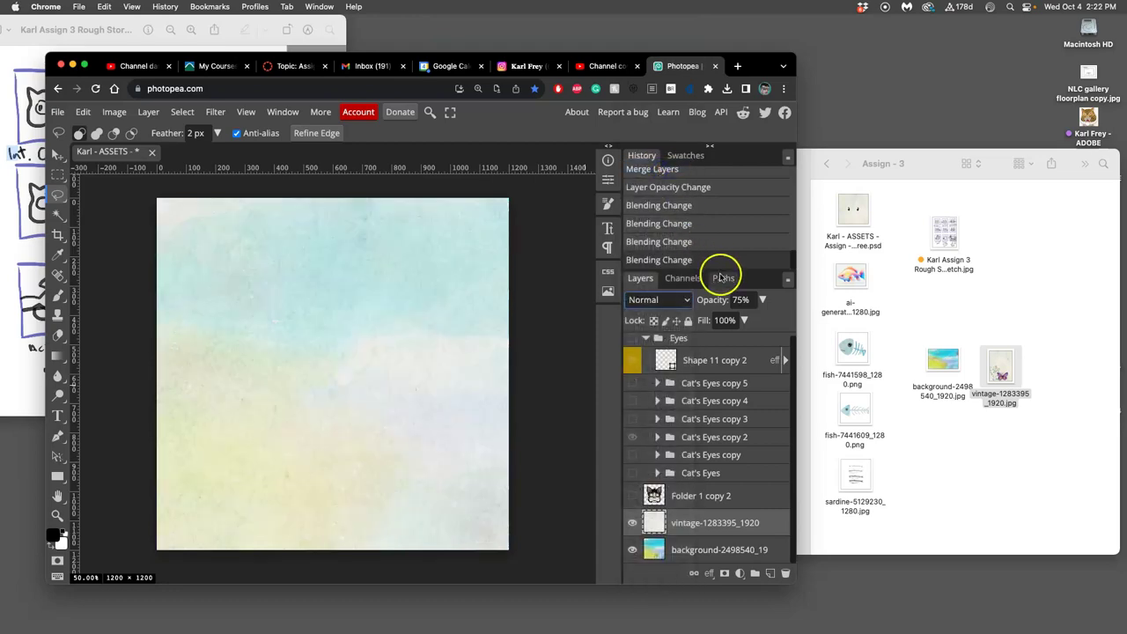
# - Preview the Folder 1 copy 2 cat head against the blended background and hide it again
pyautogui.click(763, 301)
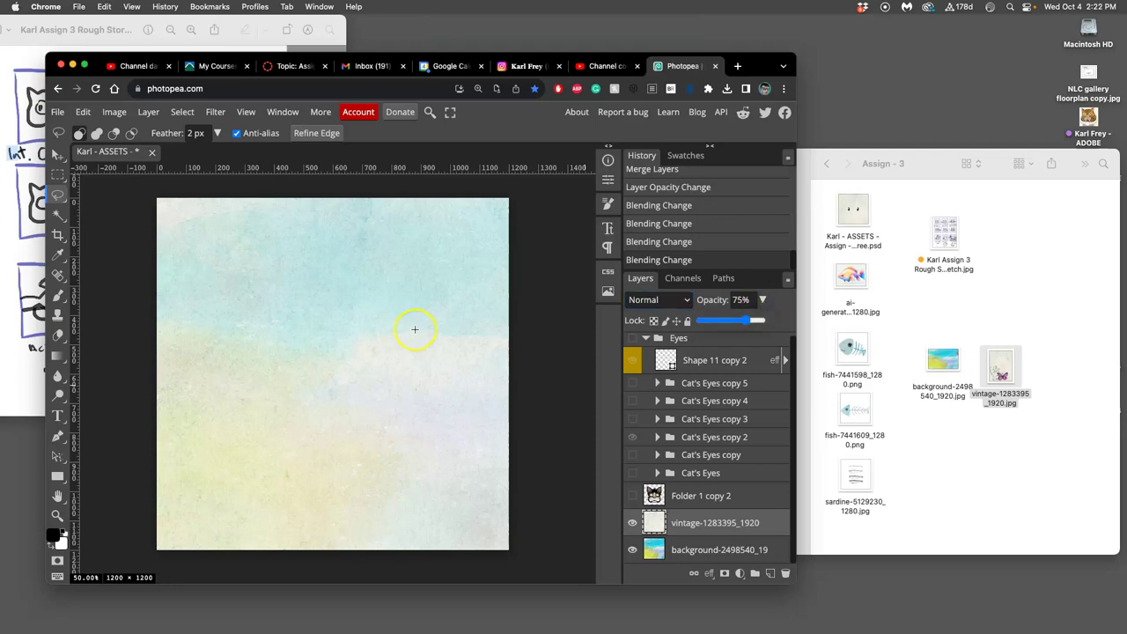
pyautogui.click(633, 497)
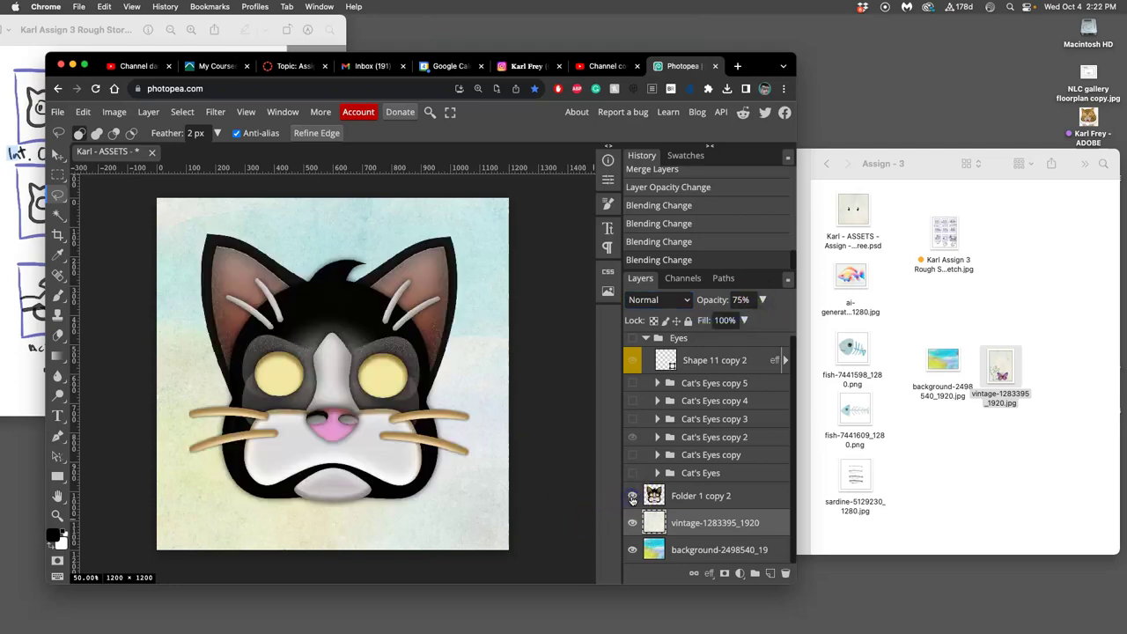
pyautogui.click(632, 497)
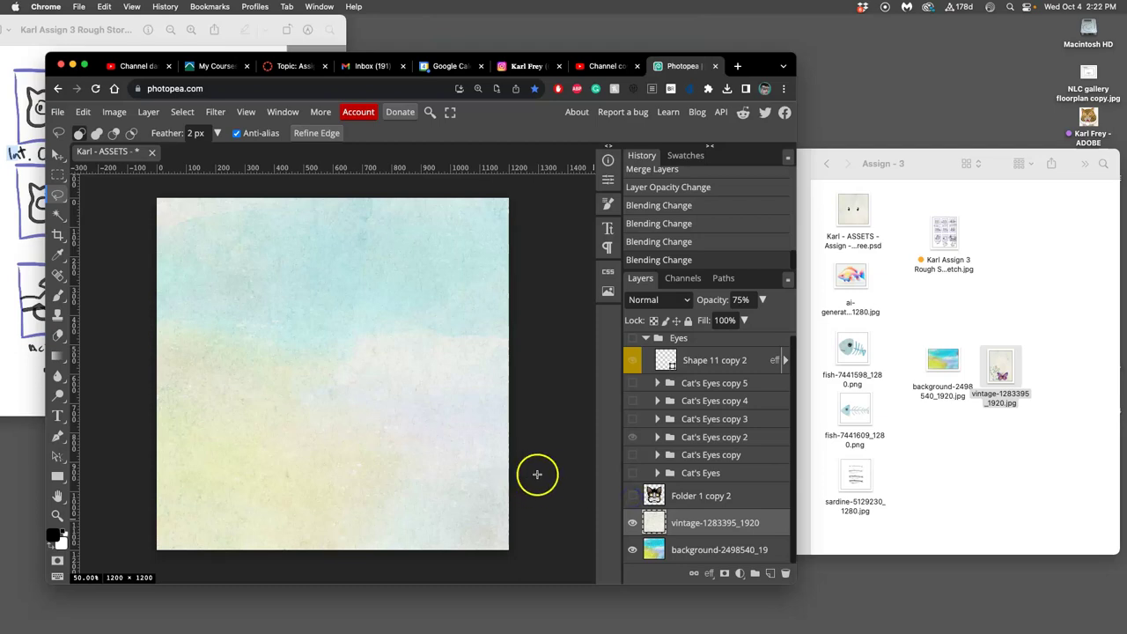
# - Compare the vintage texture and colourful background layers by toggling their visibility, ending with both shown
pyautogui.click(632, 524)
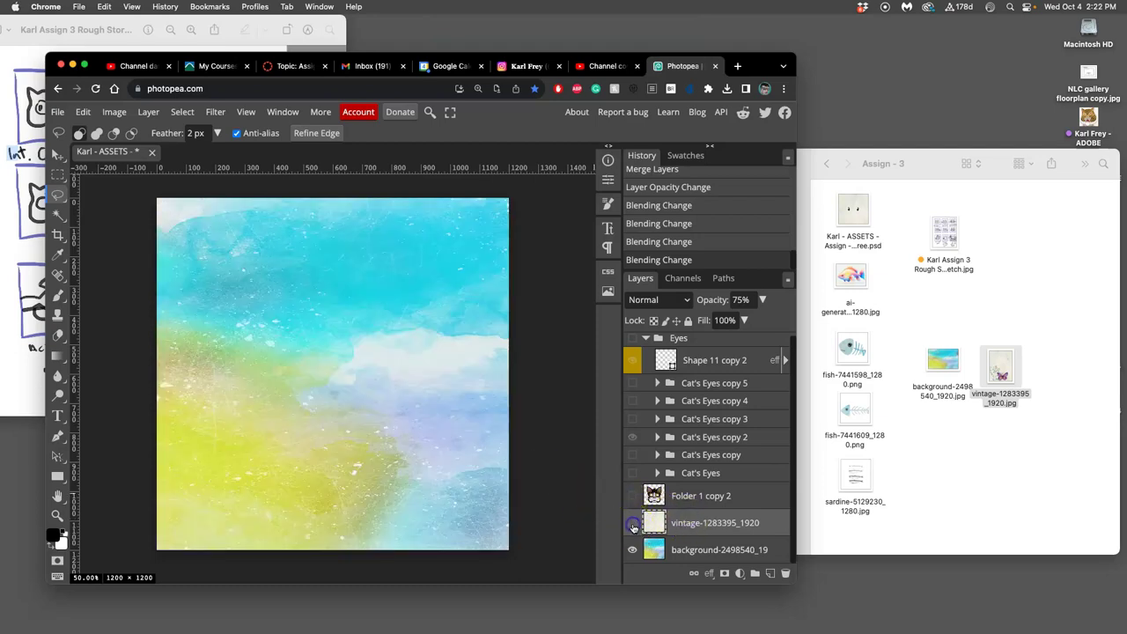
pyautogui.click(632, 550)
pyautogui.click(633, 523)
pyautogui.click(632, 523)
pyautogui.click(632, 549)
pyautogui.click(633, 523)
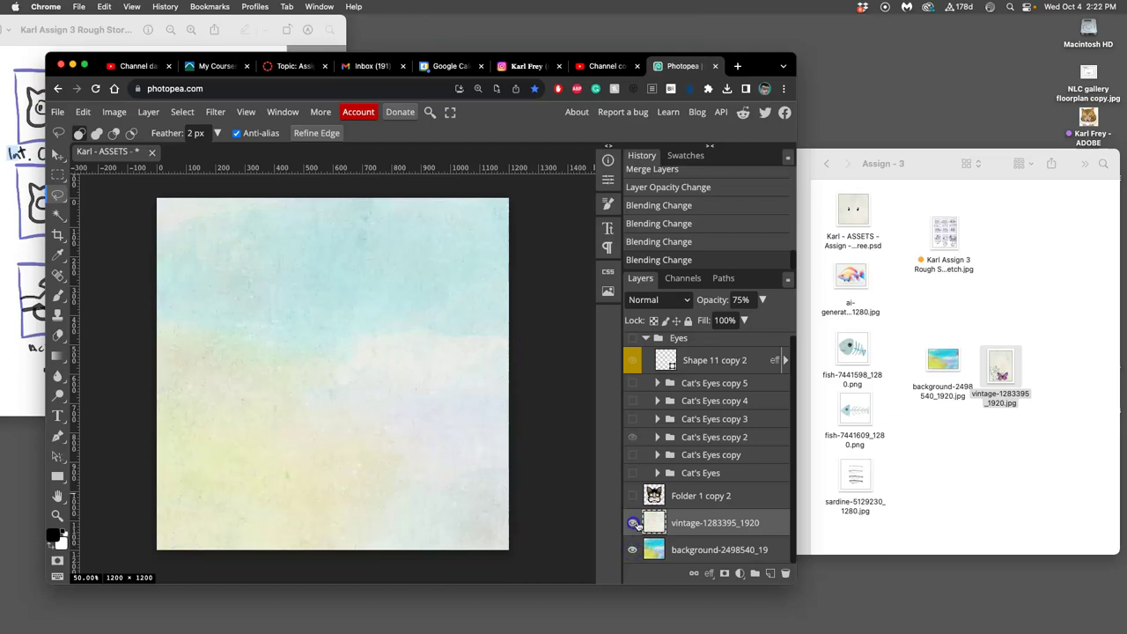
# - Export the blended background as a 1200 × 1200 px JPG at 100% quality and dismiss the ad-blocker notice
pyautogui.click(58, 113)
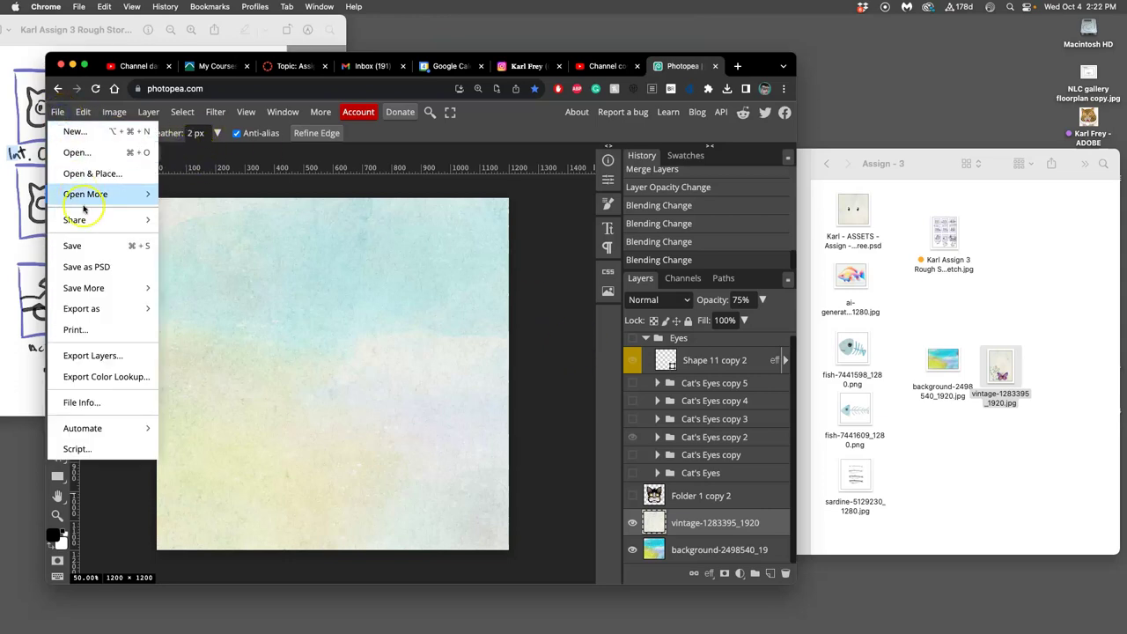
pyautogui.moveTo(100, 308)
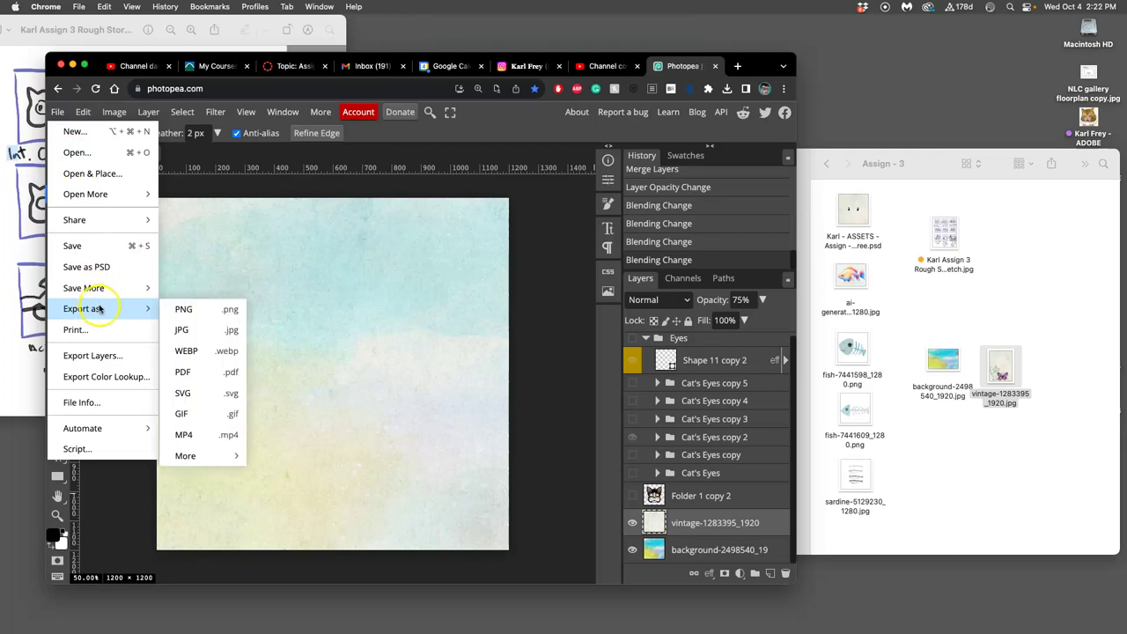
pyautogui.click(183, 329)
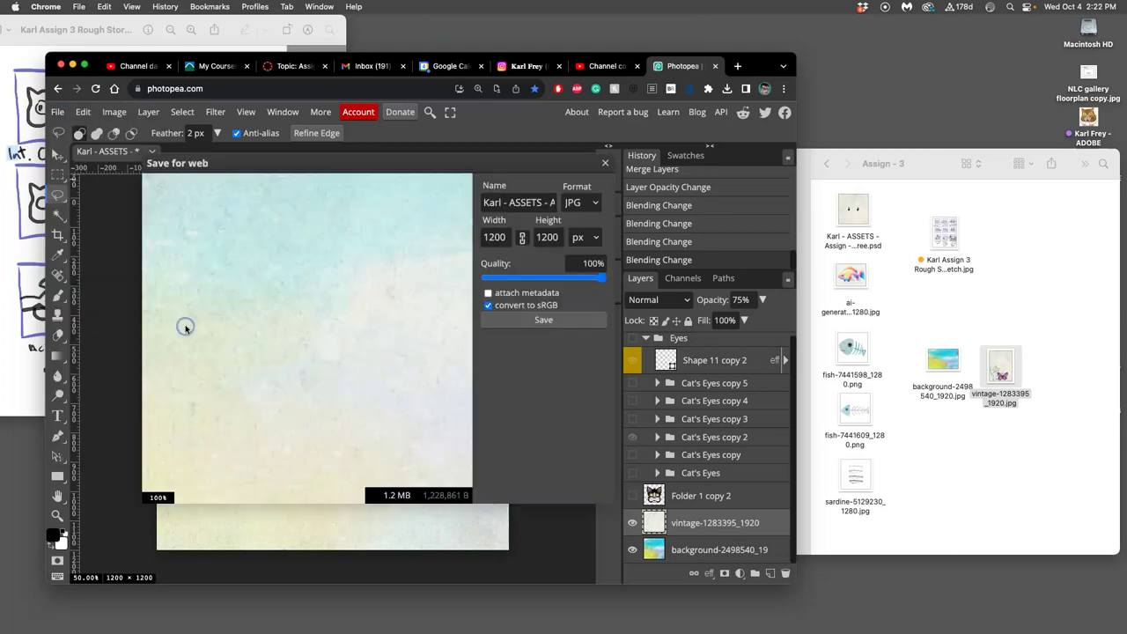
pyautogui.click(534, 319)
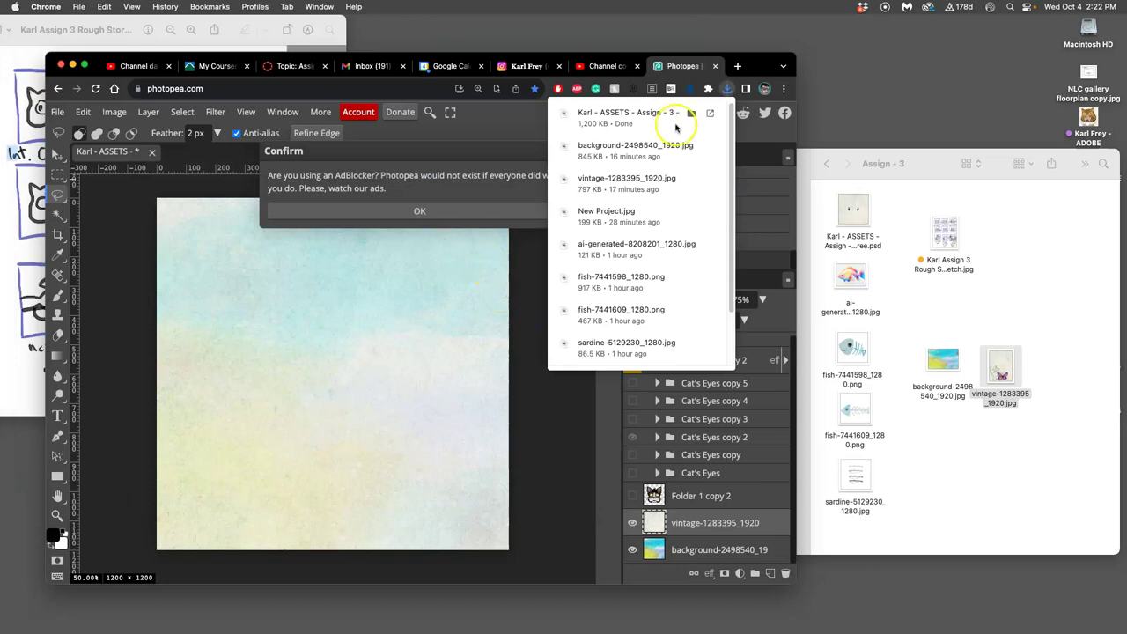
pyautogui.click(480, 212)
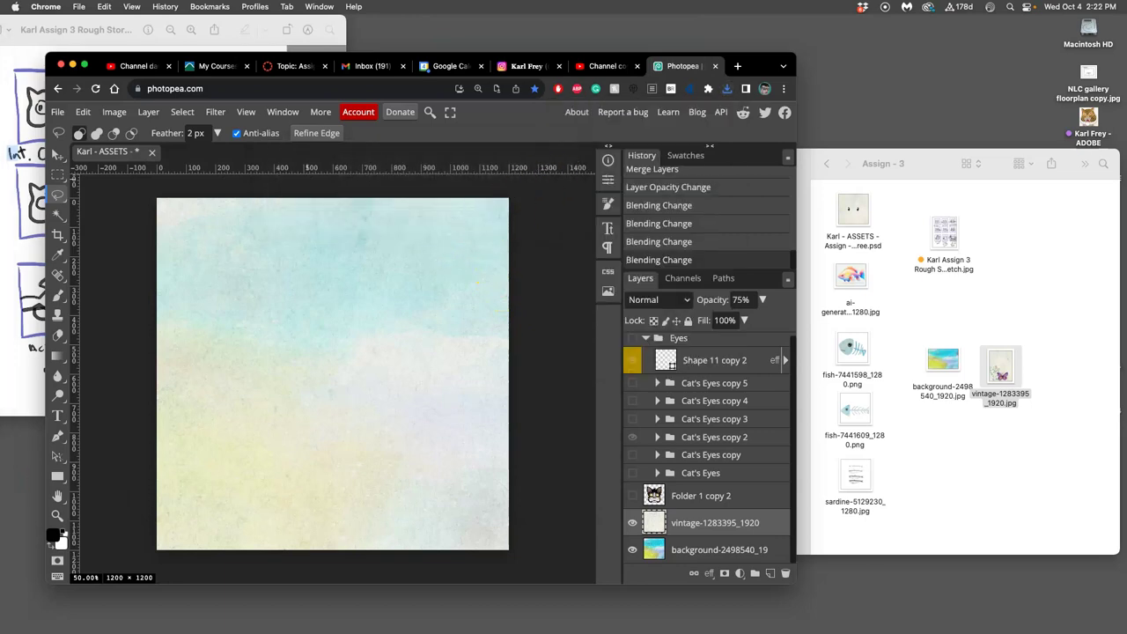
# - Move the exported background JPG from the Downloads folder into the Assign - 3 folder
pyautogui.moveTo(11, 408)
pyautogui.click(15, 480)
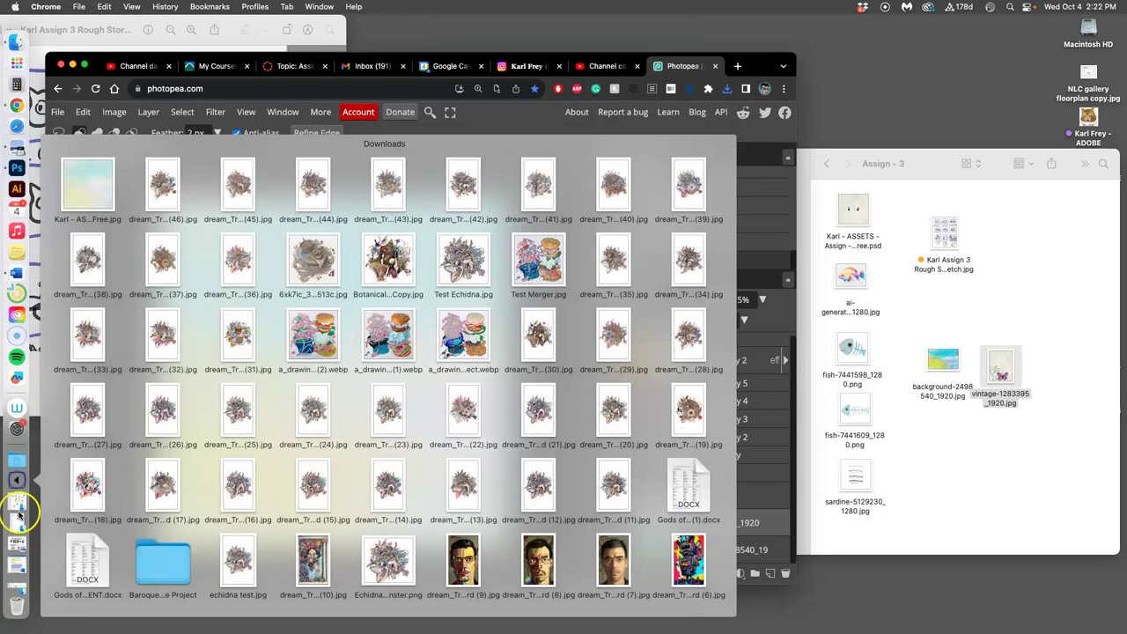
pyautogui.moveTo(87, 190); pyautogui.dragTo(1035, 229)
# - Replace ASSETS with STAGE in the exported JPG's file name and tag the ASSETS PSD file green
pyautogui.click(1035, 253)
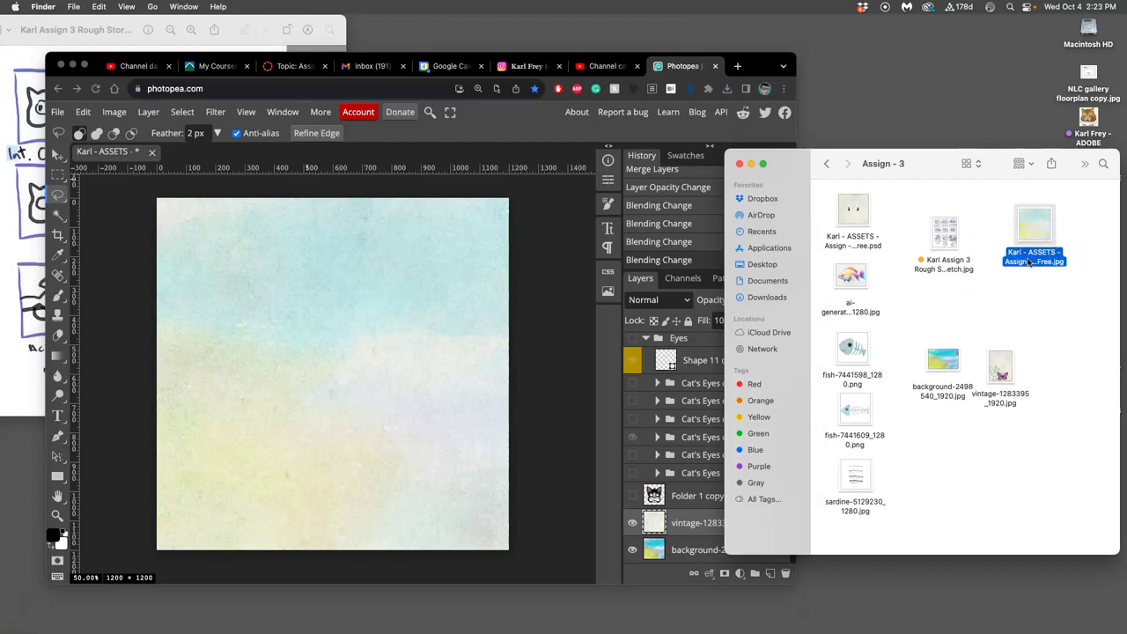
pyautogui.click(1029, 261)
pyautogui.click(1035, 261)
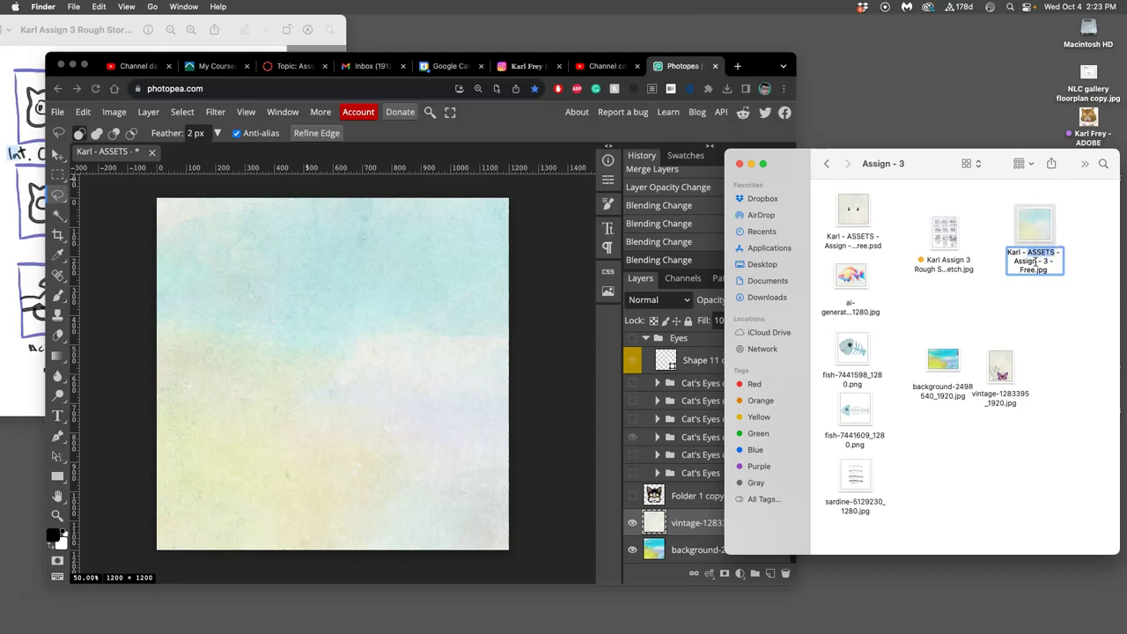
pyautogui.write('STAG')
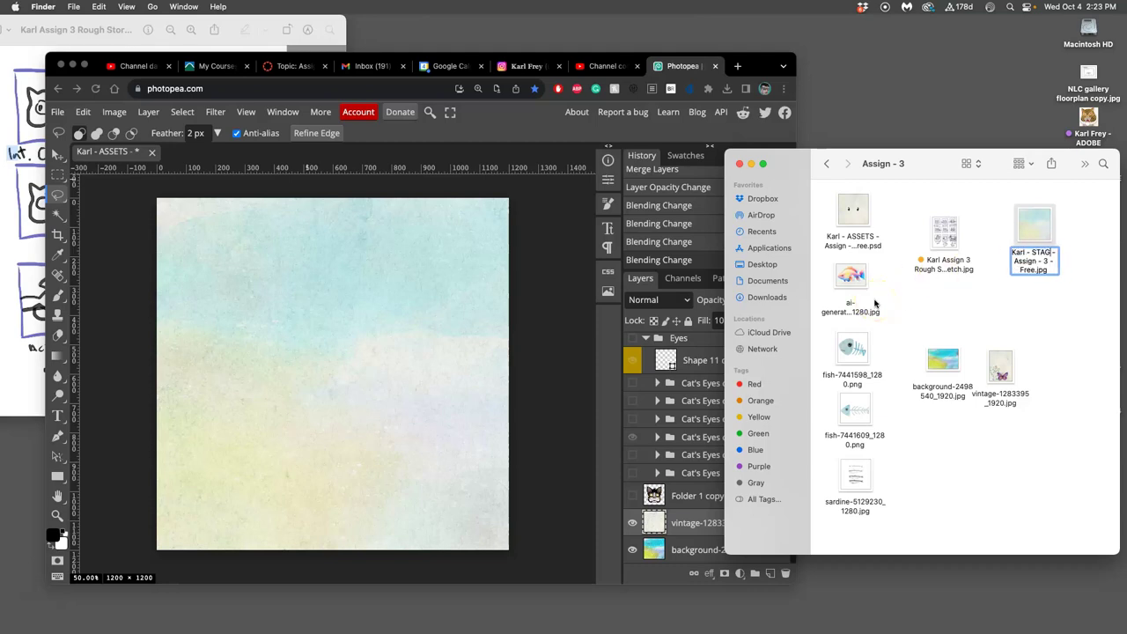
pyautogui.click(1037, 309)
pyautogui.rightClick(859, 239)
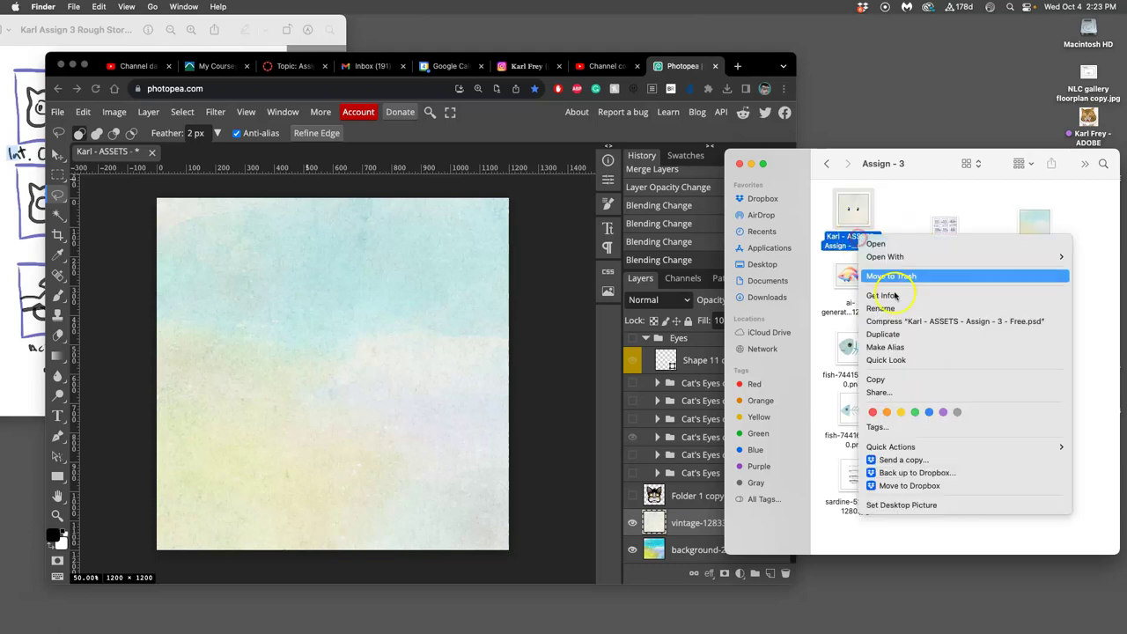
pyautogui.click(916, 411)
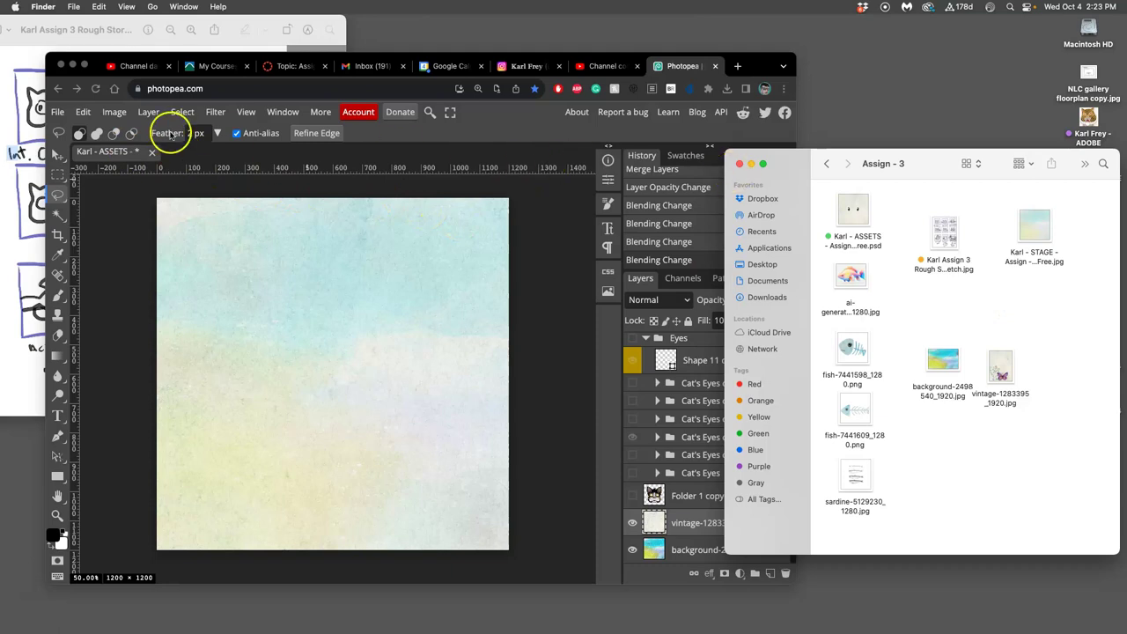
# - Open the STAGE JPG from the Assign - 3 folder as a separate document in Photopea
pyautogui.click(58, 114)
pyautogui.click(58, 114)
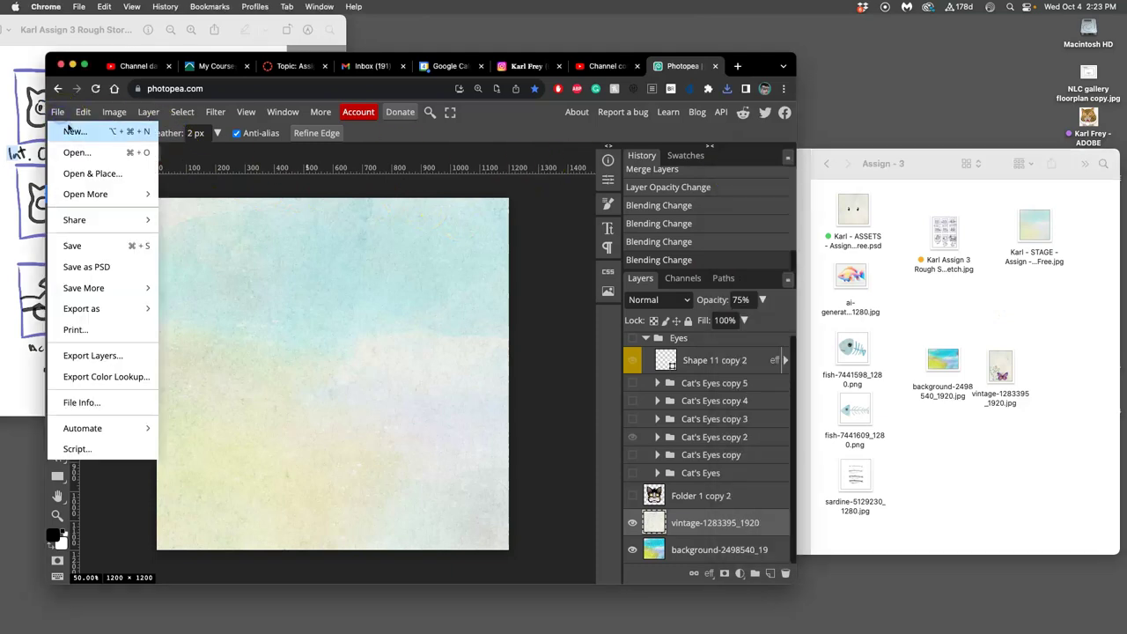
pyautogui.click(75, 154)
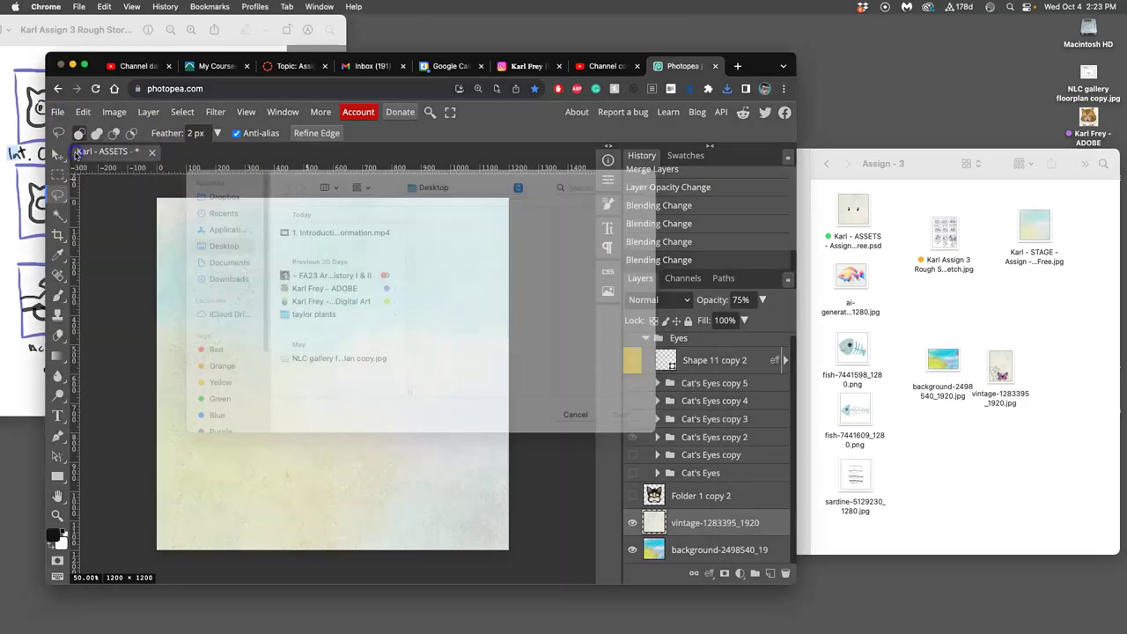
pyautogui.click(319, 332)
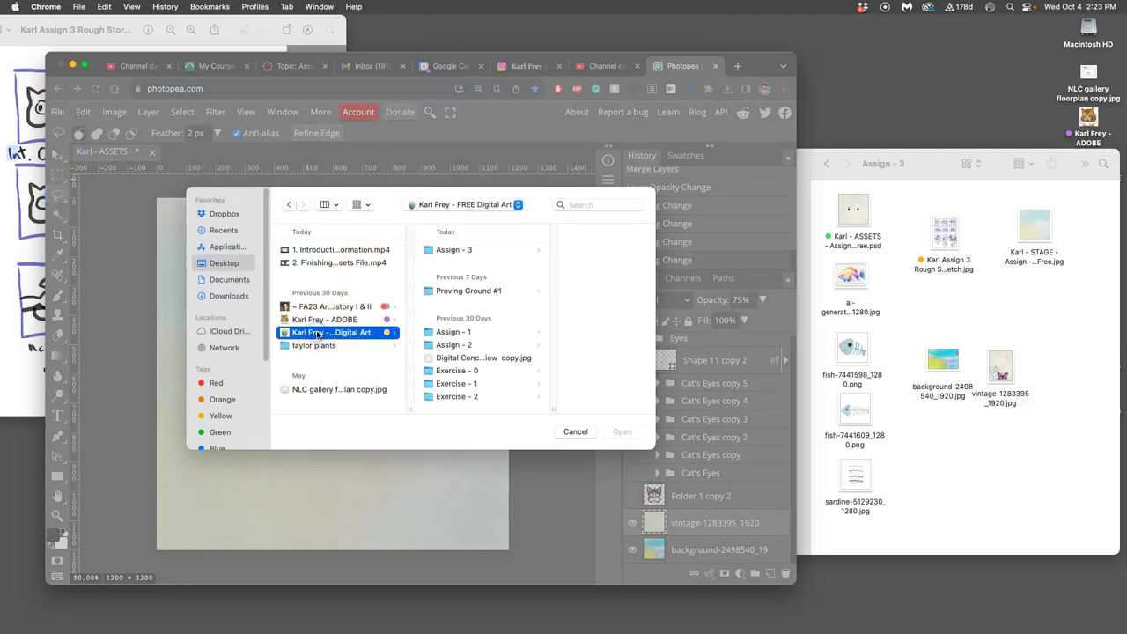
pyautogui.click(451, 251)
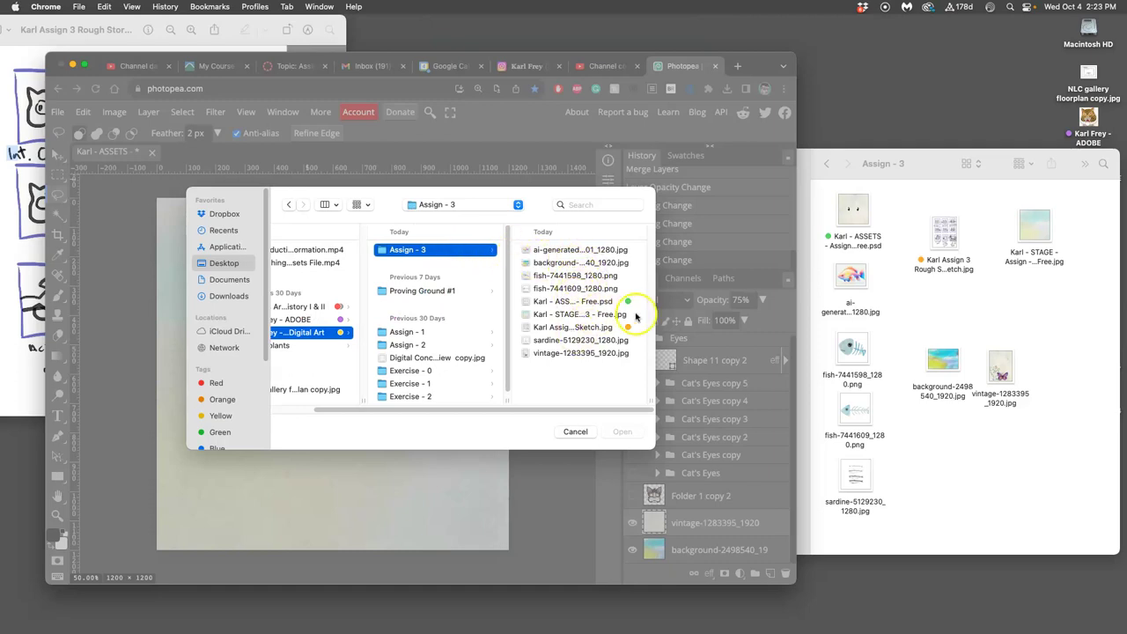
pyautogui.click(596, 315)
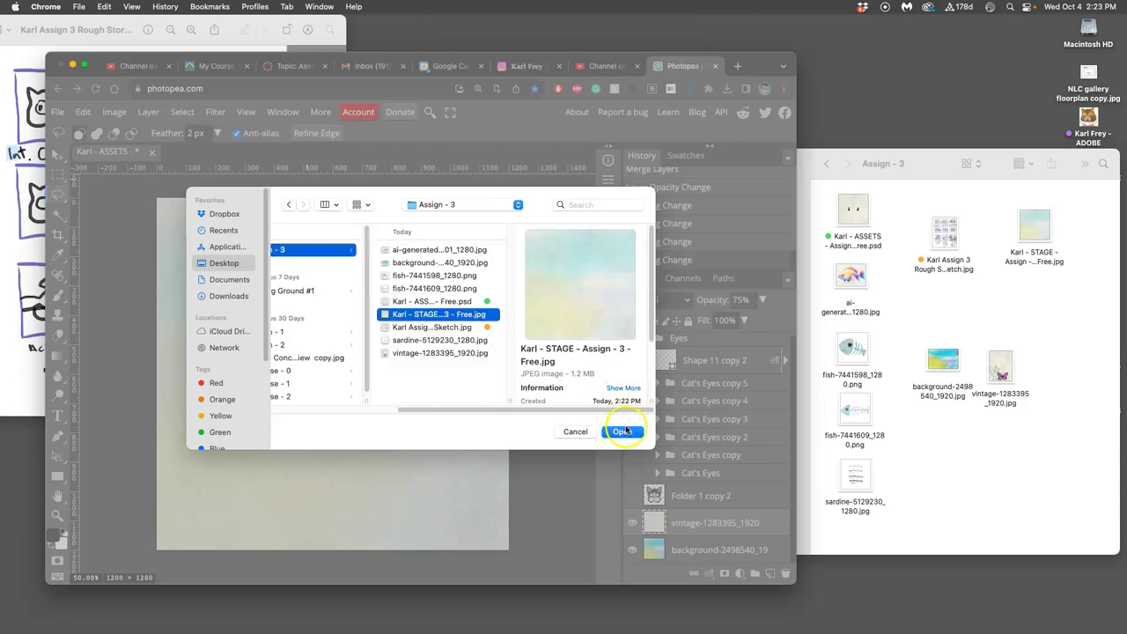
pyautogui.click(622, 431)
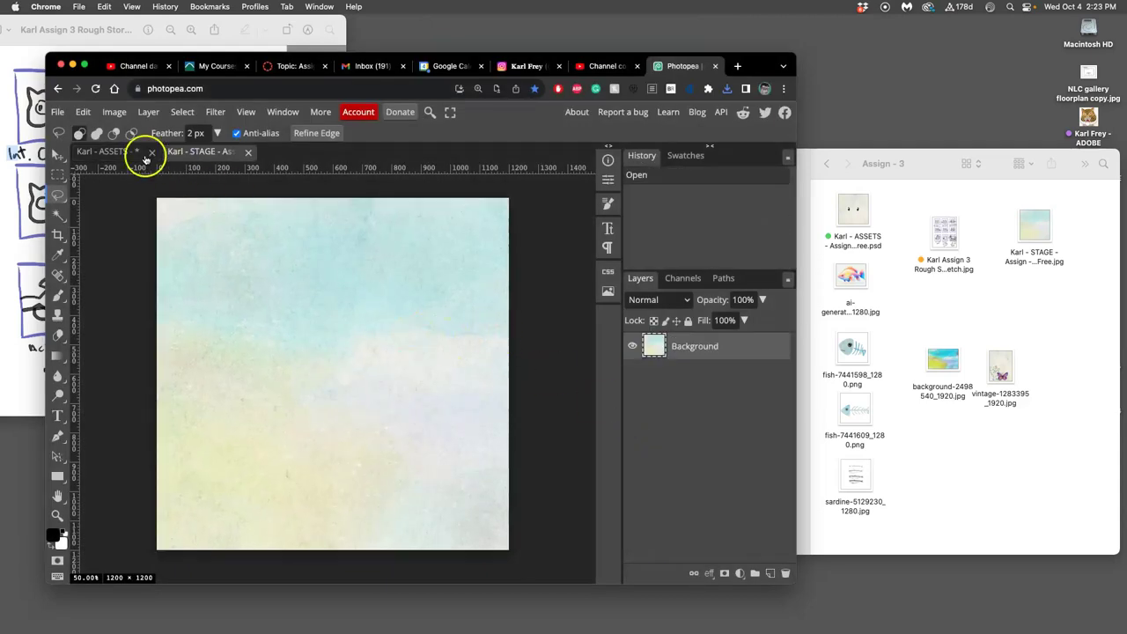
# - Switch between the ASSETS and STAGE documents to compare them, ending on STAGE
pyautogui.click(105, 152)
pyautogui.click(212, 153)
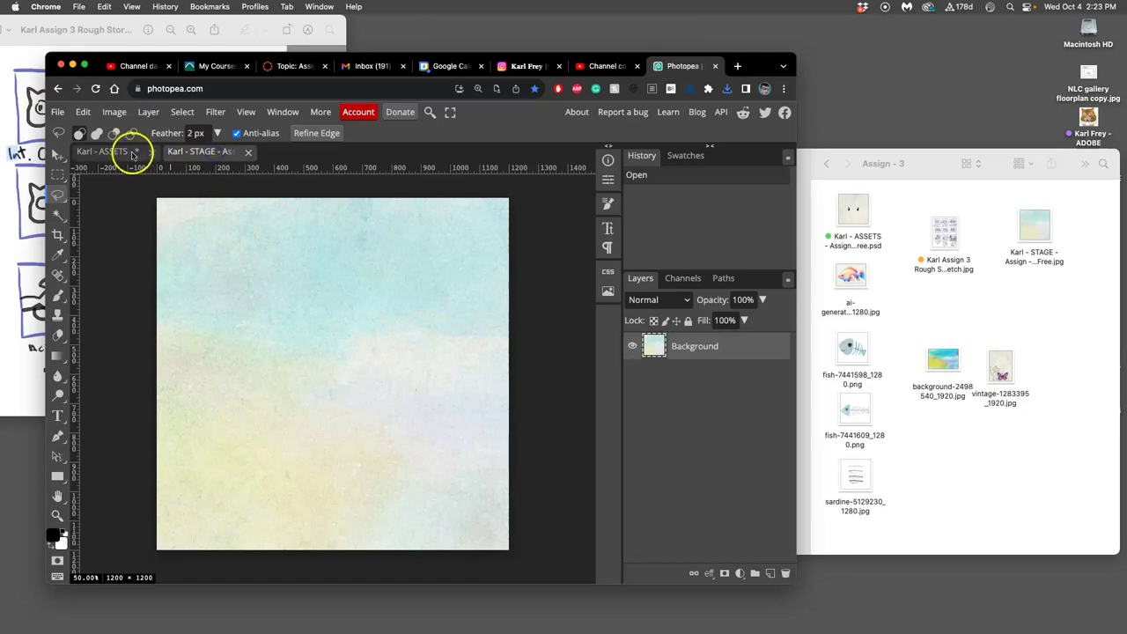
pyautogui.click(123, 154)
pyautogui.click(191, 153)
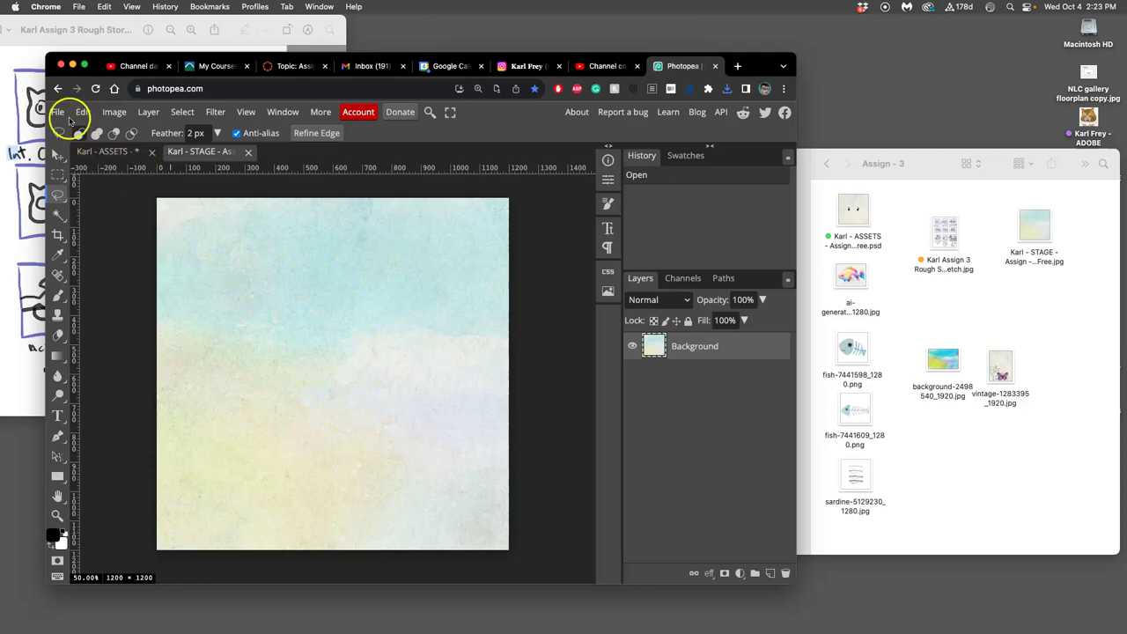
# - Save the STAGE document as a PSD in the Assign - 3 folder, keeping the suggested file name
pyautogui.click(58, 112)
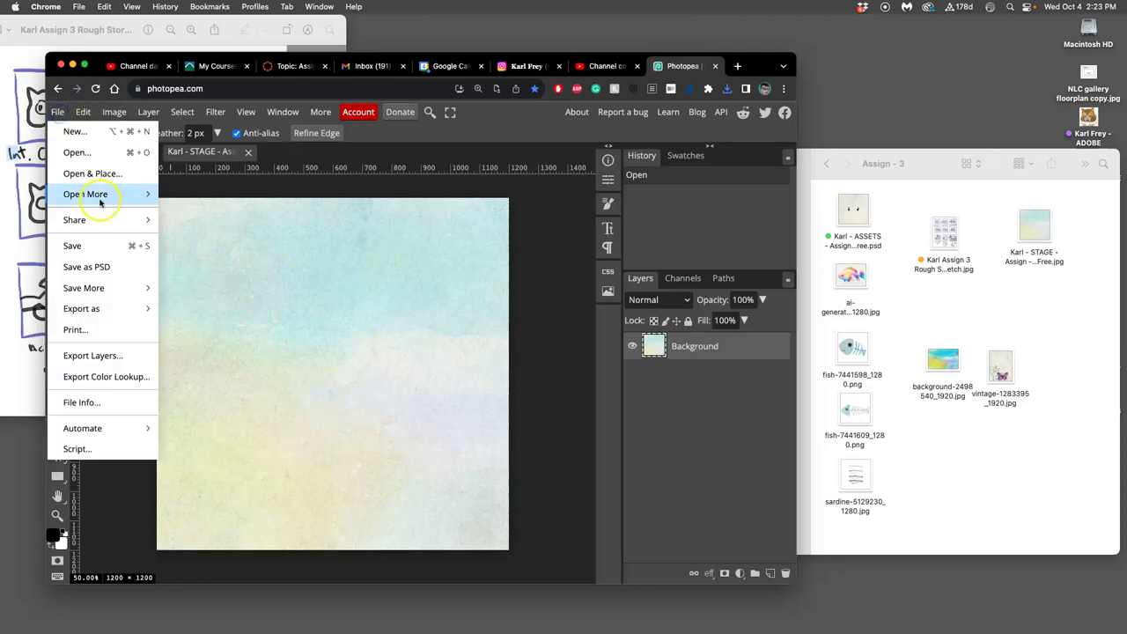
pyautogui.click(108, 268)
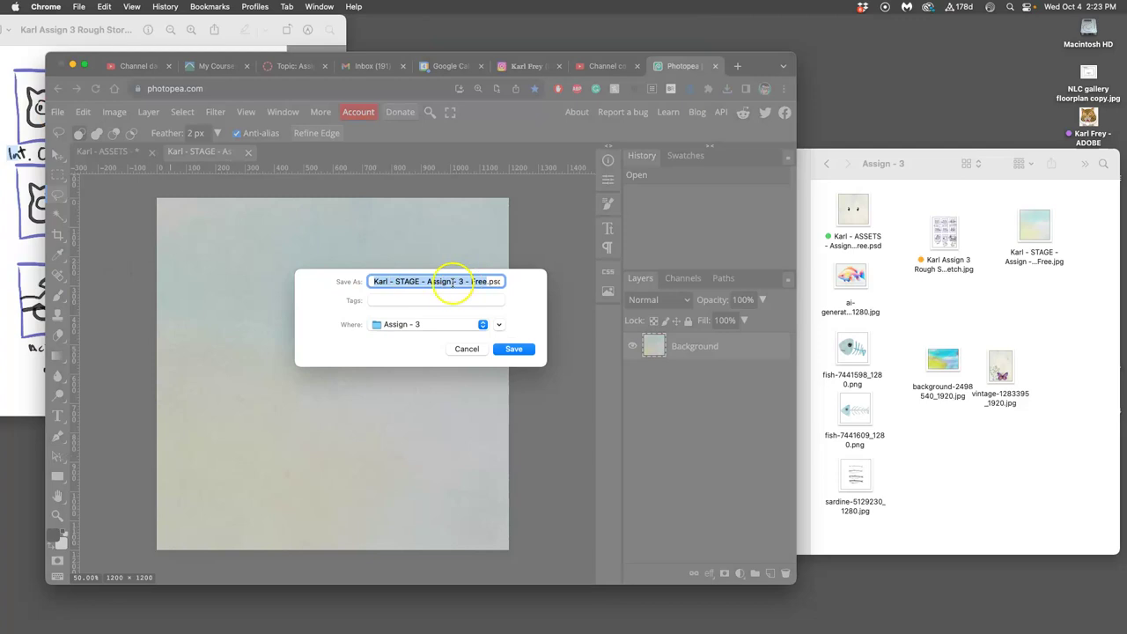
pyautogui.click(520, 349)
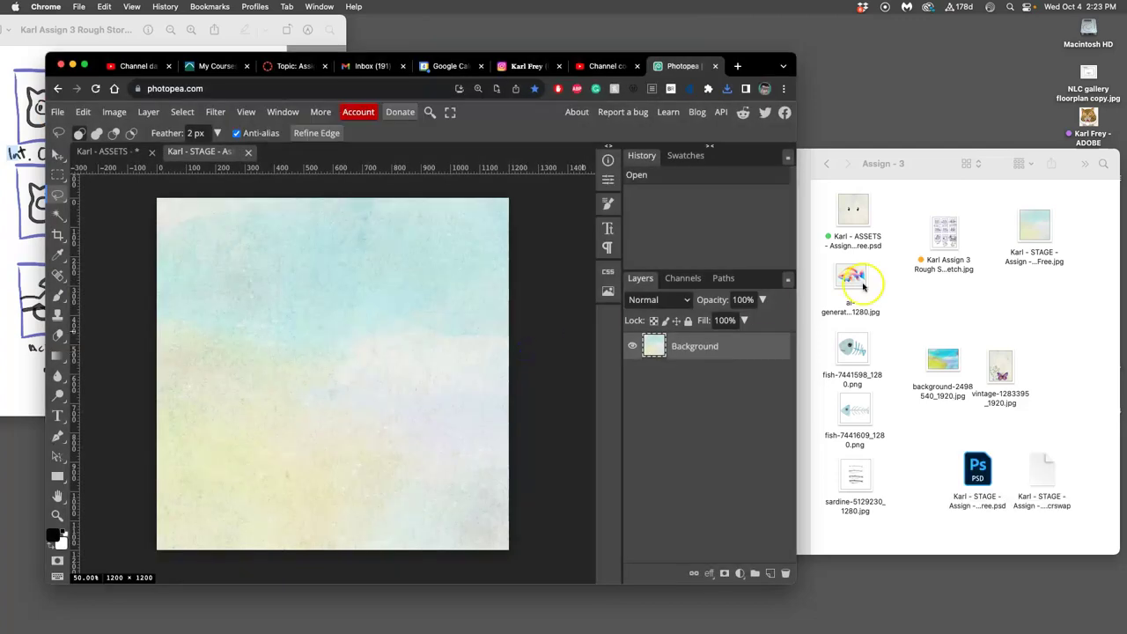
# - Move the new STAGE PSD beneath the STAGE JPG in the Assign - 3 folder and send the JPG to the trash
pyautogui.moveTo(986, 471); pyautogui.dragTo(1013, 295)
pyautogui.rightClick(1038, 234)
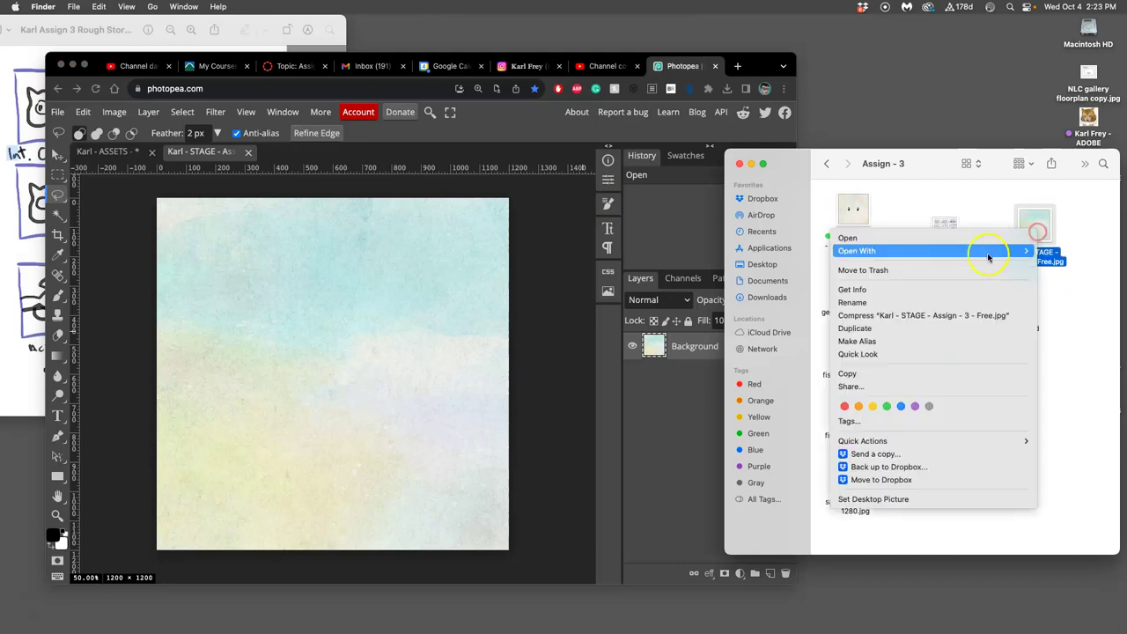
pyautogui.click(976, 270)
# - Place the STAGE PSD where the trashed JPG was in the Assign - 3 folder and tag it blue
pyautogui.moveTo(1022, 291); pyautogui.dragTo(1029, 220)
pyautogui.rightClick(1025, 228)
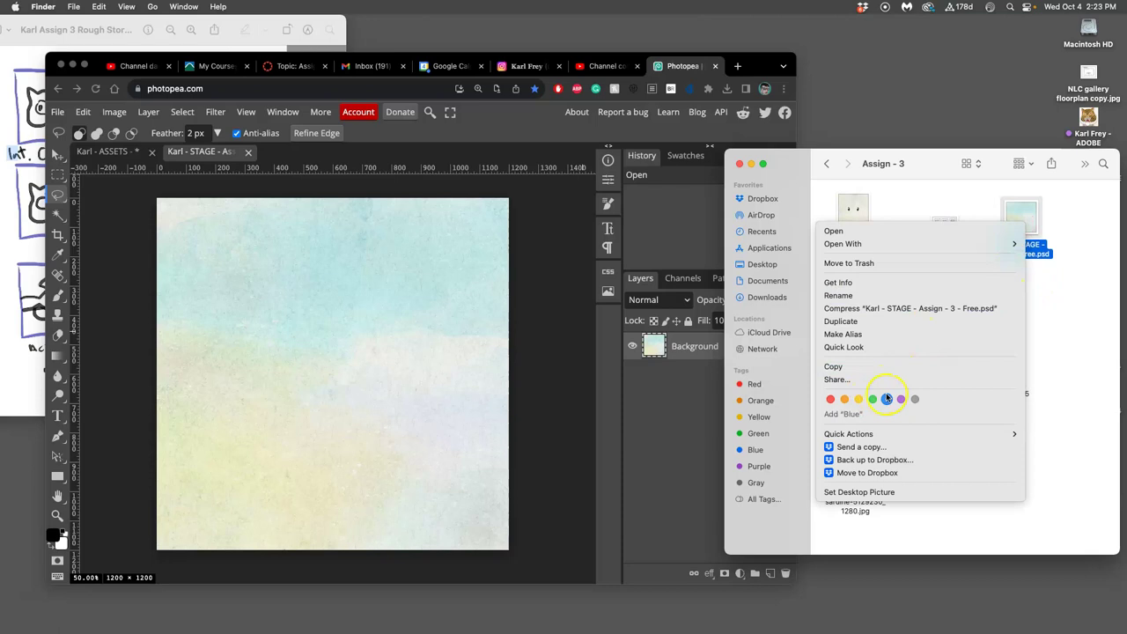
pyautogui.click(885, 397)
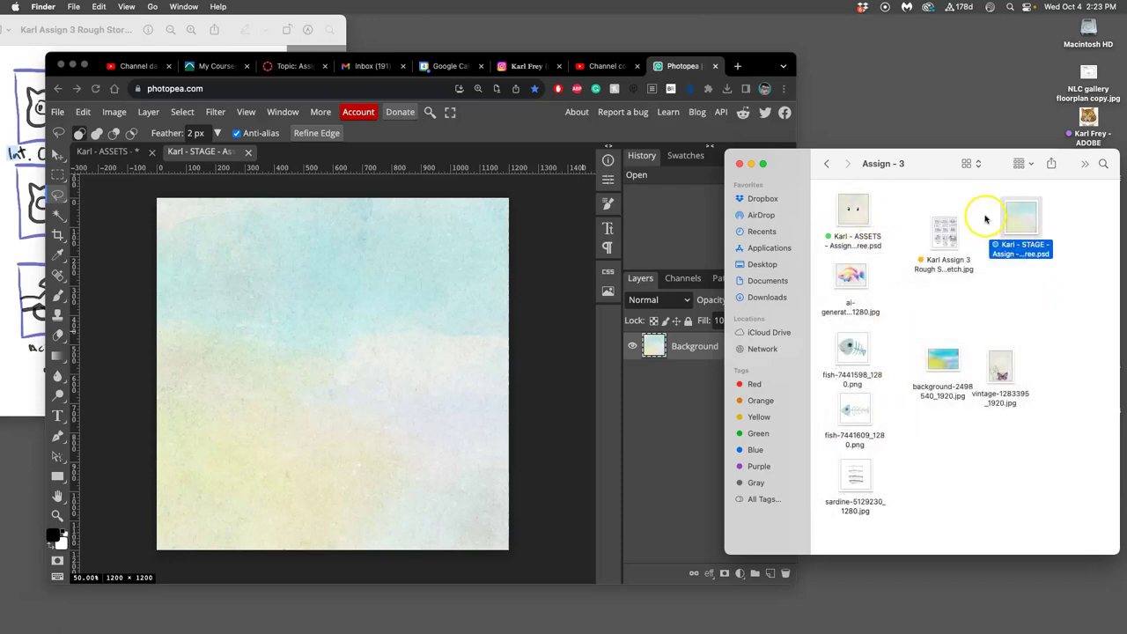
# - Arrange the STAGE PSD beside the ASSETS PSD with the rough sketch JPG beneath it, and switch back to Photopea
pyautogui.moveTo(966, 231); pyautogui.dragTo(957, 234)
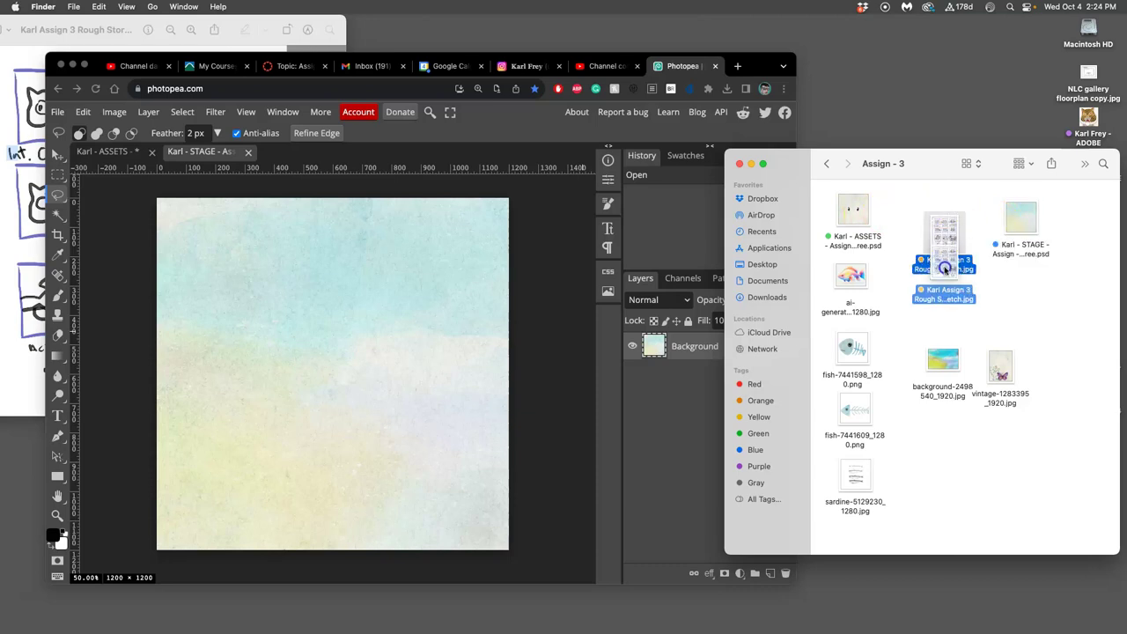
pyautogui.press('super+z')
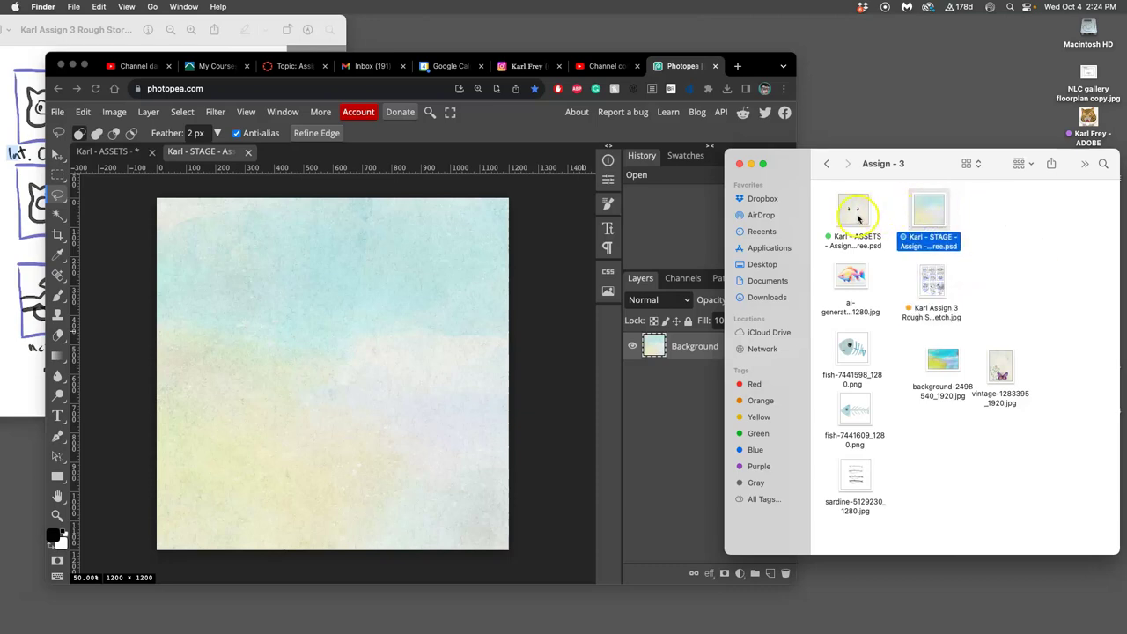
pyautogui.click(525, 242)
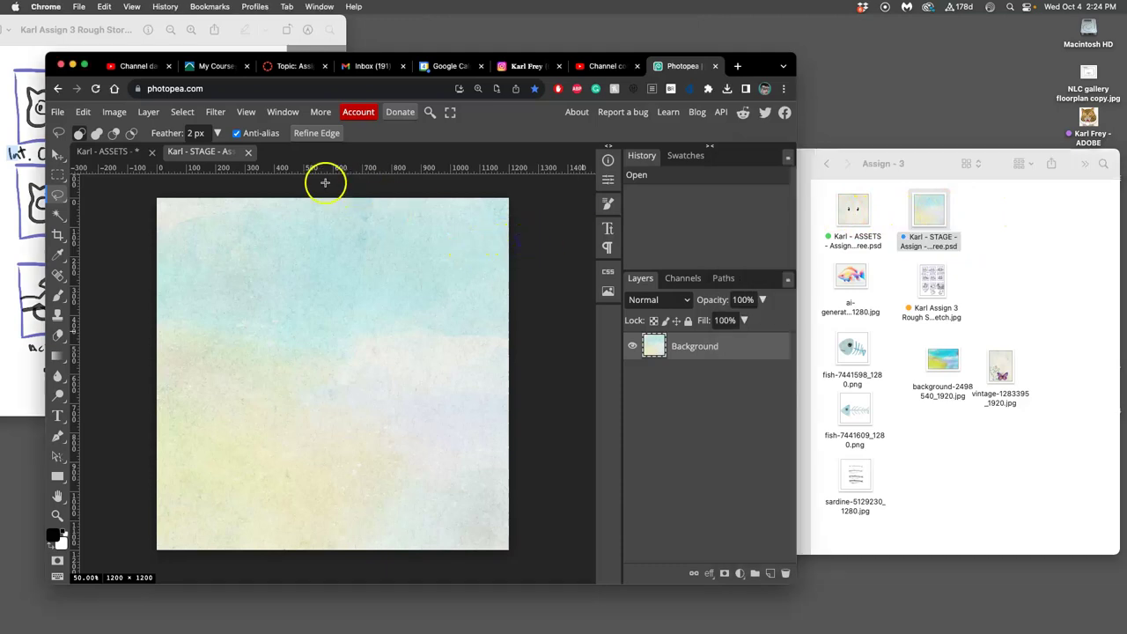
# - Close the open STAGE document and open the saved STAGE PSD from the Assign - 3 folder
pyautogui.click(248, 153)
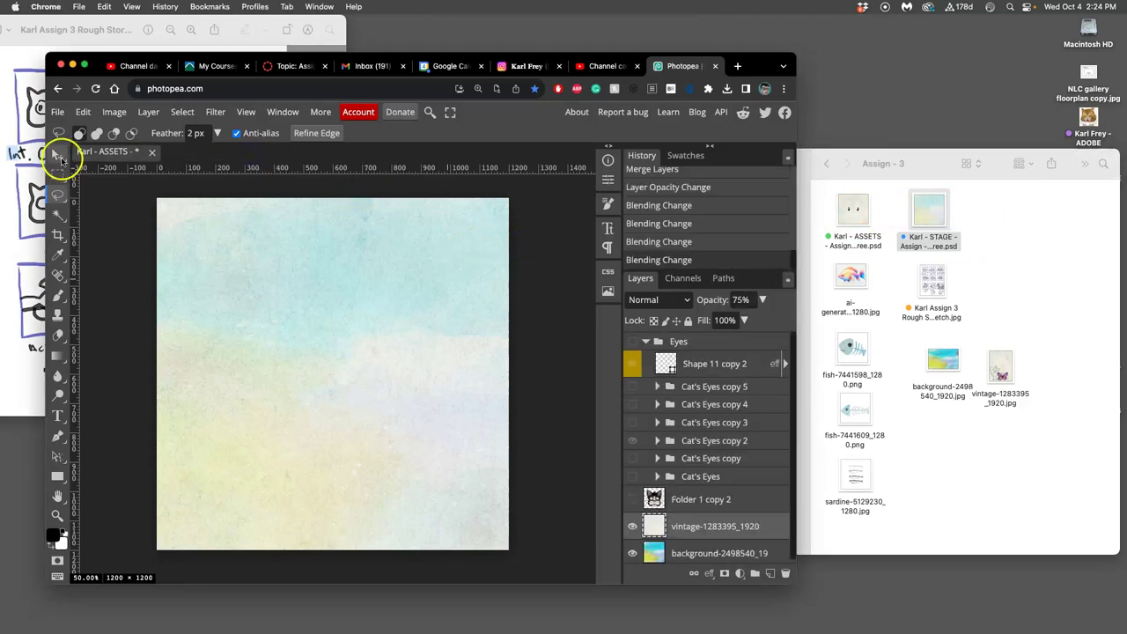
pyautogui.click(57, 112)
pyautogui.click(77, 154)
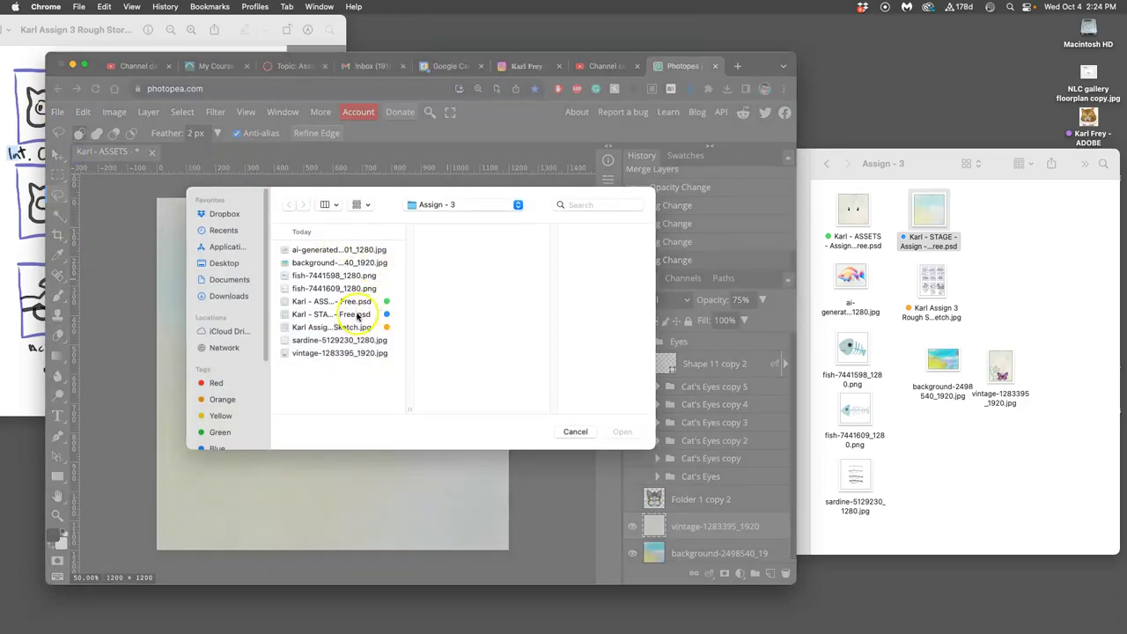
pyautogui.click(357, 314)
pyautogui.click(622, 432)
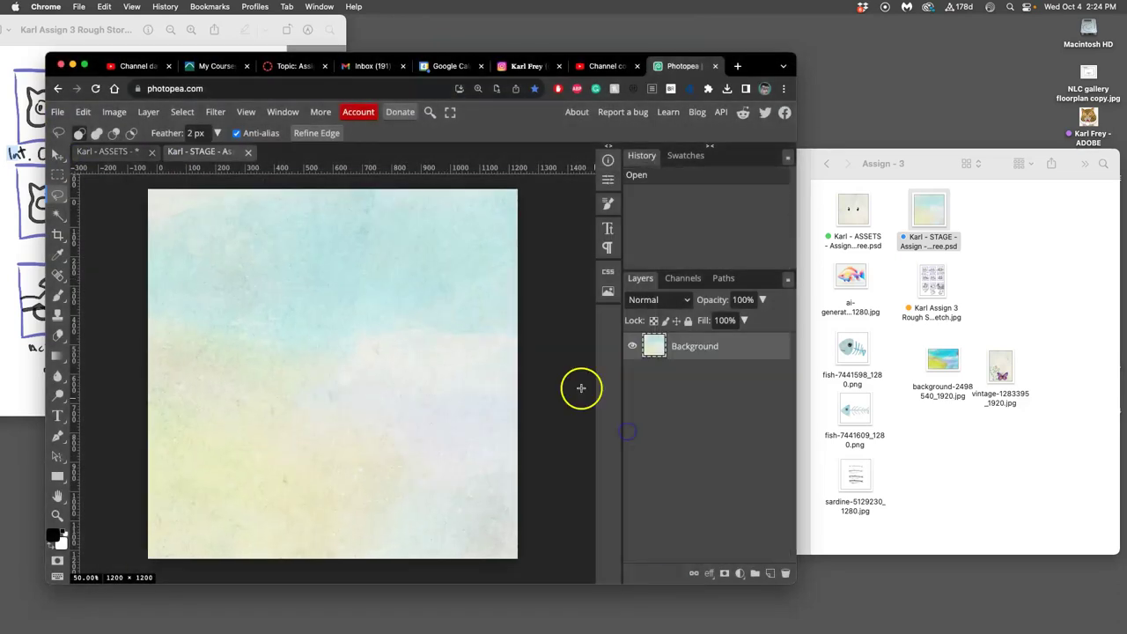
# - Compare the ASSETS document with the reopened STAGE PSD by switching between them
pyautogui.click(143, 156)
pyautogui.click(189, 157)
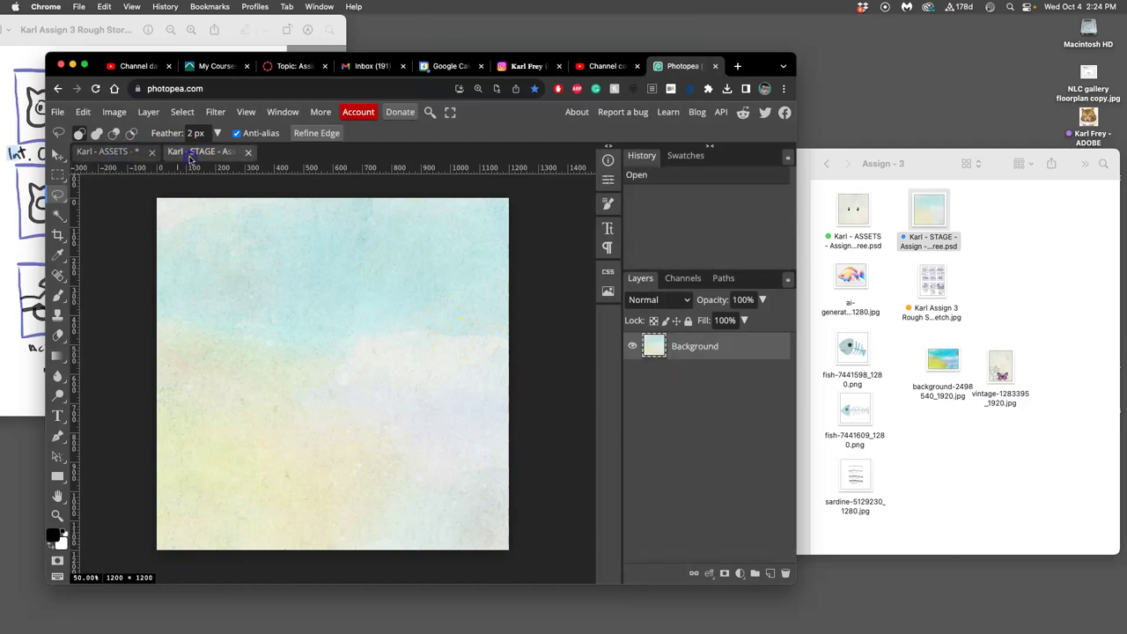
pyautogui.click(115, 151)
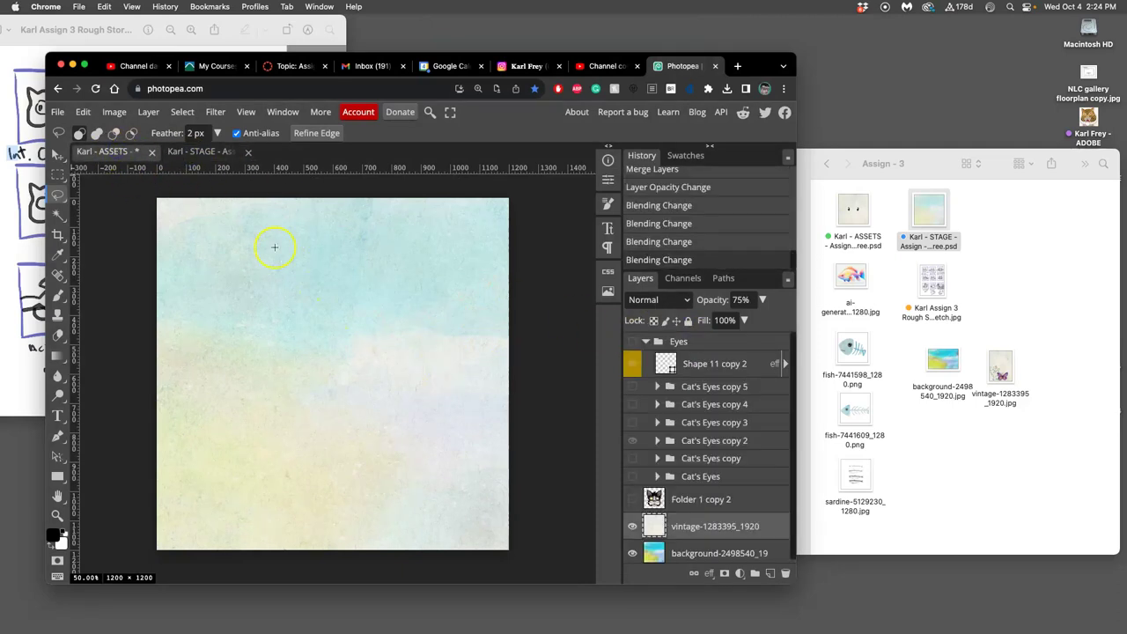
pyautogui.click(202, 153)
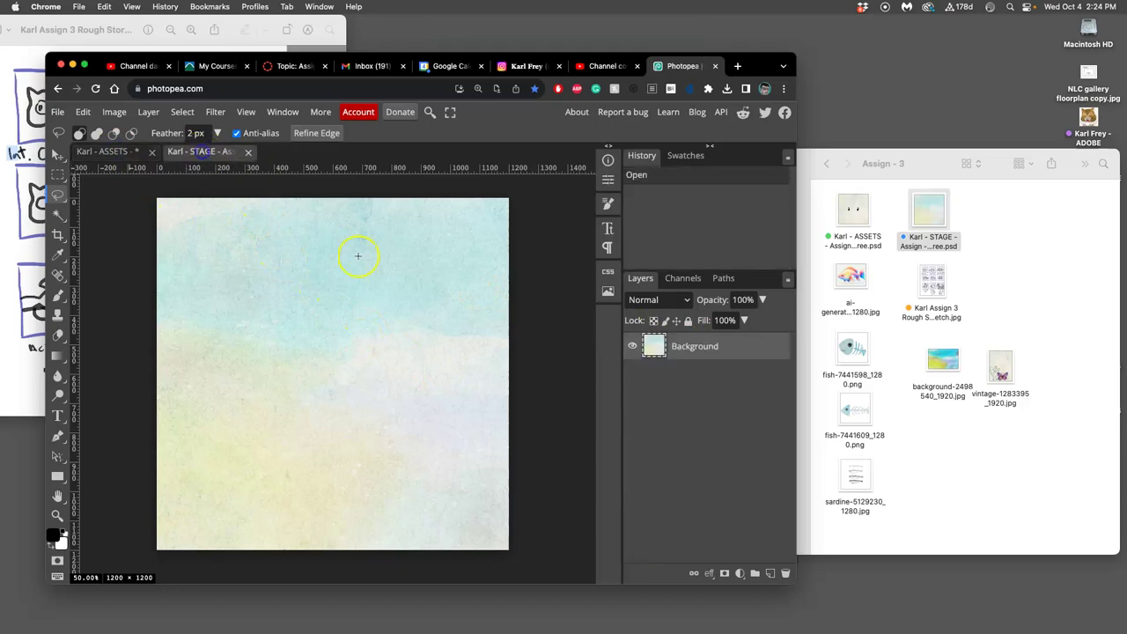
# - Show the Eyes group in the ASSETS document and set its opacity to 25%
pyautogui.click(110, 151)
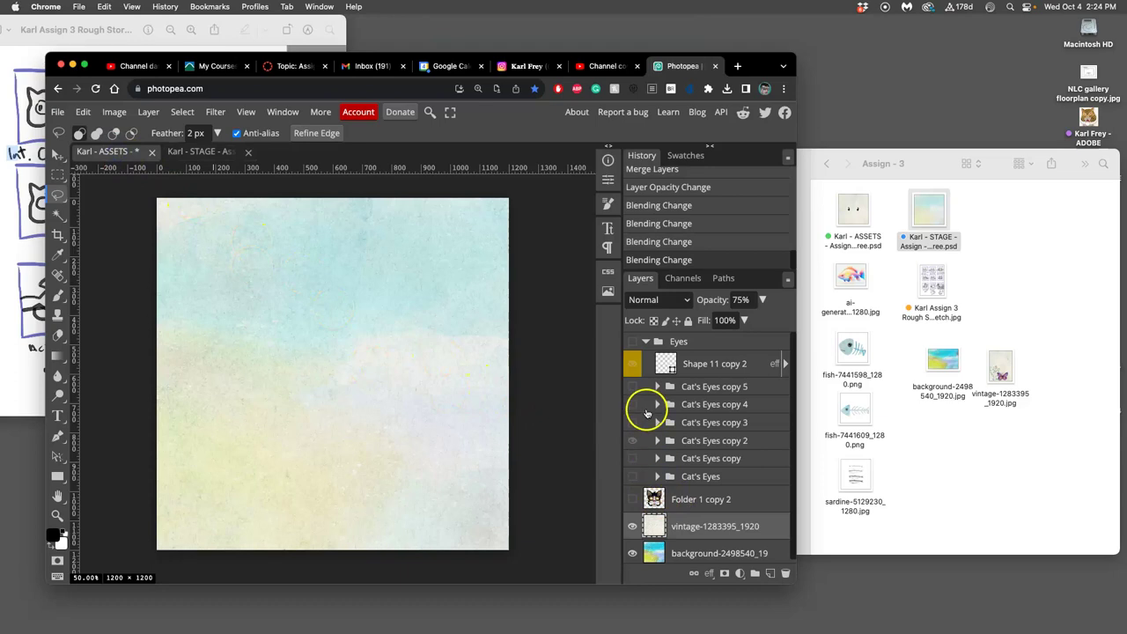
pyautogui.click(632, 342)
pyautogui.click(700, 344)
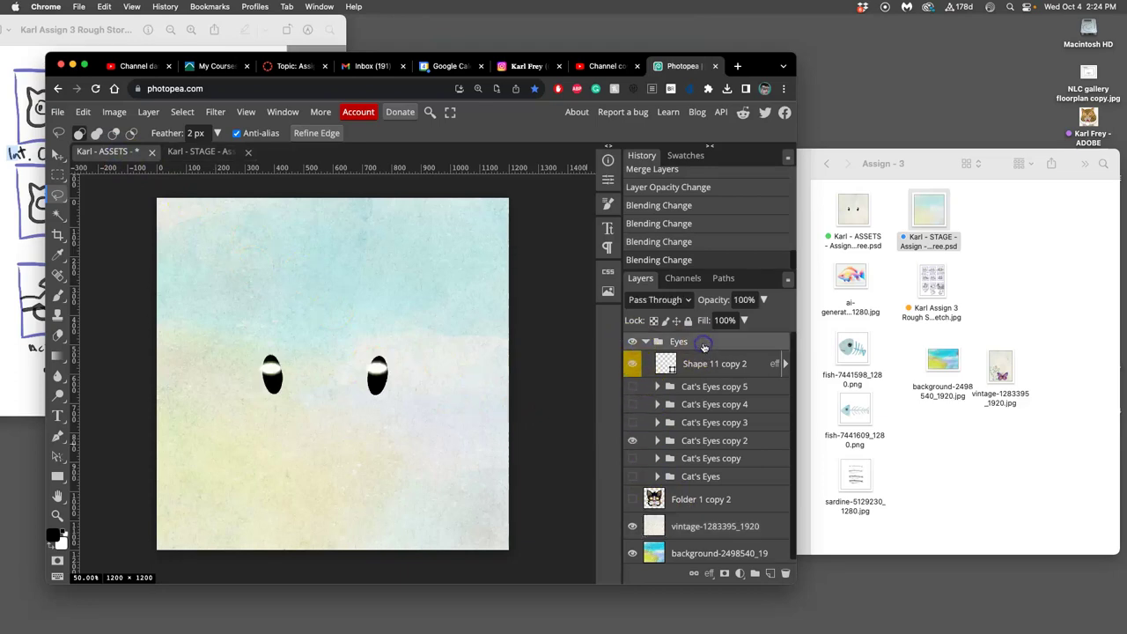
pyautogui.moveTo(752, 321); pyautogui.dragTo(718, 323)
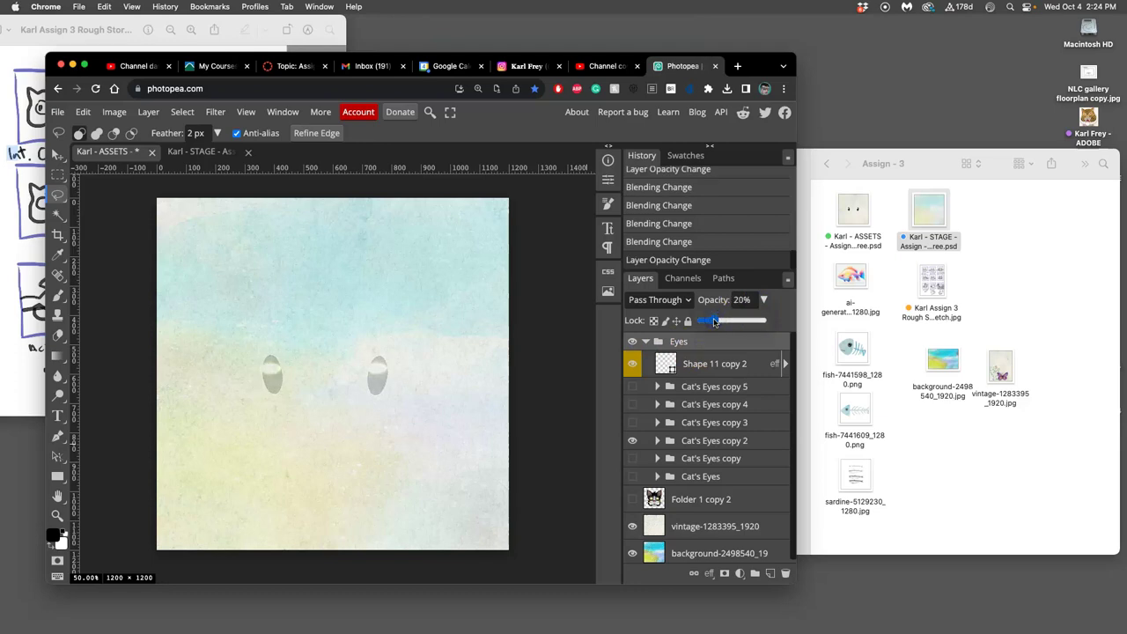
pyautogui.moveTo(713, 321)
pyautogui.mouseDown()
pyautogui.moveTo(714, 350)
pyautogui.moveTo(718, 322)
pyautogui.mouseUp()
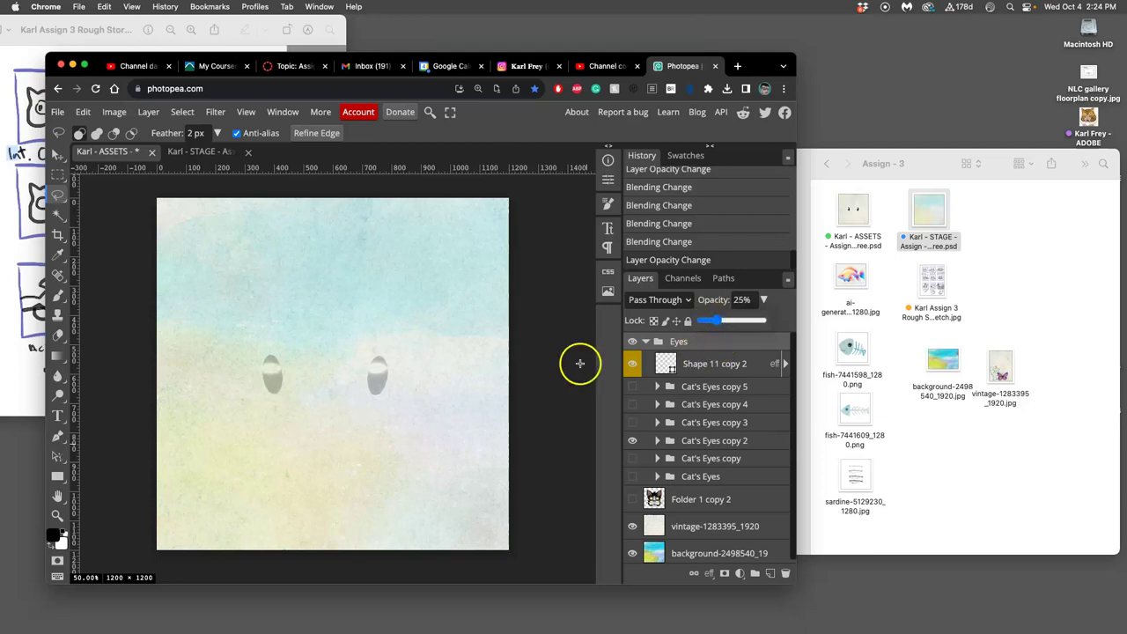
# - Select everything from the Eyes group down to the background-2498540_19 layer and merge it into a new layer, keeping the originals
pyautogui.click(712, 344)
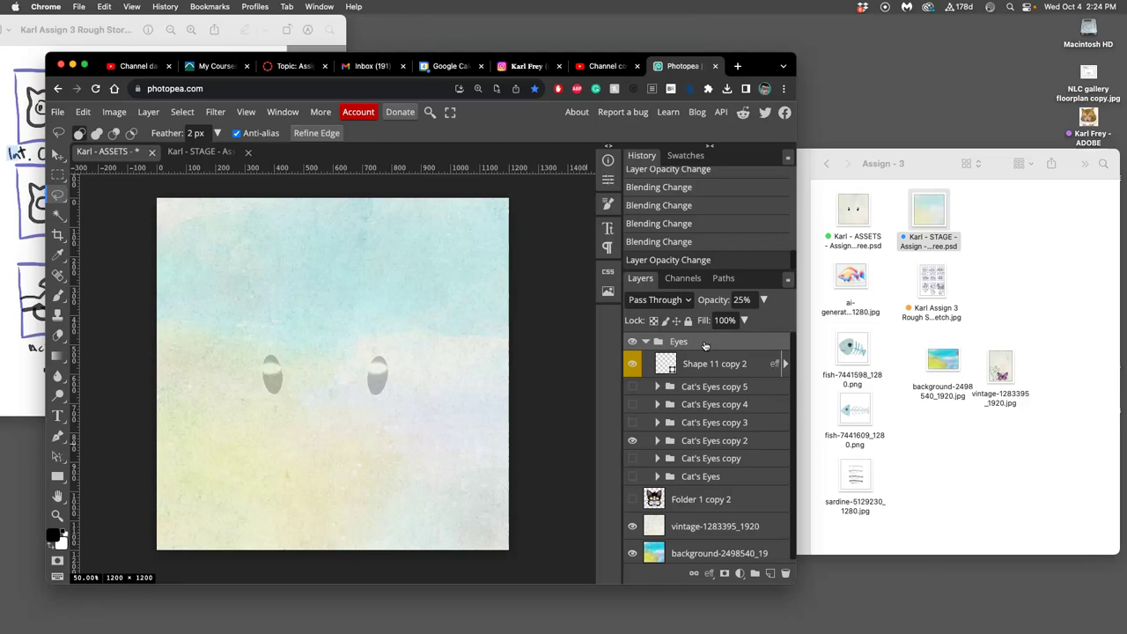
pyautogui.click(726, 443)
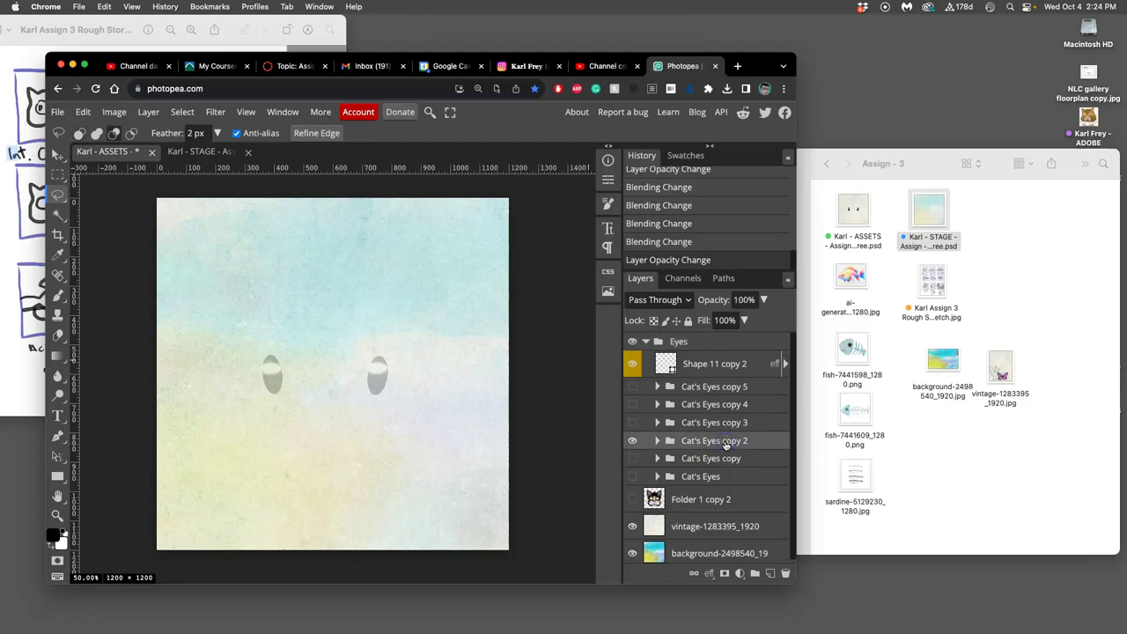
pyautogui.click(720, 348)
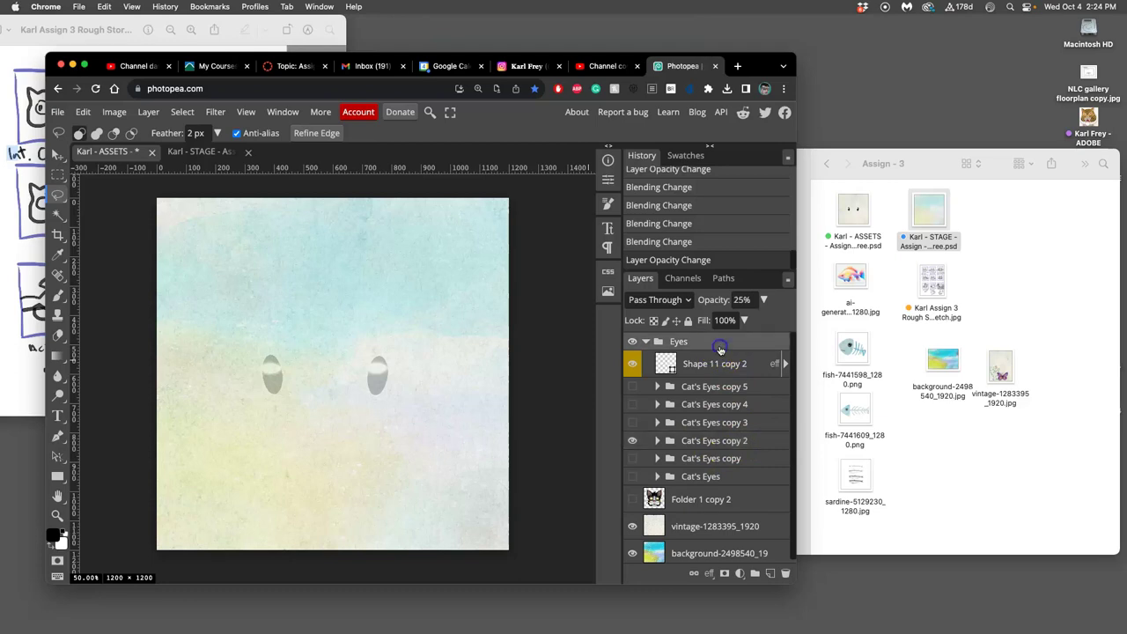
pyautogui.click(755, 443)
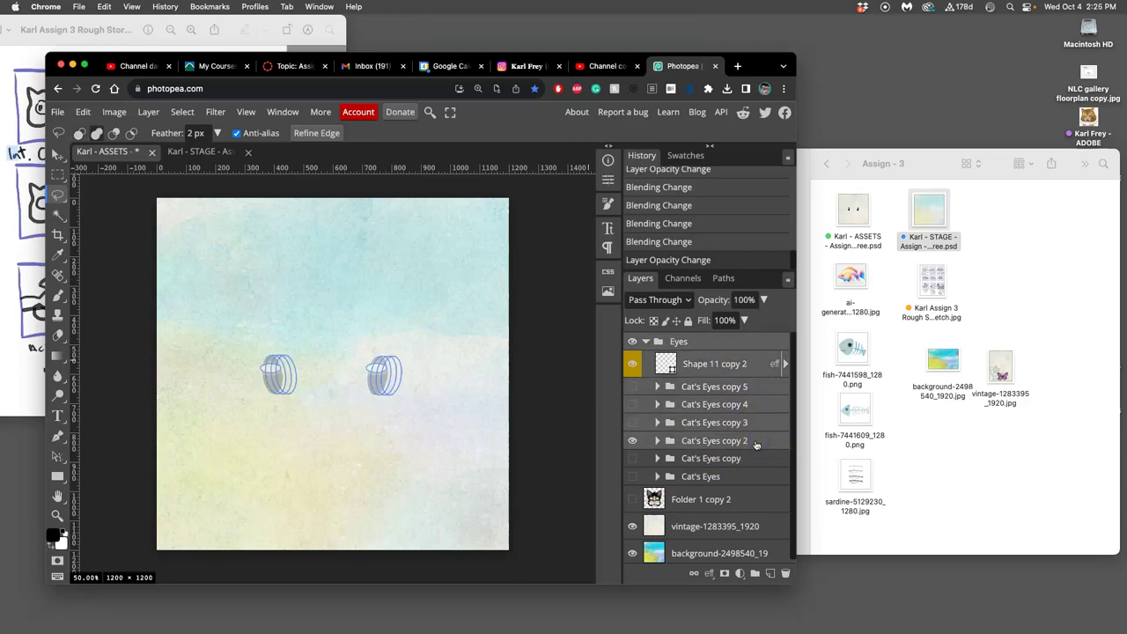
pyautogui.click(756, 523)
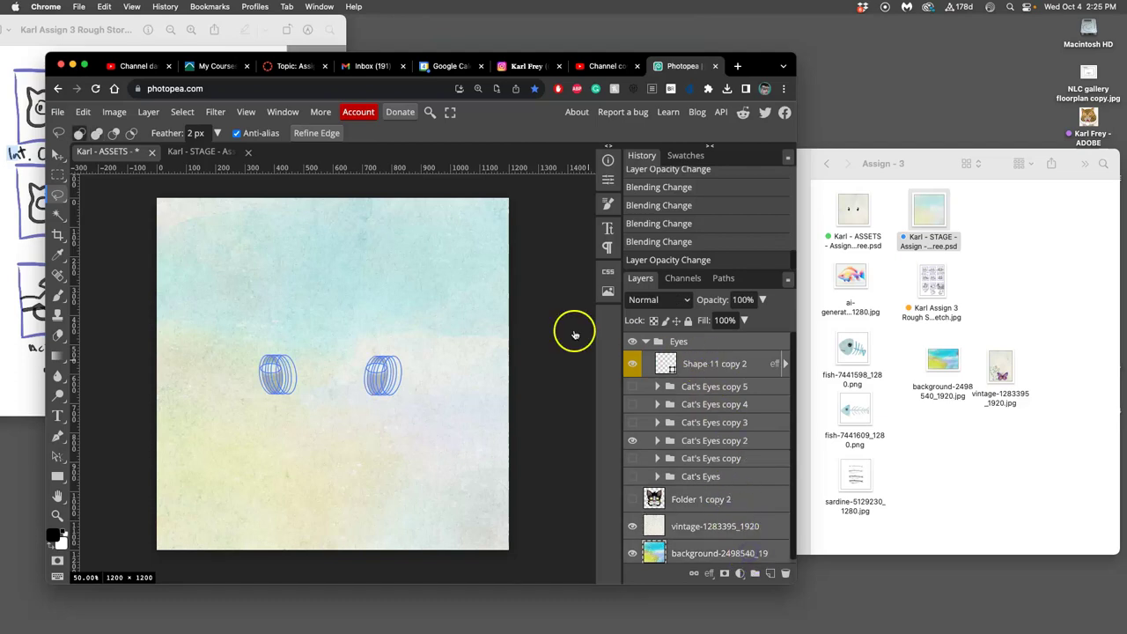
pyautogui.click(148, 112)
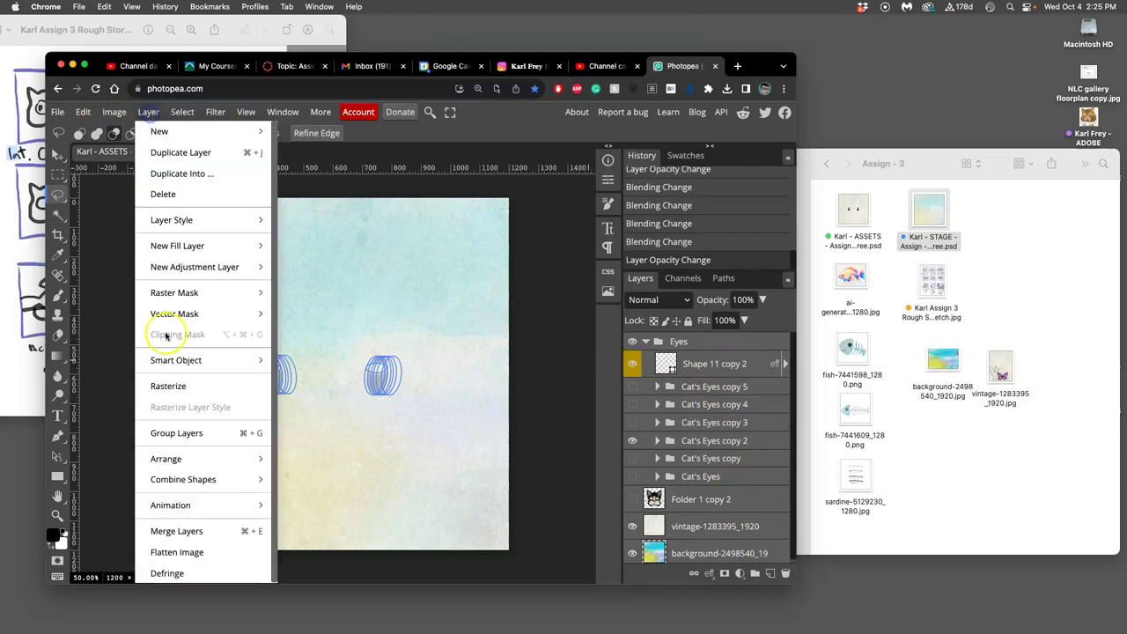
pyautogui.click(176, 531)
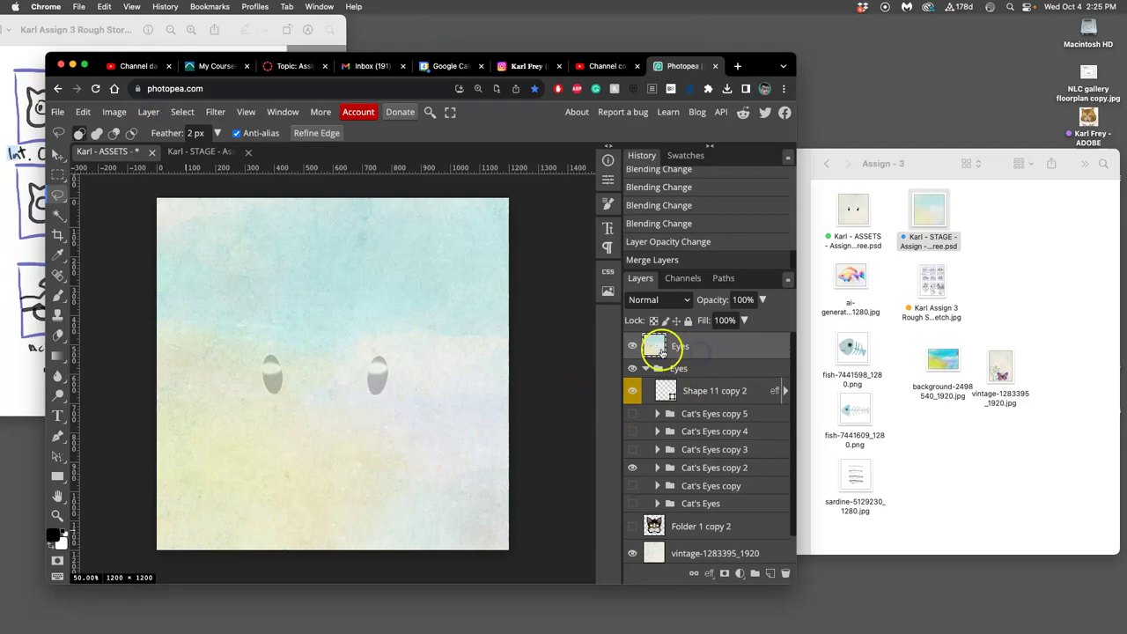
# - Copy the merged Eyes layer into STAGE as a new layer, allowing clipboard access, and toggle its visibility to check the faded eyes
pyautogui.click(695, 349)
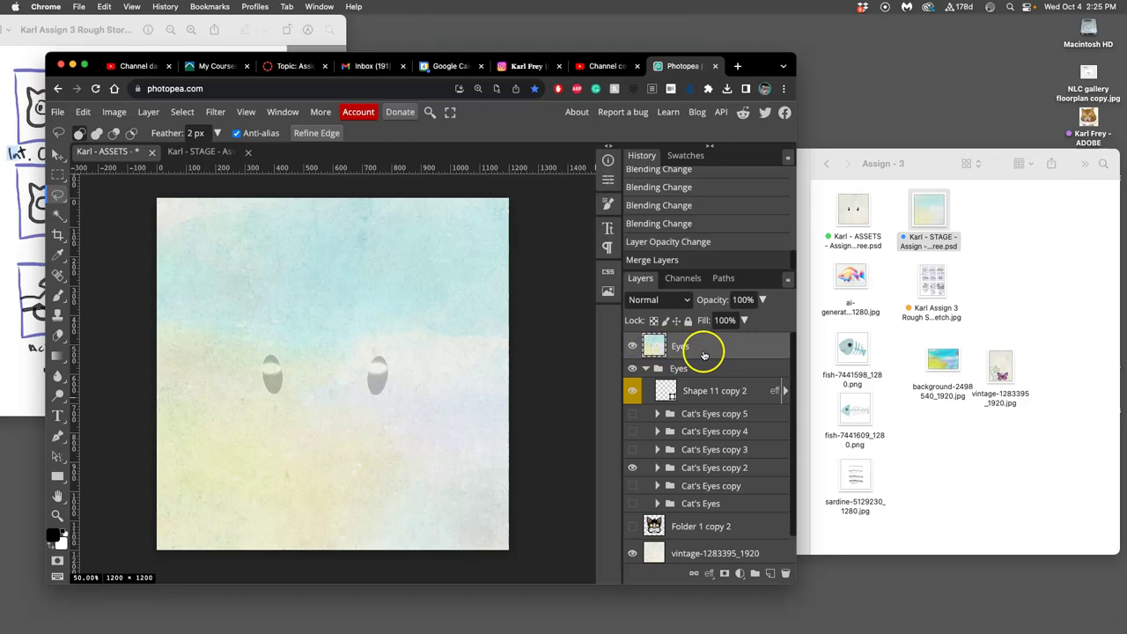
pyautogui.press('super+a')
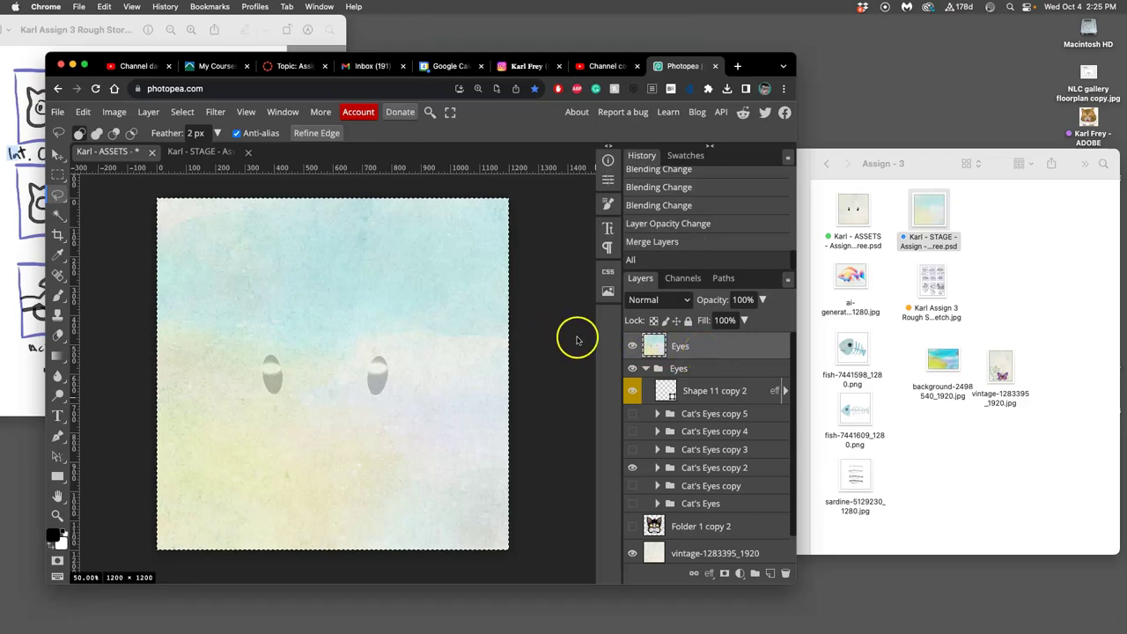
pyautogui.click(199, 154)
pyautogui.press('super+v')
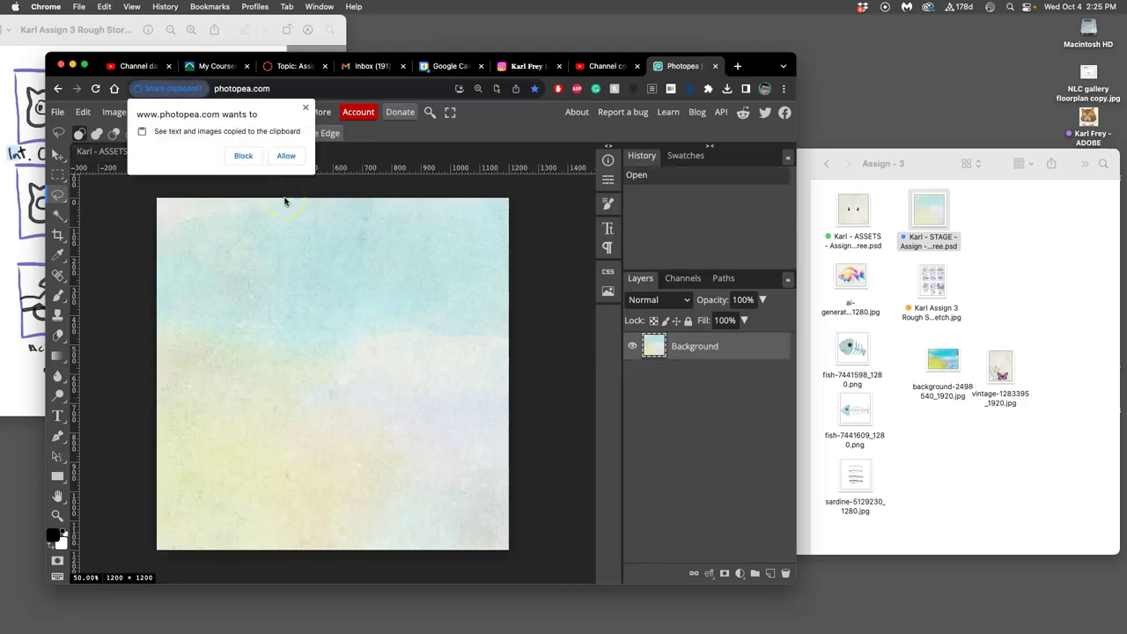
pyautogui.click(287, 156)
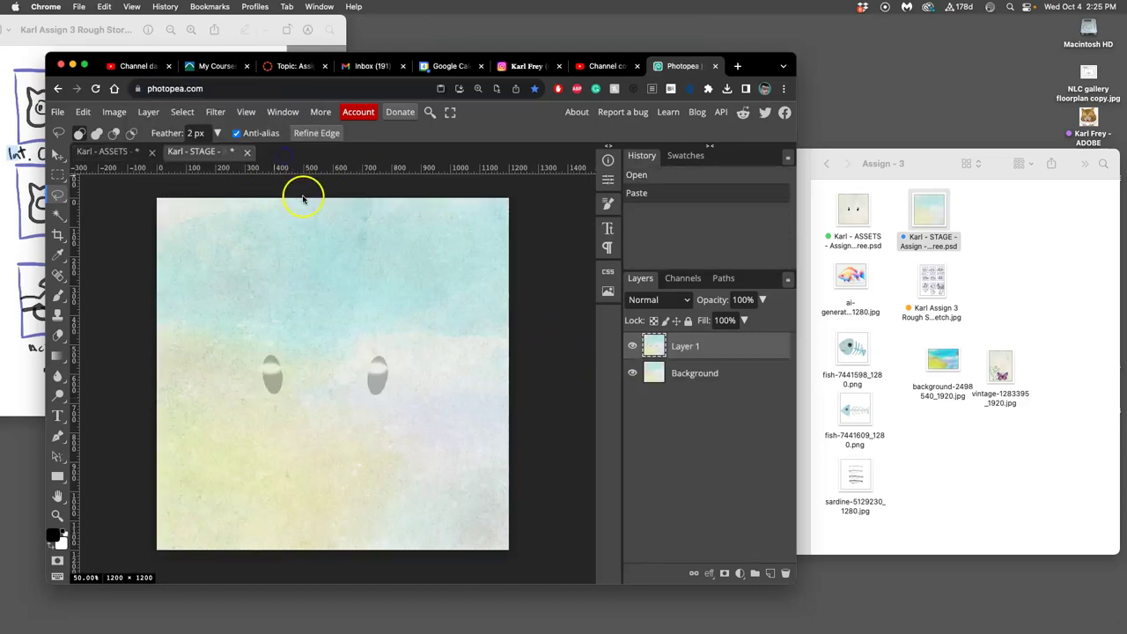
pyautogui.click(632, 346)
pyautogui.click(631, 346)
pyautogui.click(632, 346)
pyautogui.click(631, 348)
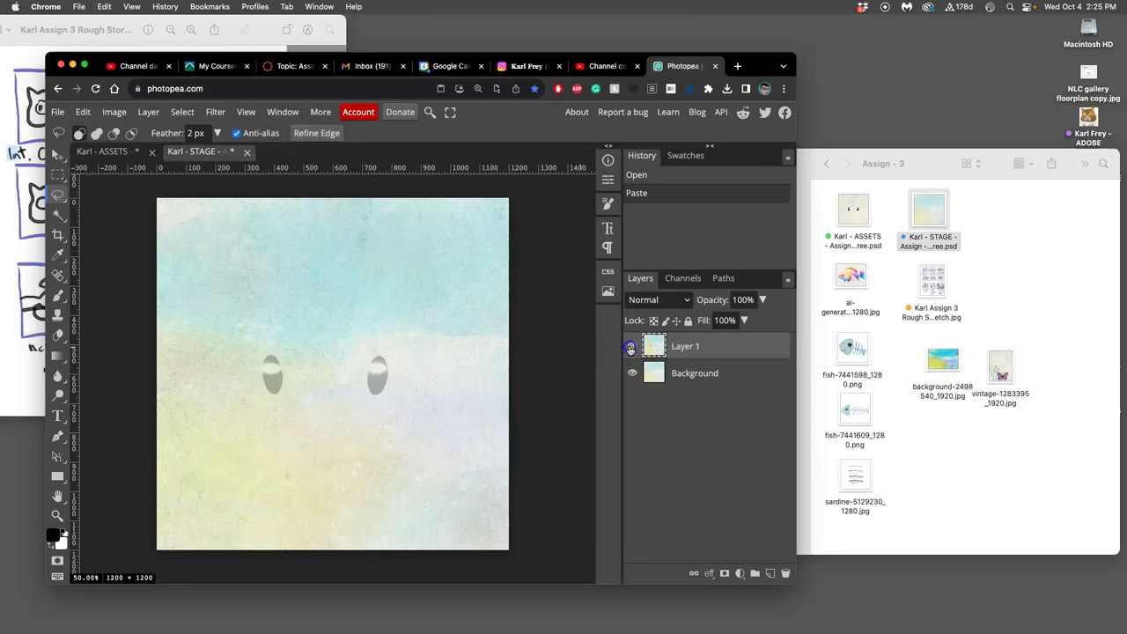
# - Delete the merged Eyes layer from the ASSETS document and clear the selection
pyautogui.click(126, 153)
pyautogui.click(740, 349)
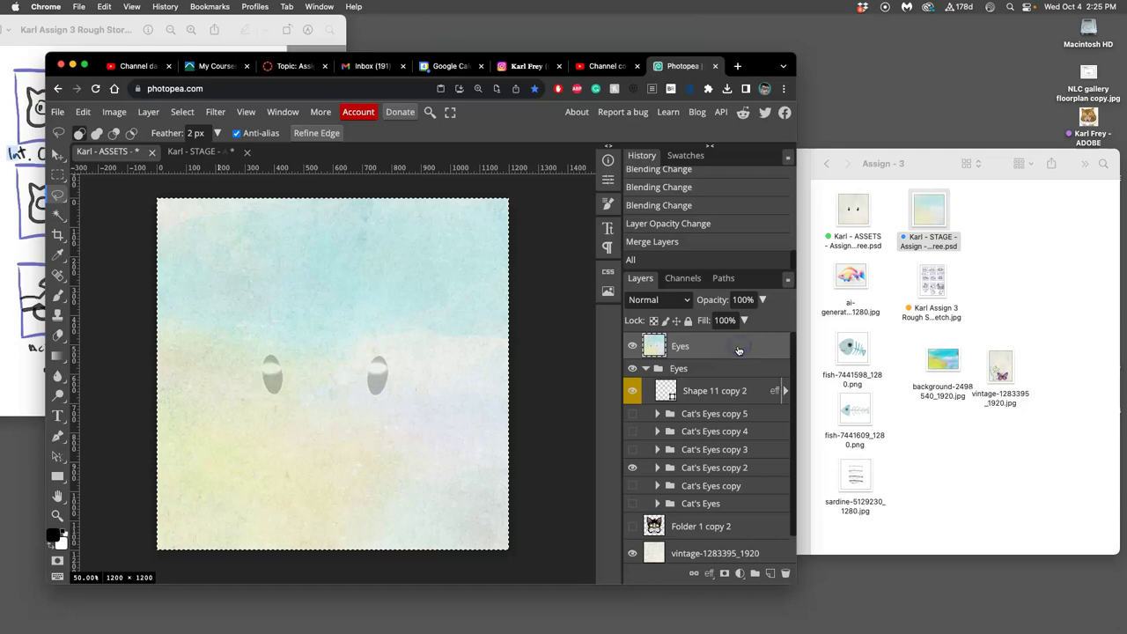
pyautogui.press('Delete')
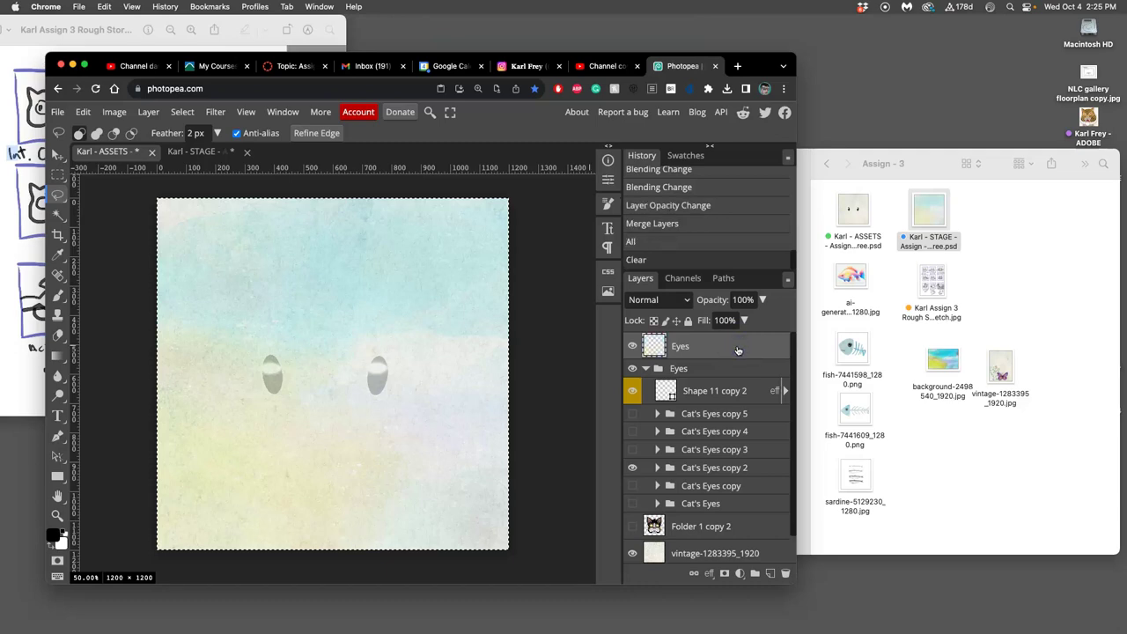
pyautogui.press('super+d')
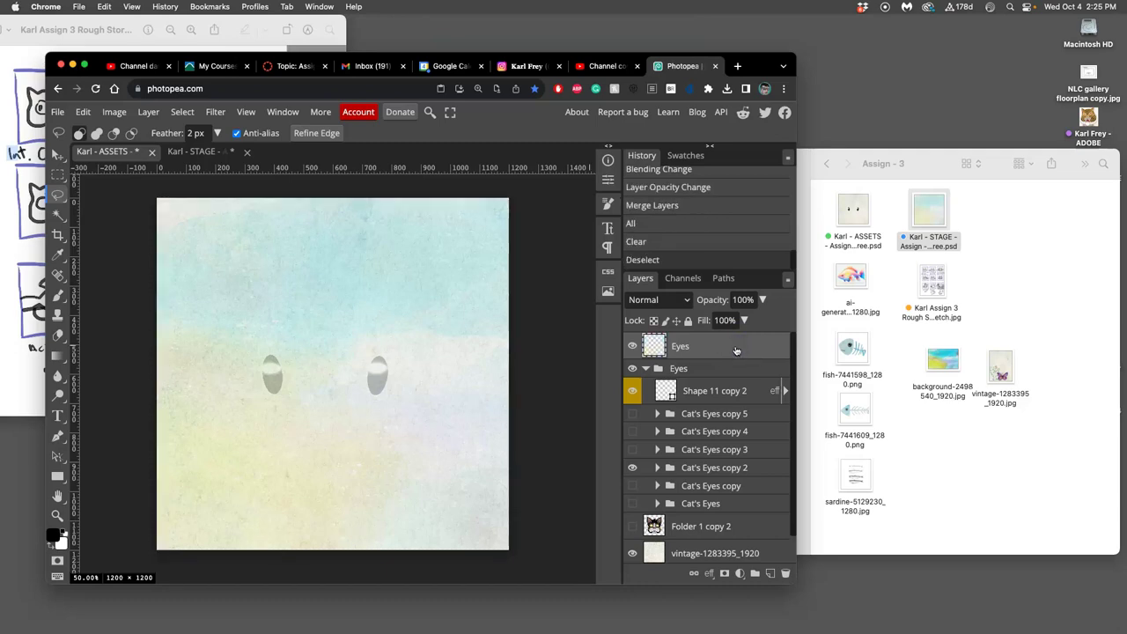
pyautogui.press('Delete')
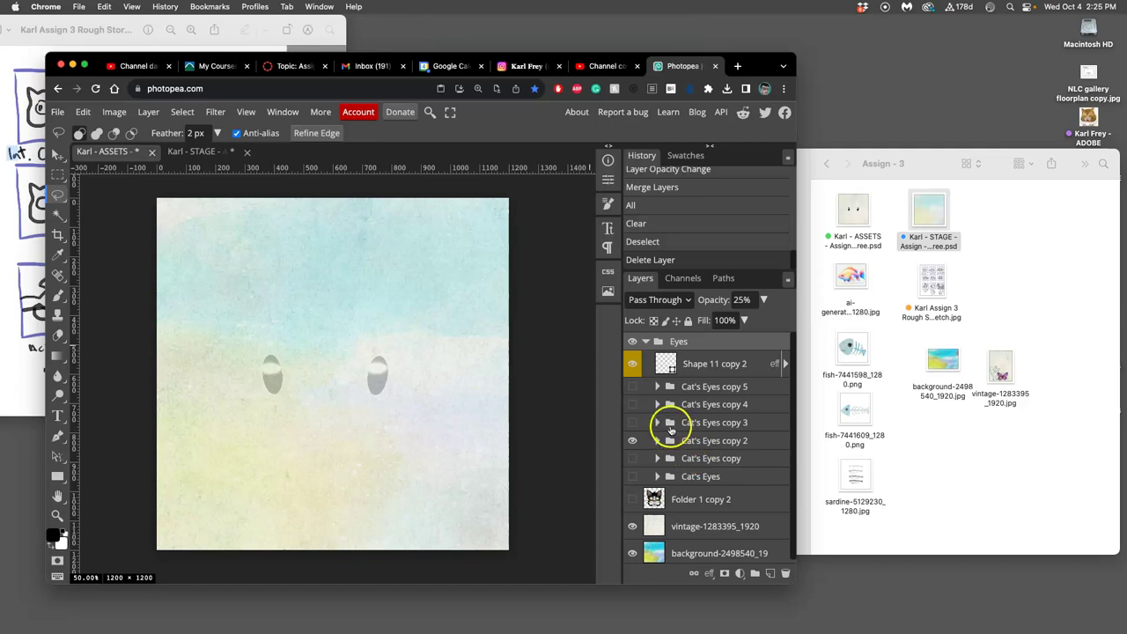
# - Set the opacity of the Eyes group in ASSETS to 49%
pyautogui.click(764, 299)
pyautogui.moveTo(716, 321); pyautogui.dragTo(727, 321)
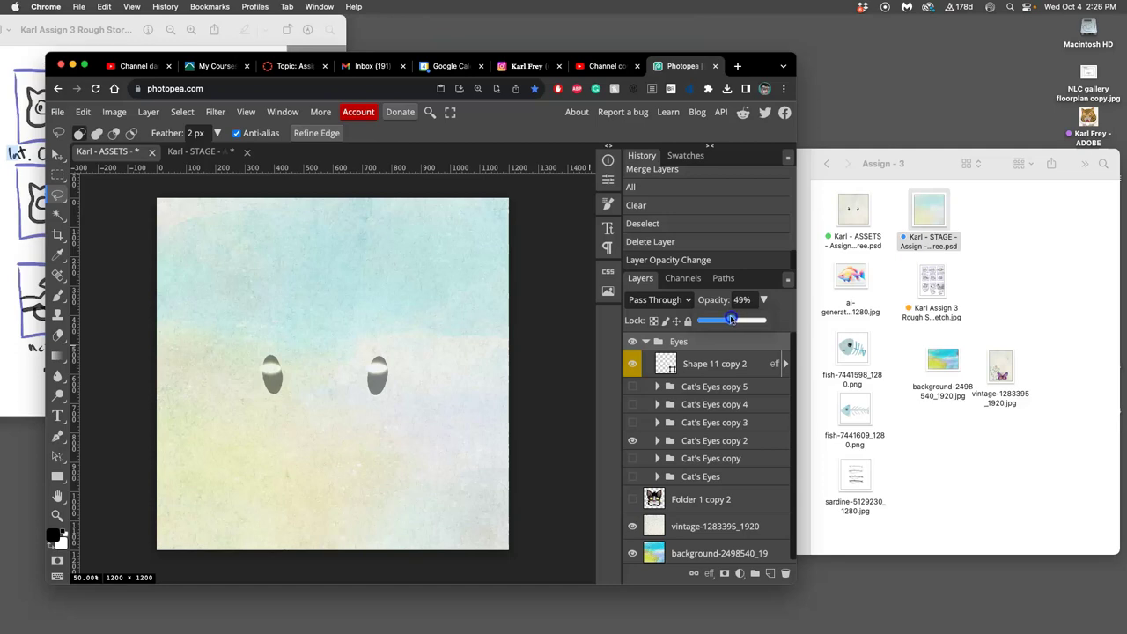
pyautogui.moveTo(731, 320); pyautogui.dragTo(738, 346)
# - Flatten the ASSETS image and paste a full copy of it into STAGE above Layer 1, ending back in ASSETS
pyautogui.click(148, 111)
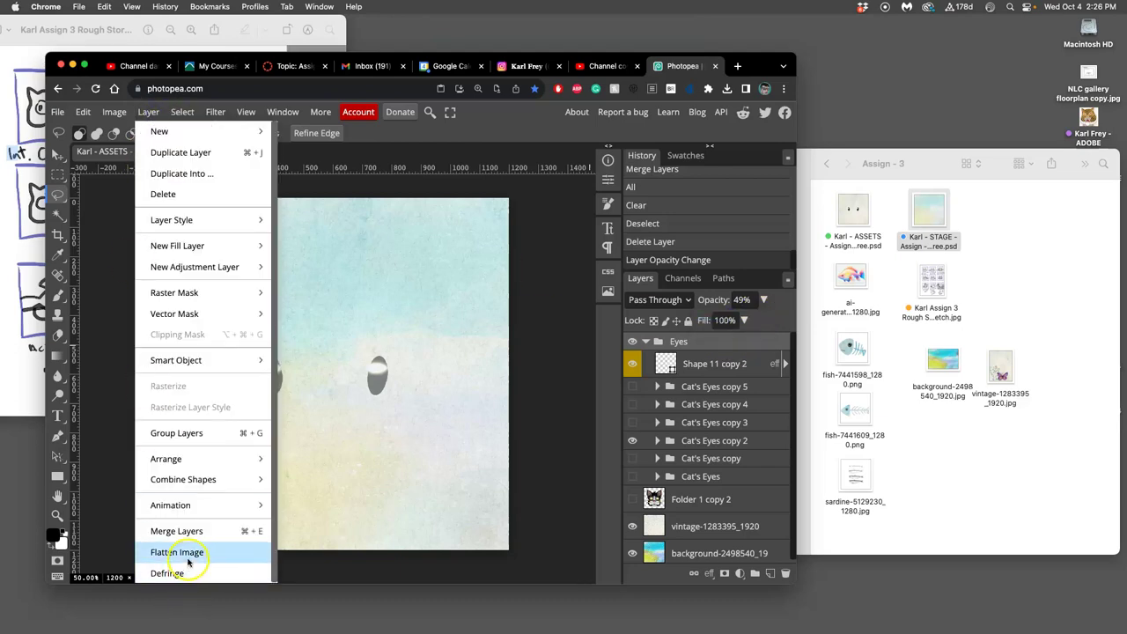
pyautogui.click(187, 557)
pyautogui.press('super+a')
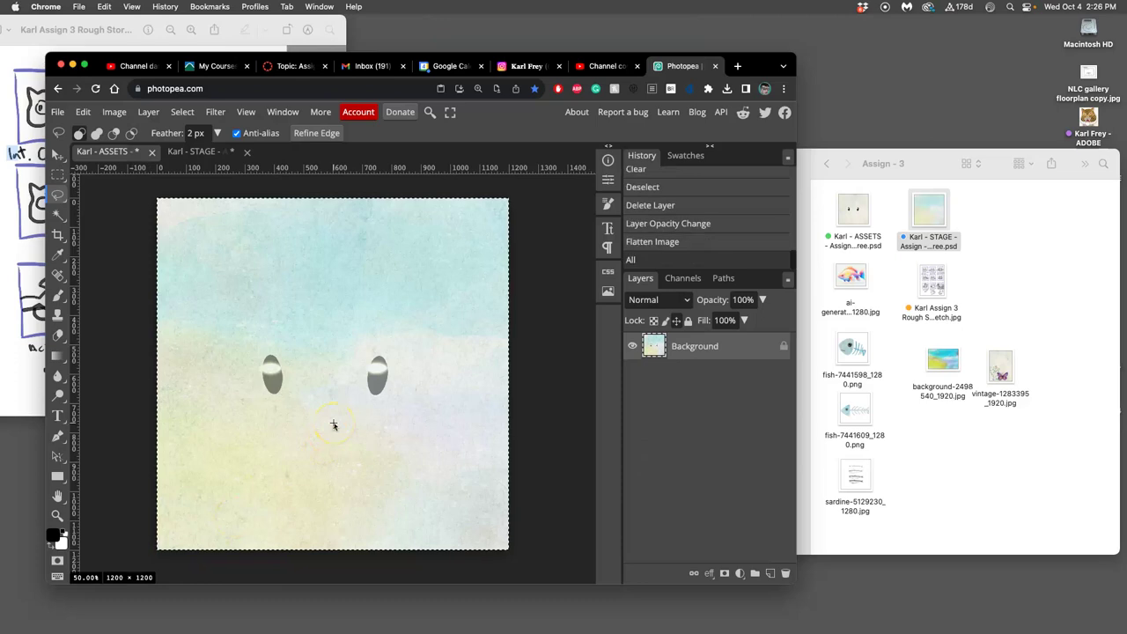
pyautogui.click(194, 152)
pyautogui.press('super+v')
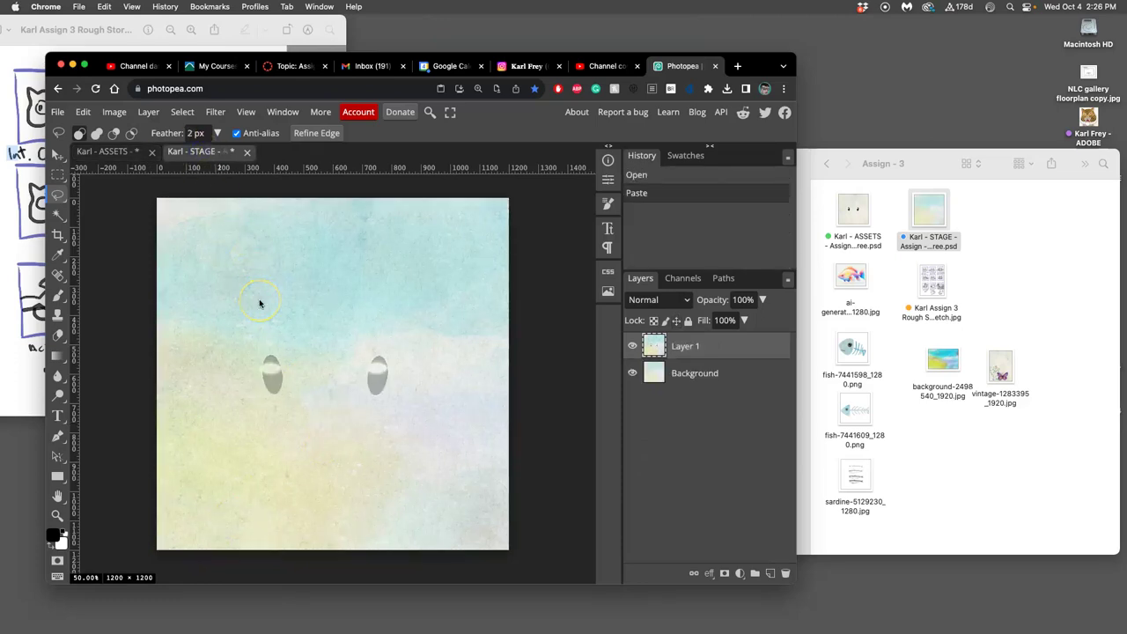
pyautogui.press('super+v')
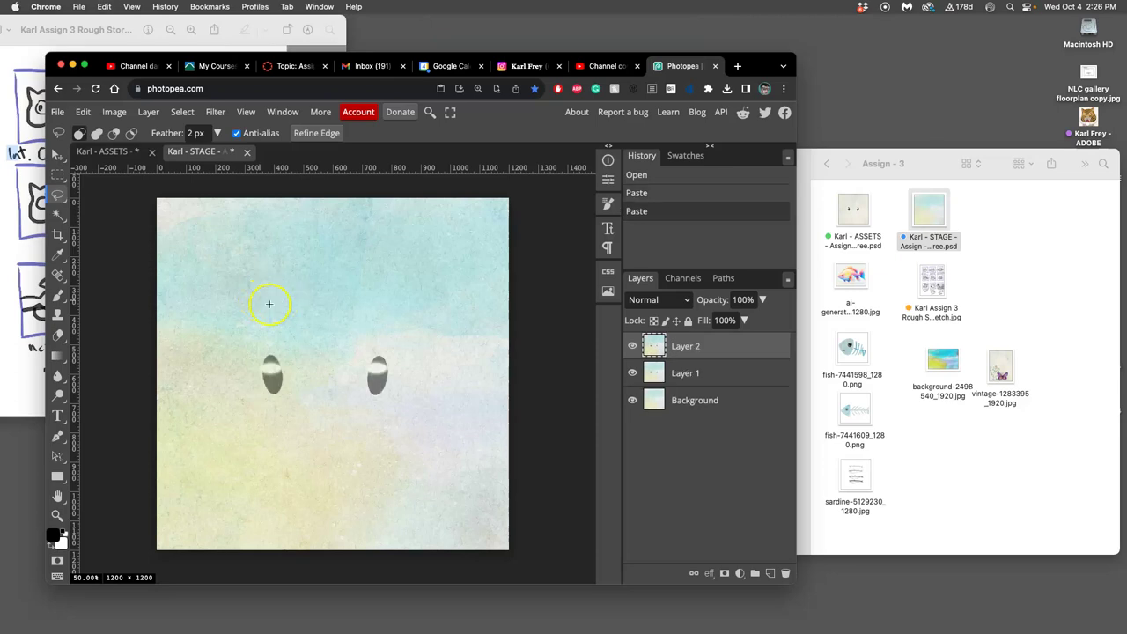
pyautogui.click(105, 152)
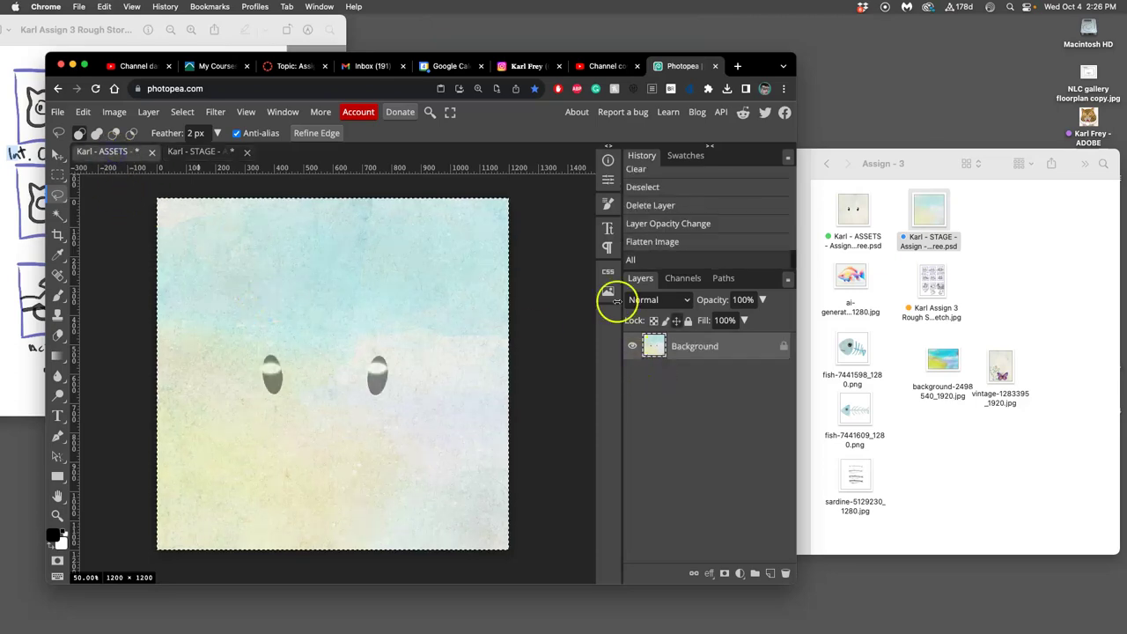
# - Revert the ASSETS document to its layered state before the flattening, and save both ASSETS and STAGE
pyautogui.click(653, 226)
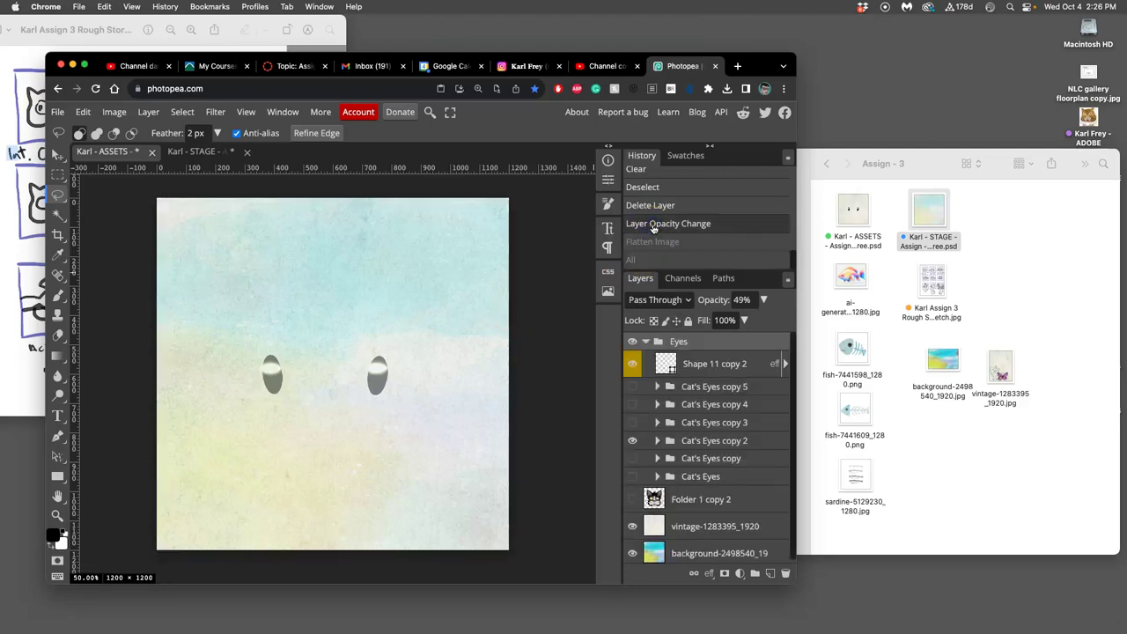
pyautogui.click(652, 238)
pyautogui.click(58, 112)
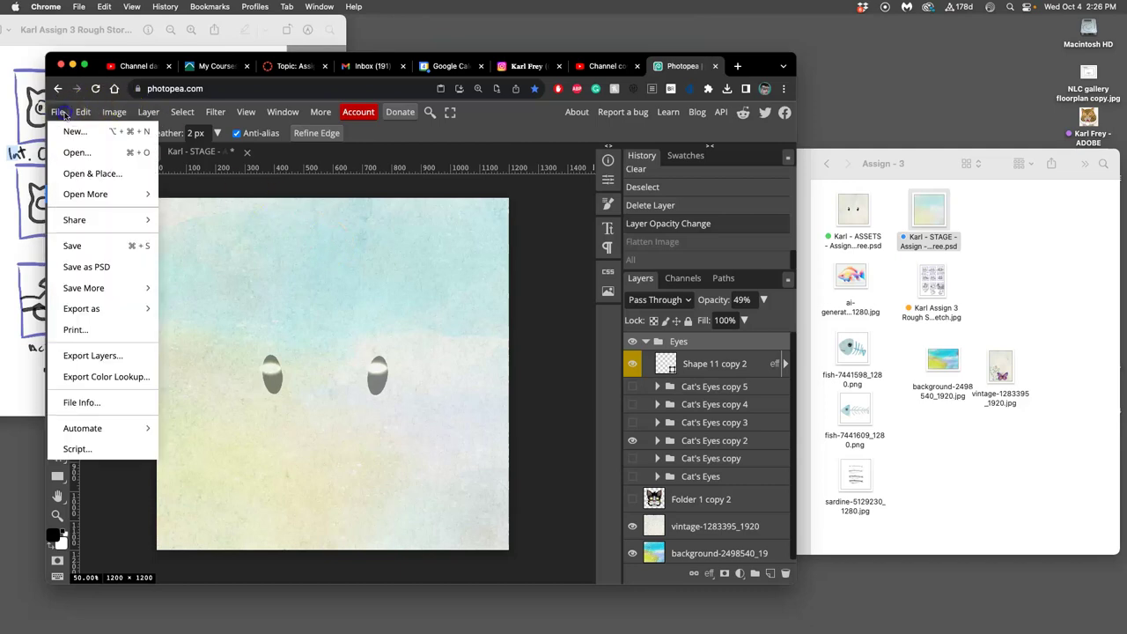
pyautogui.click(85, 238)
pyautogui.click(213, 152)
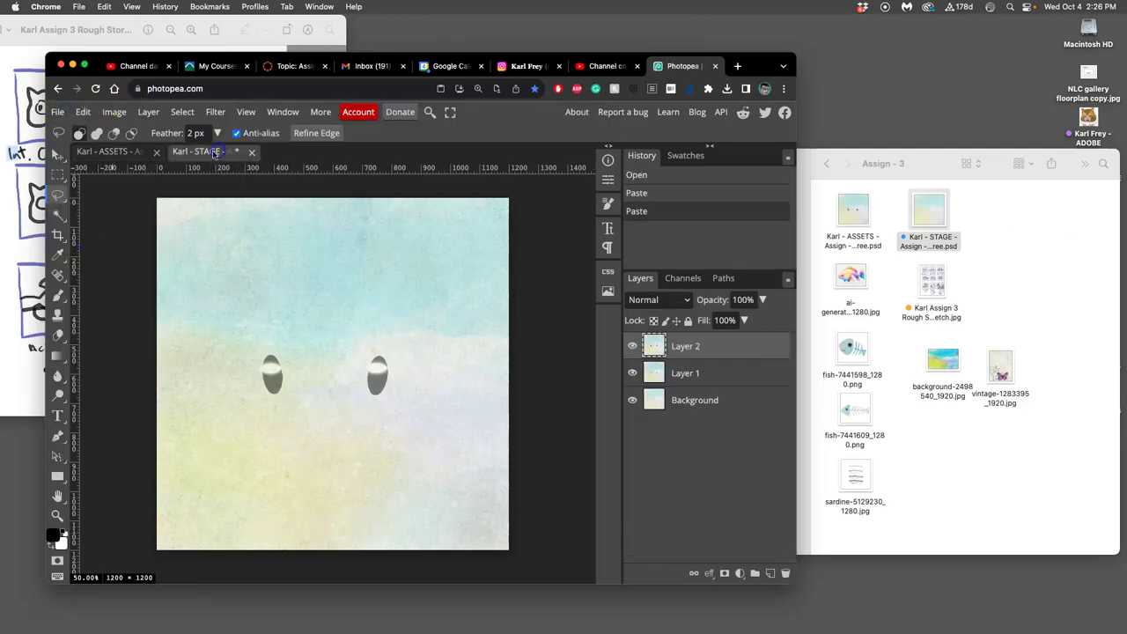
pyautogui.click(57, 112)
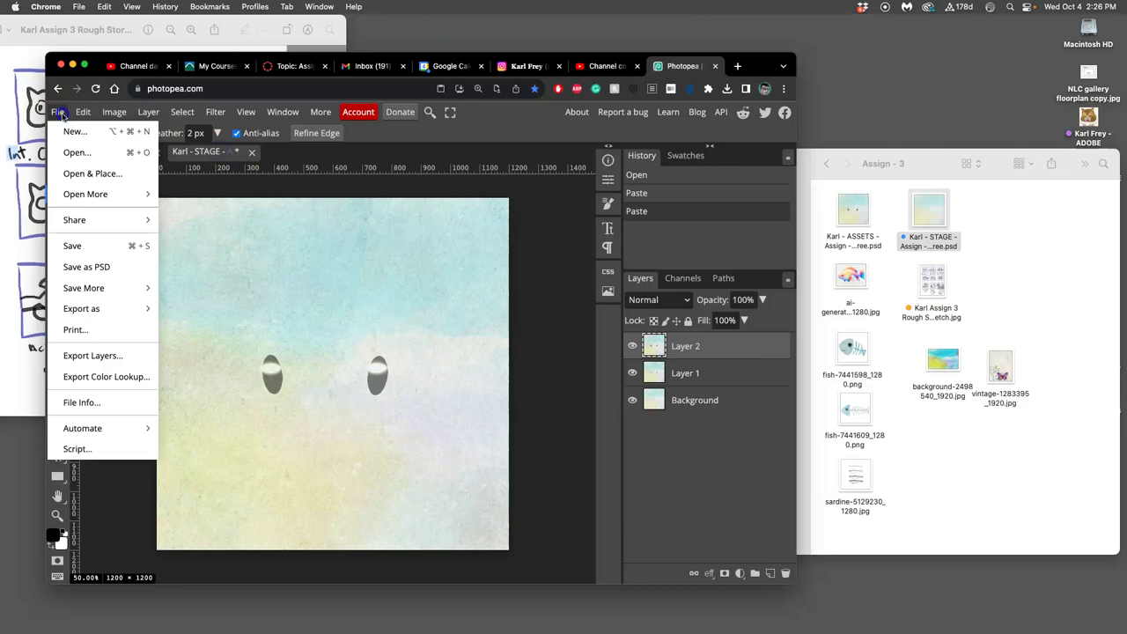
pyautogui.click(85, 250)
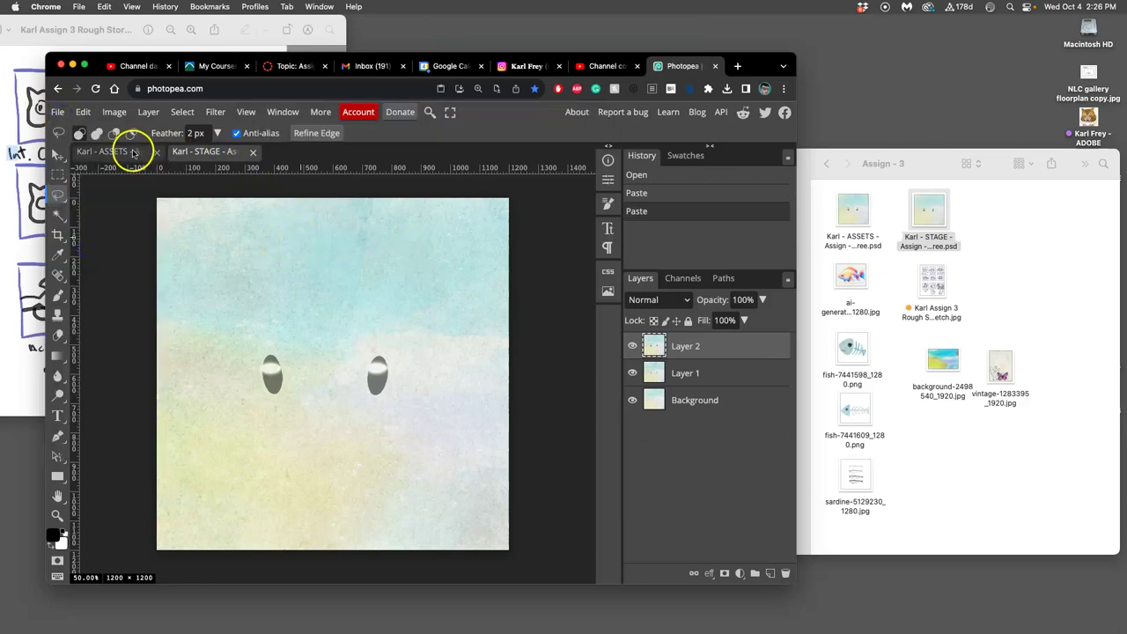
# - Toggle the visibility of Layer 2 and Layer 1 in STAGE to preview the eyes fading in
pyautogui.click(633, 347)
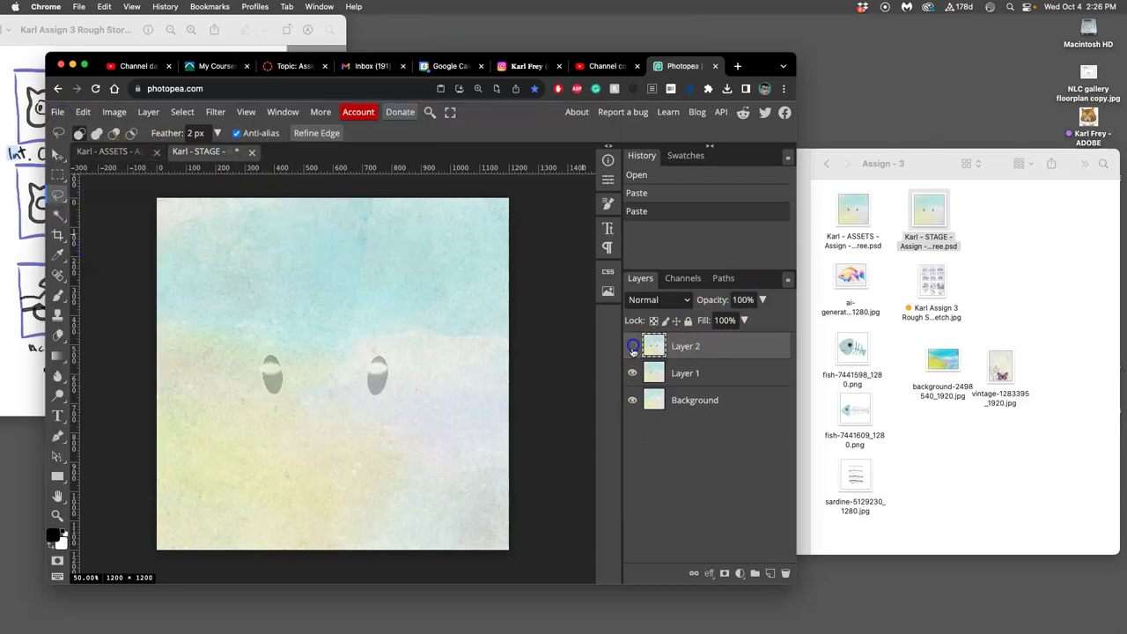
pyautogui.click(632, 347)
pyautogui.click(632, 347)
pyautogui.click(632, 374)
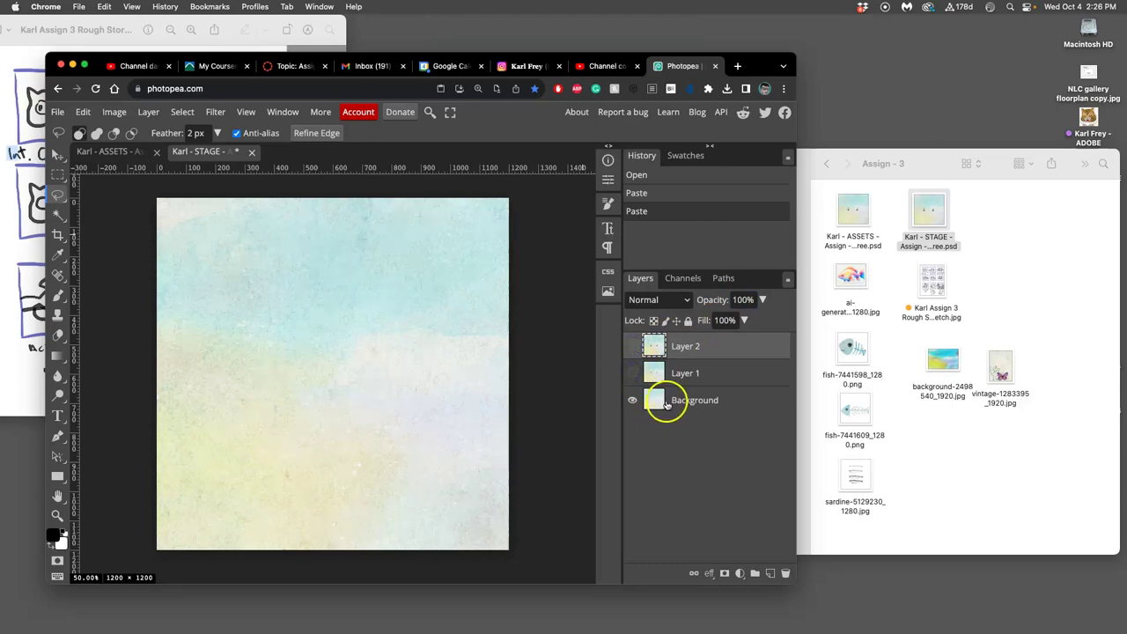
pyautogui.click(632, 374)
pyautogui.click(632, 349)
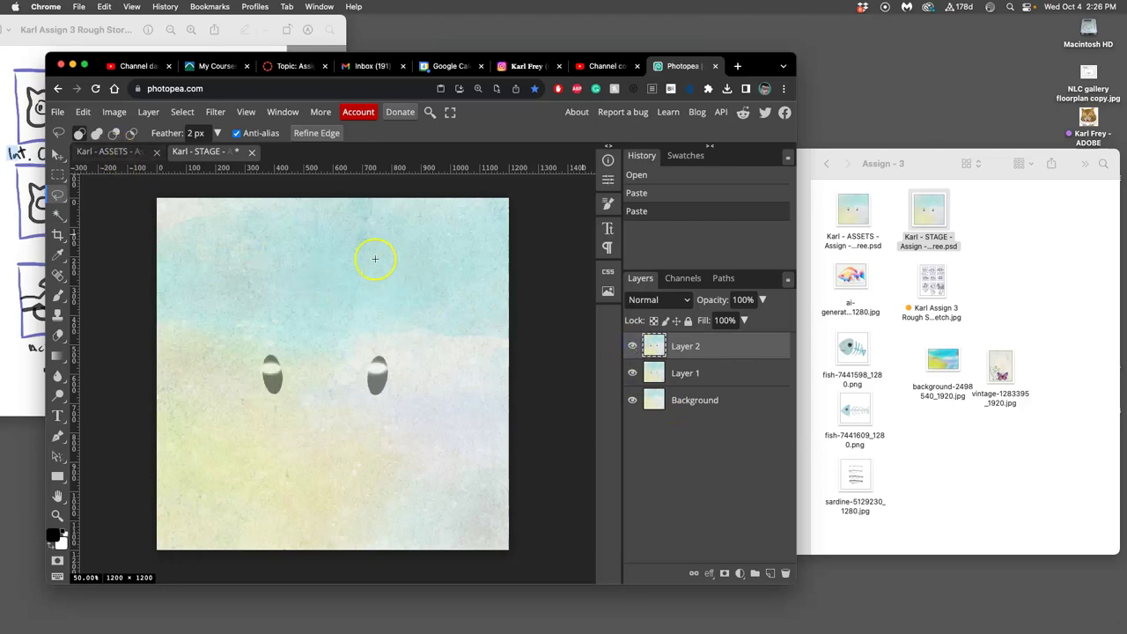
# - Set the opacity of the Eyes group in ASSETS to 75%
pyautogui.click(130, 153)
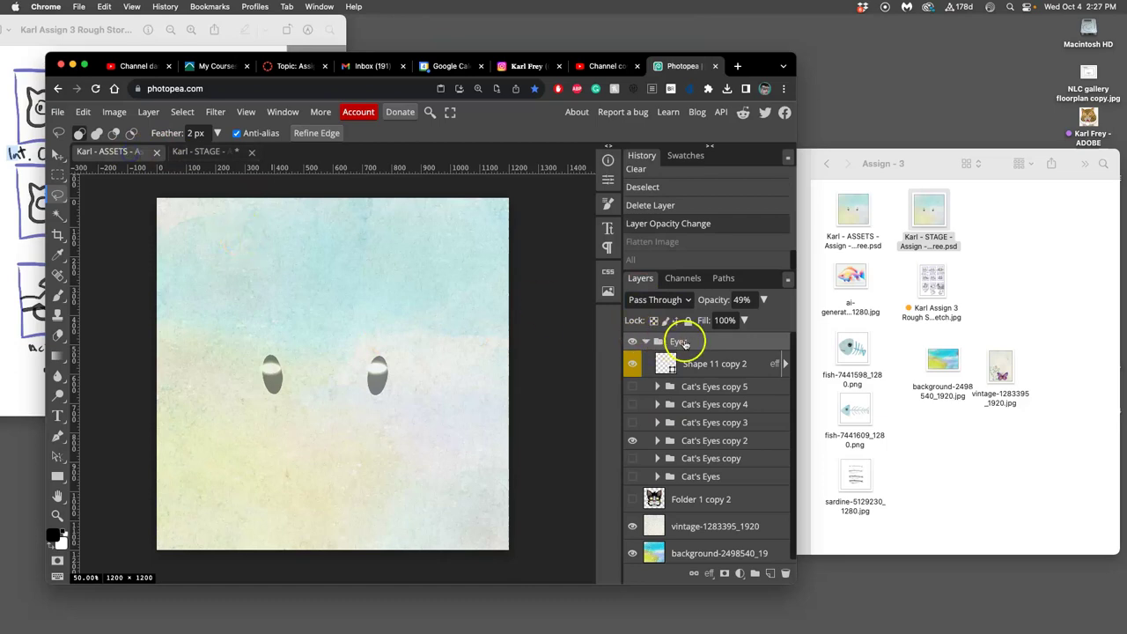
pyautogui.click(764, 301)
pyautogui.moveTo(731, 320); pyautogui.dragTo(747, 320)
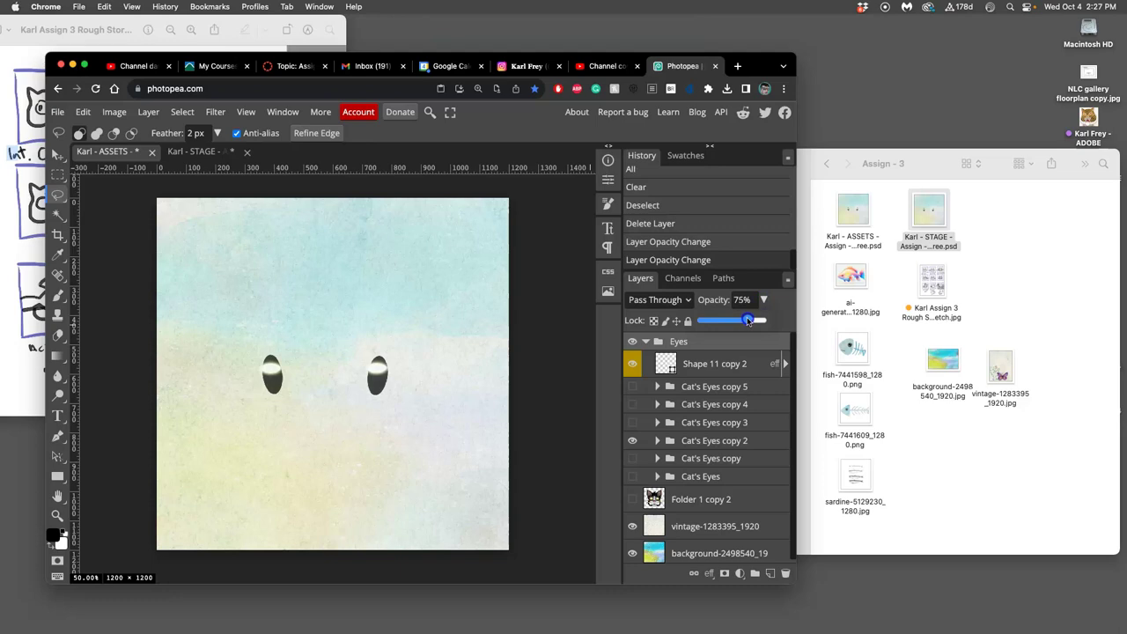
# - Flatten the ASSETS image, then select and copy the entire canvas
pyautogui.click(148, 112)
pyautogui.click(212, 557)
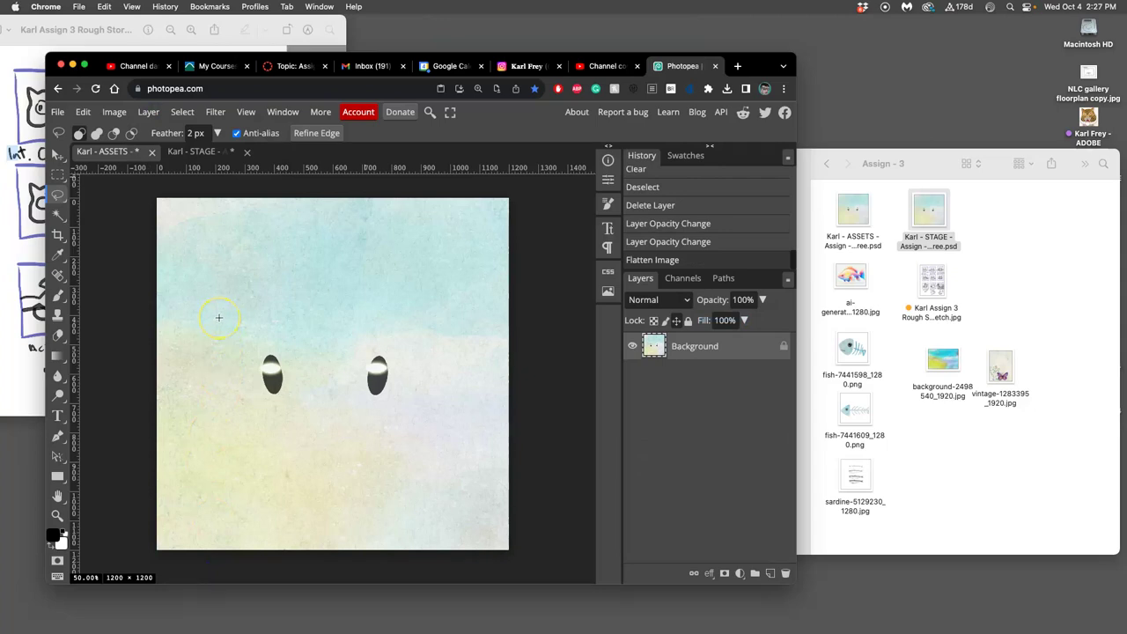
pyautogui.click(184, 113)
pyautogui.click(246, 134)
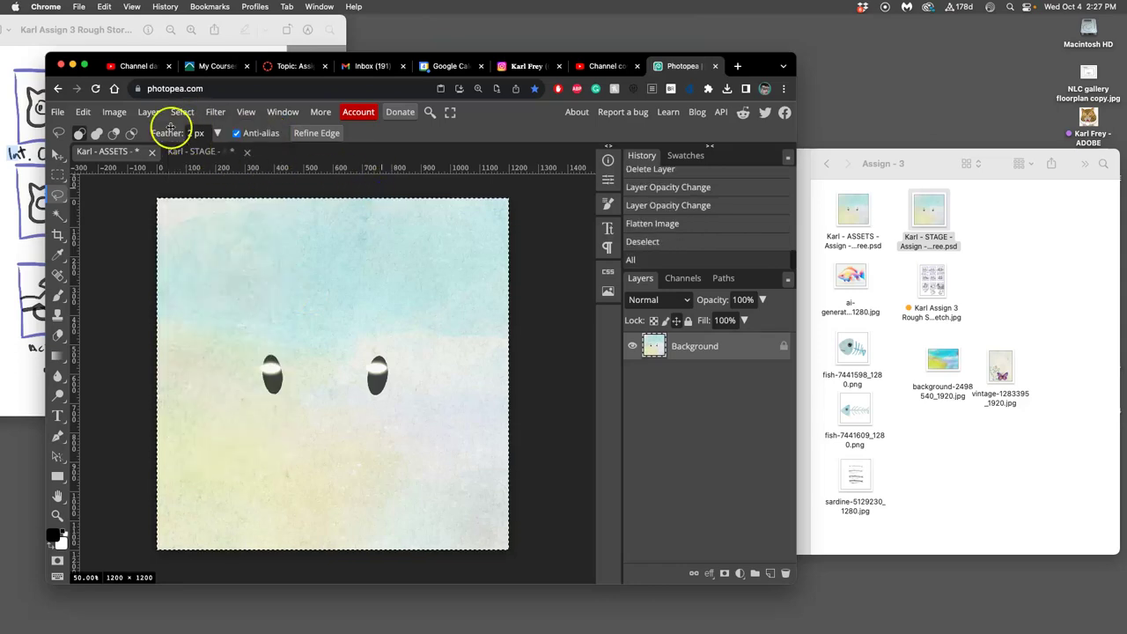
pyautogui.click(82, 112)
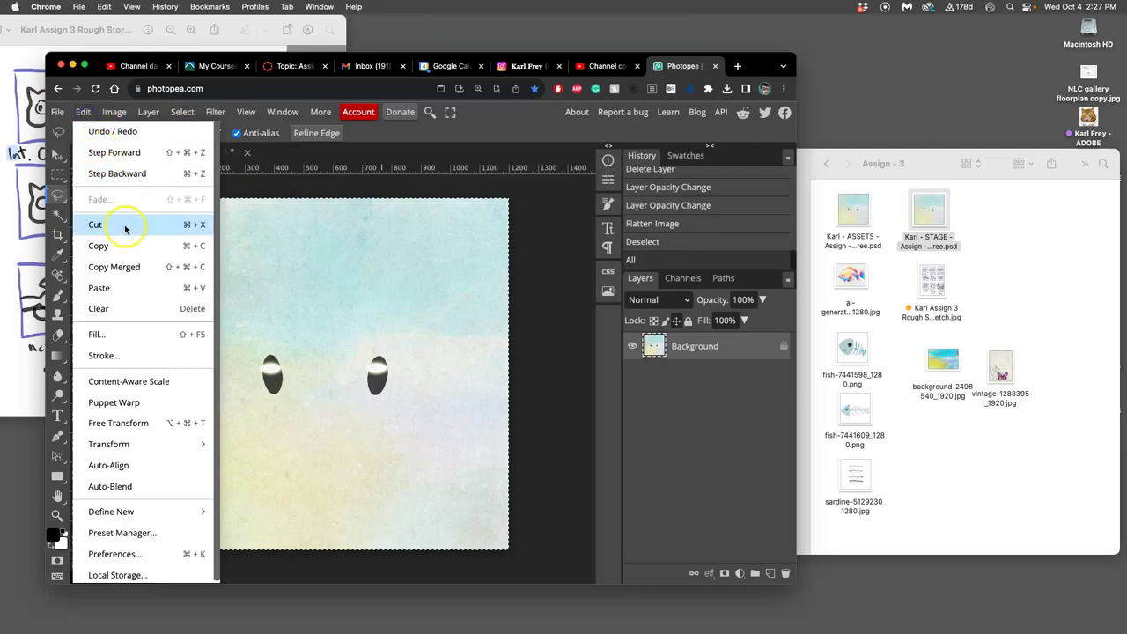
pyautogui.click(203, 244)
pyautogui.click(99, 110)
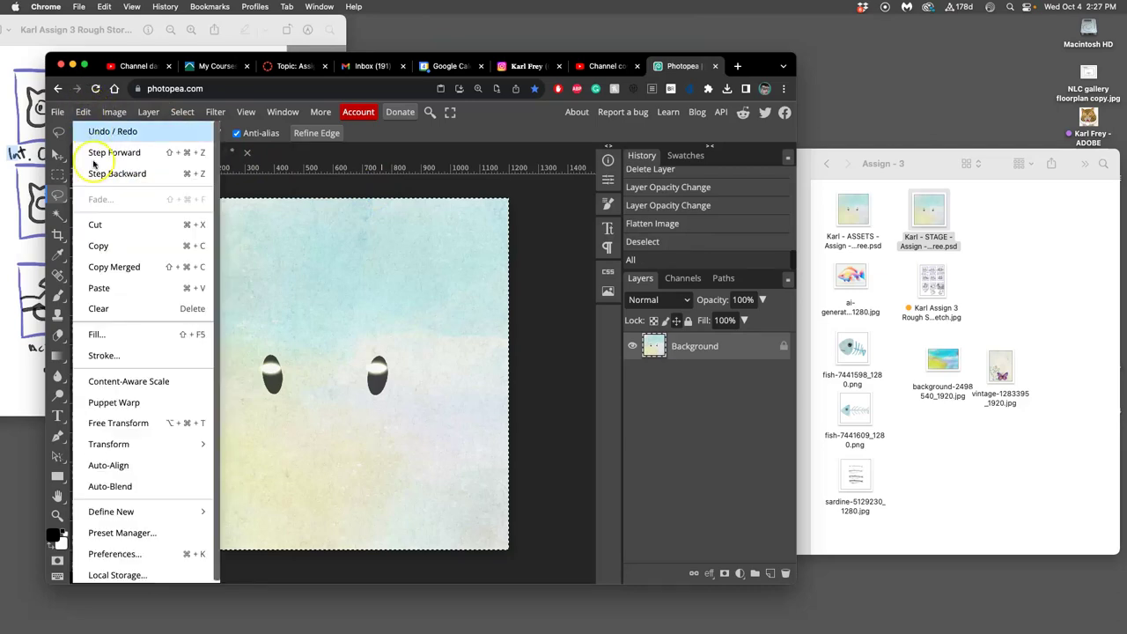
pyautogui.click(558, 269)
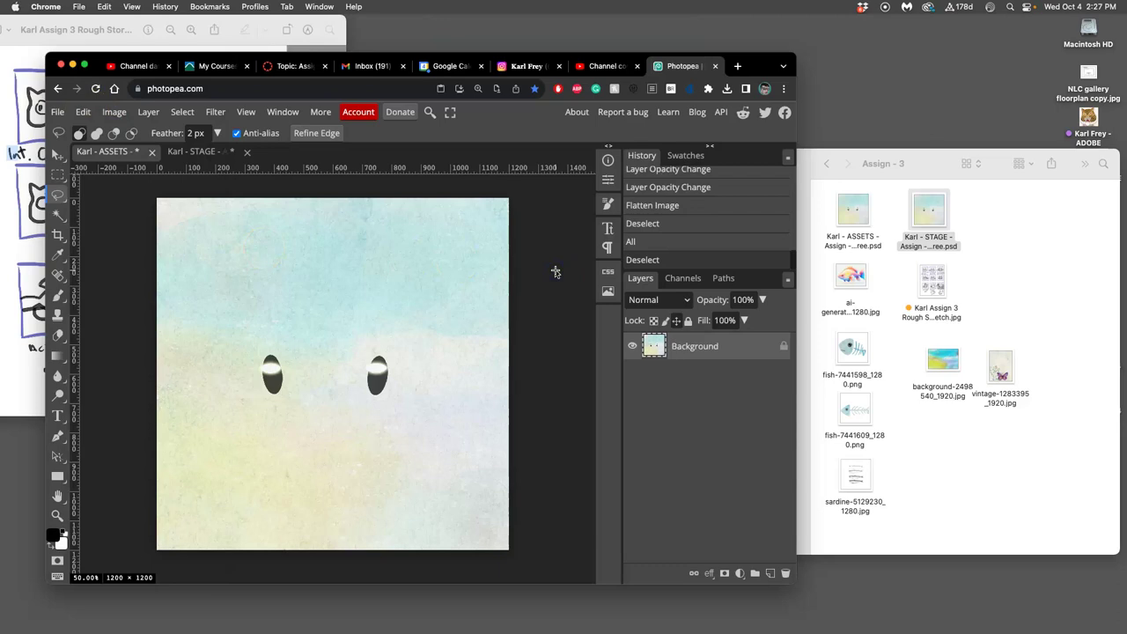
pyautogui.press('super+a')
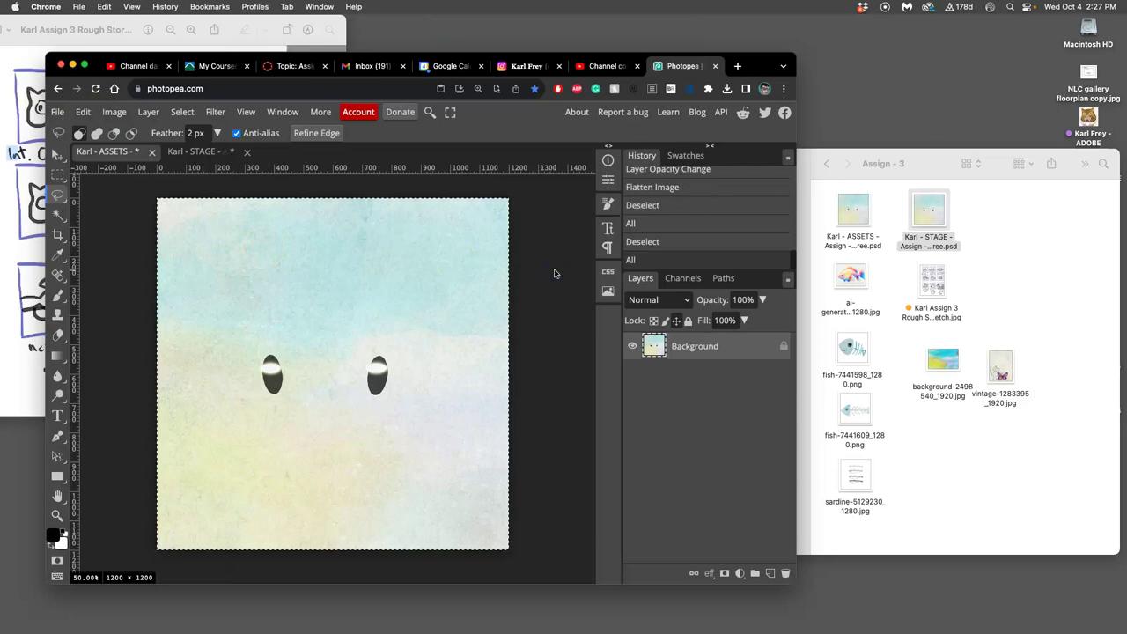
# - Paste the copied frame into STAGE above Layer 2 and save the STAGE document
pyautogui.click(202, 151)
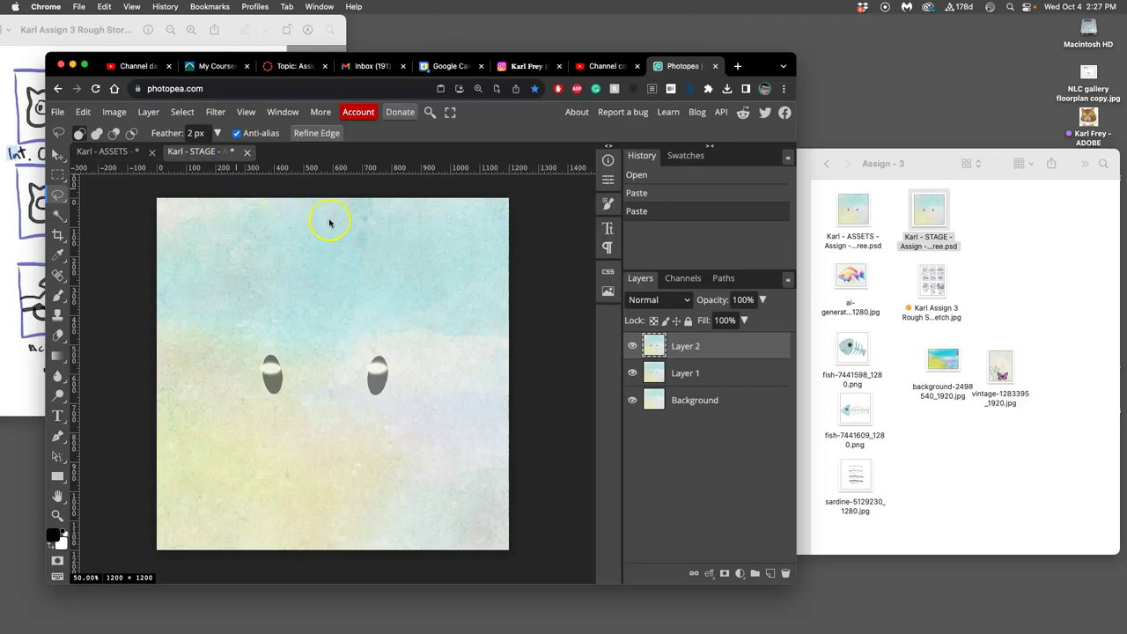
pyautogui.click(83, 112)
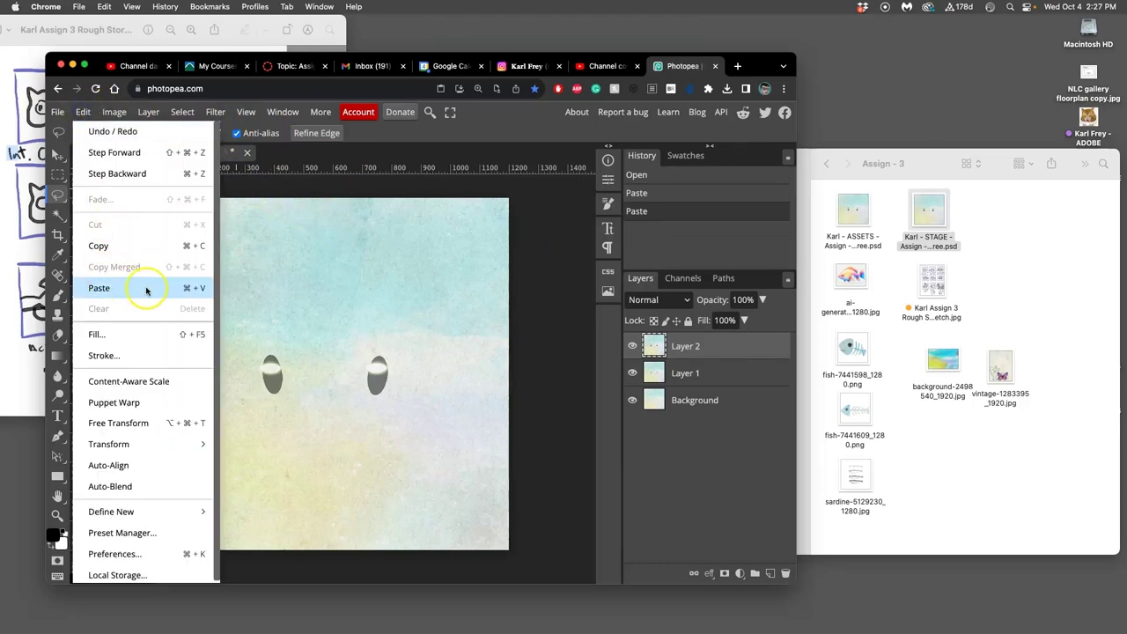
pyautogui.click(560, 244)
pyautogui.press('super+v')
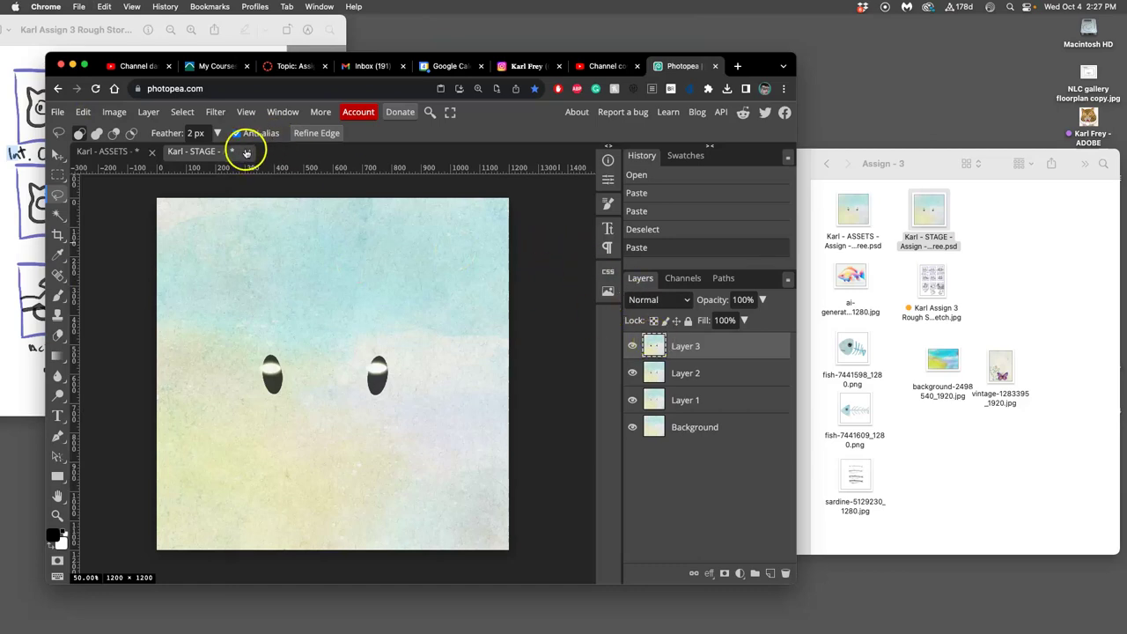
pyautogui.press('super+s')
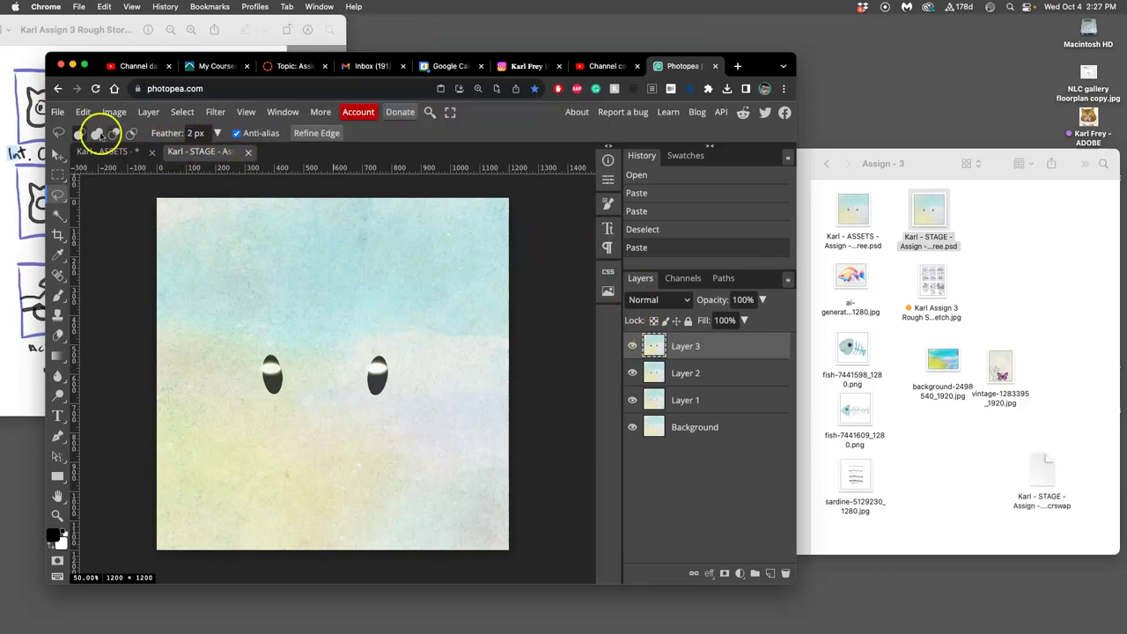
# - Revert ASSETS to its unflattened layers and raise the Eyes group's opacity to 100%
pyautogui.click(103, 152)
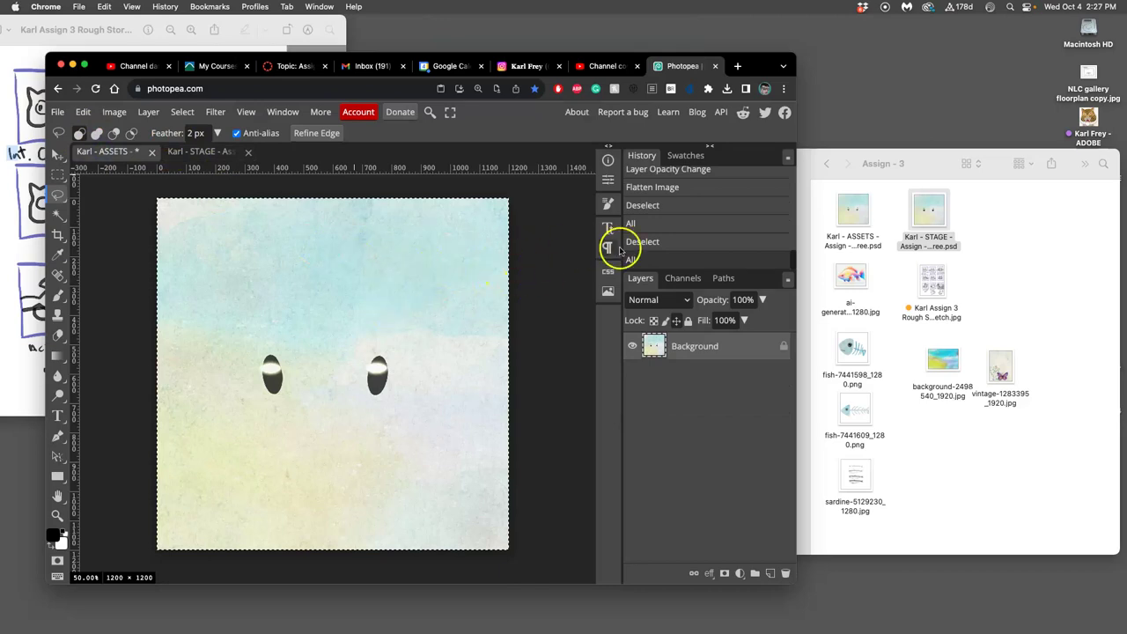
pyautogui.click(657, 169)
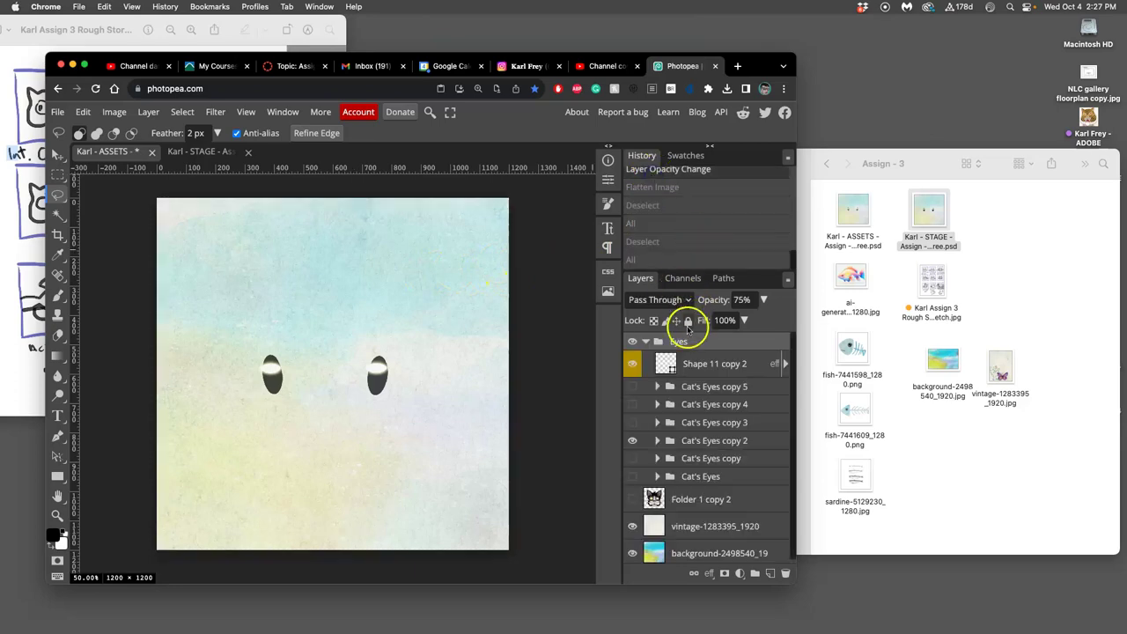
pyautogui.click(764, 300)
pyautogui.moveTo(749, 320); pyautogui.dragTo(766, 319)
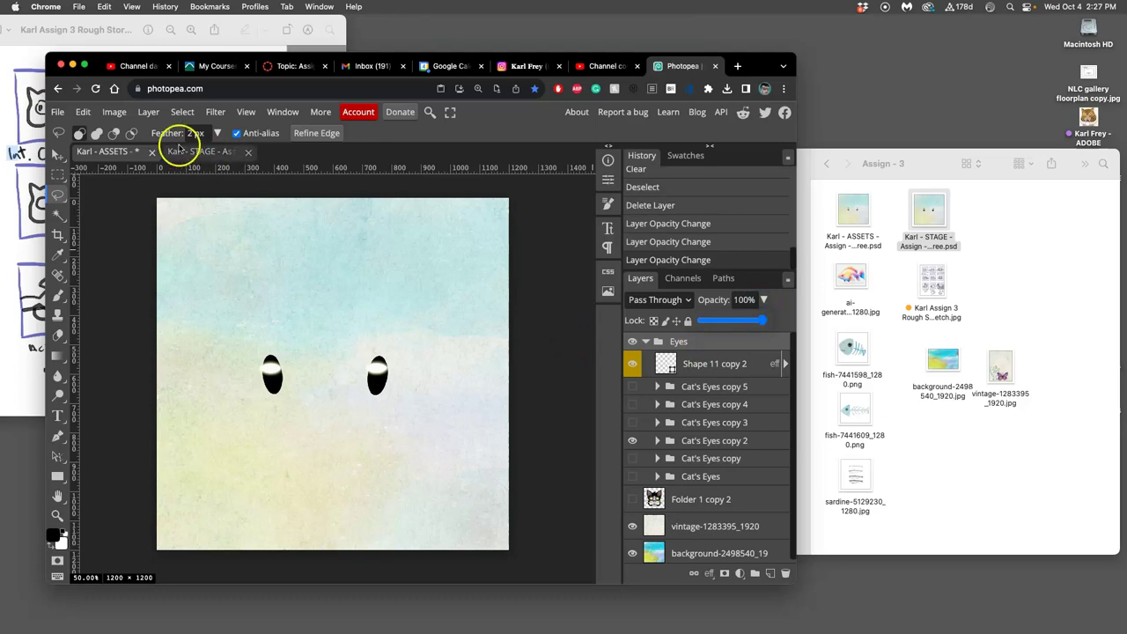
# - Flatten the ASSETS image and paste a full copy of it into STAGE above Layer 3, saving STAGE
pyautogui.click(148, 112)
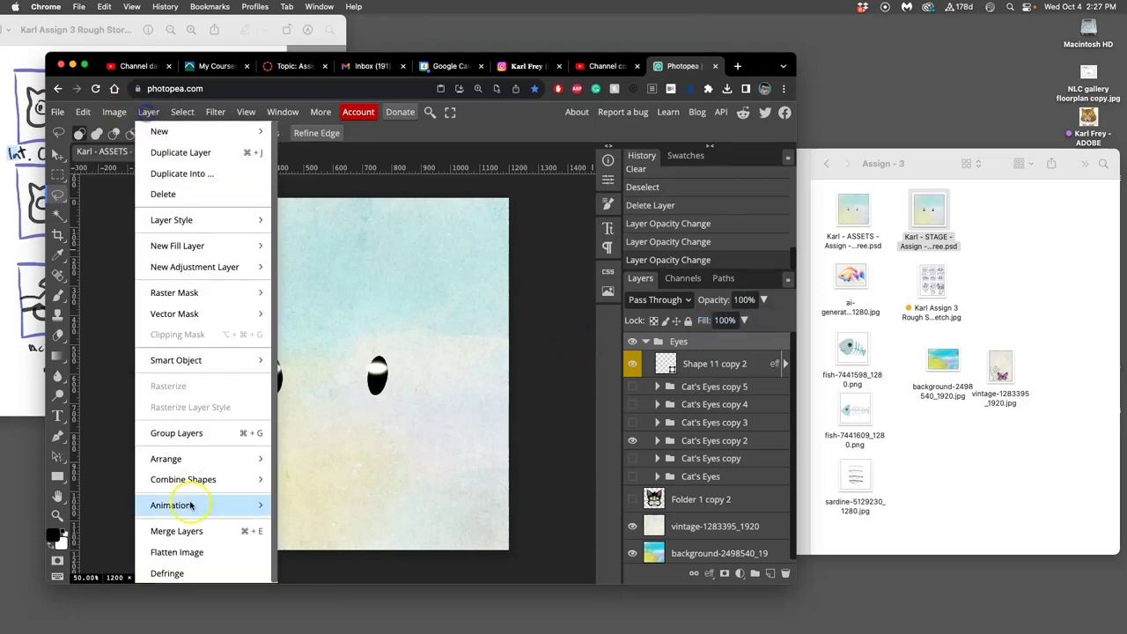
pyautogui.click(190, 552)
pyautogui.press('super+a')
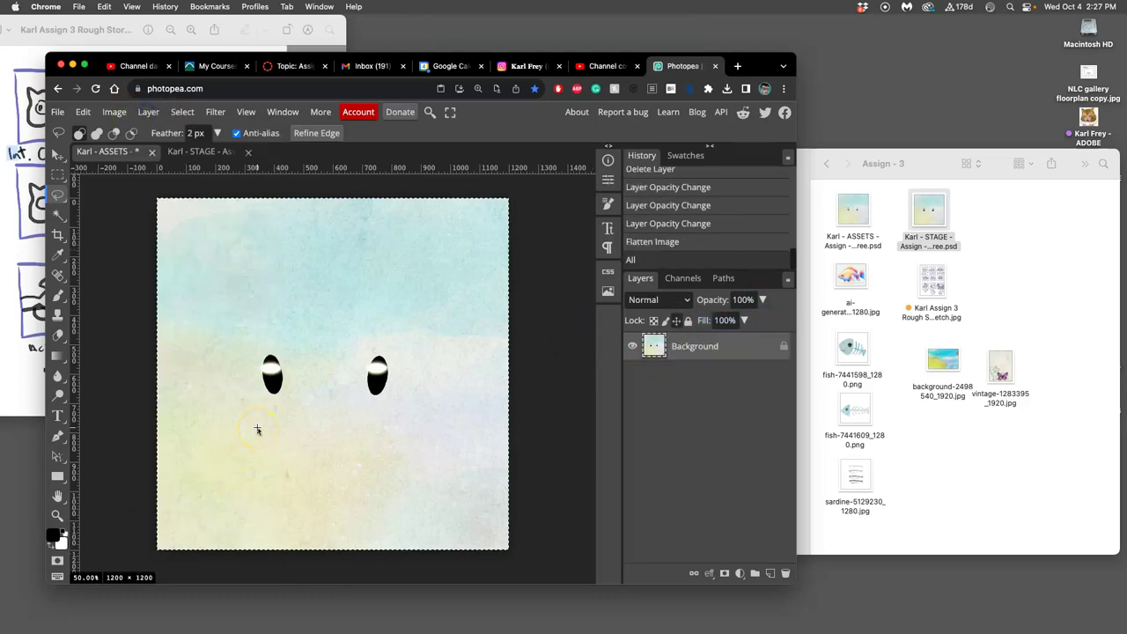
pyautogui.click(201, 152)
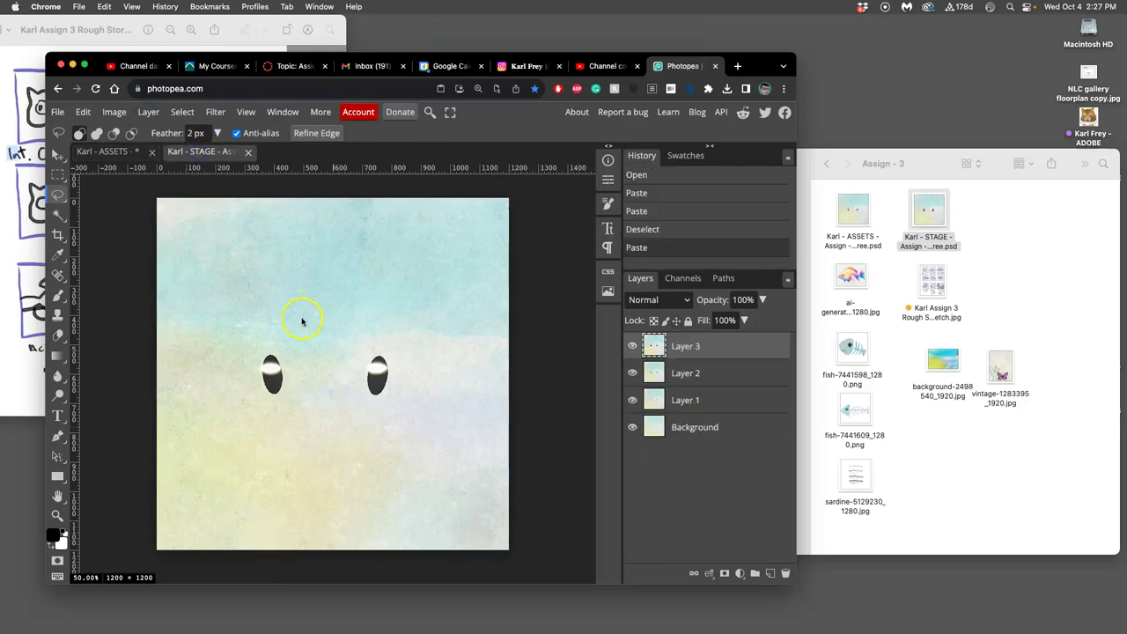
pyautogui.press('super+v')
pyautogui.press('super+s')
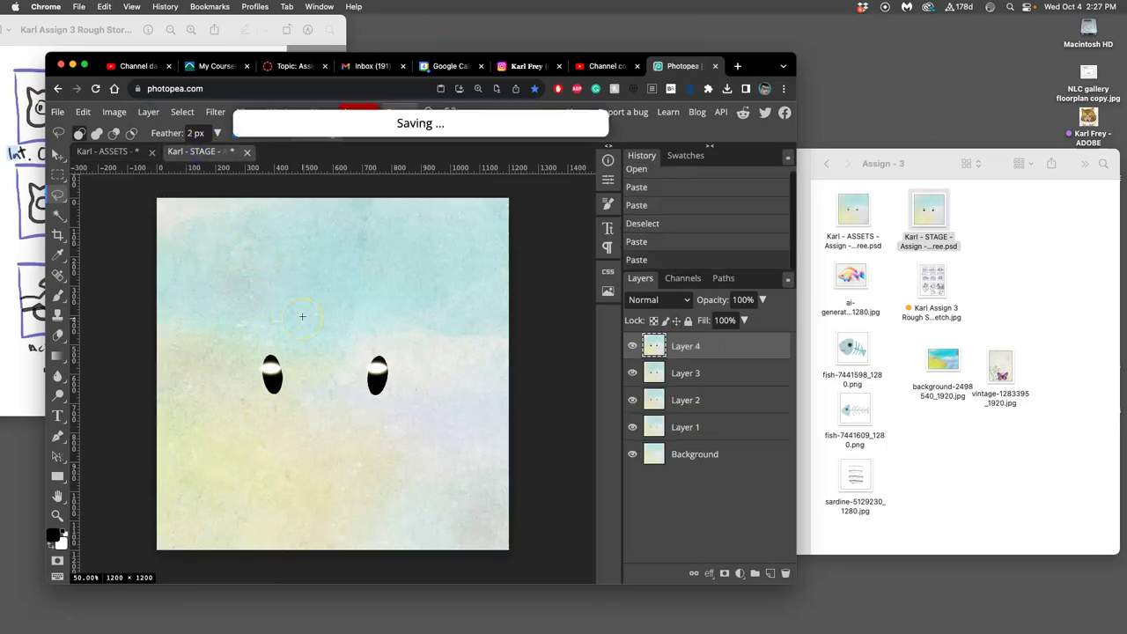
# - Restore the layers in ASSETS, then show the cat face layer Folder 1 copy 2 at 25% opacity
pyautogui.click(132, 152)
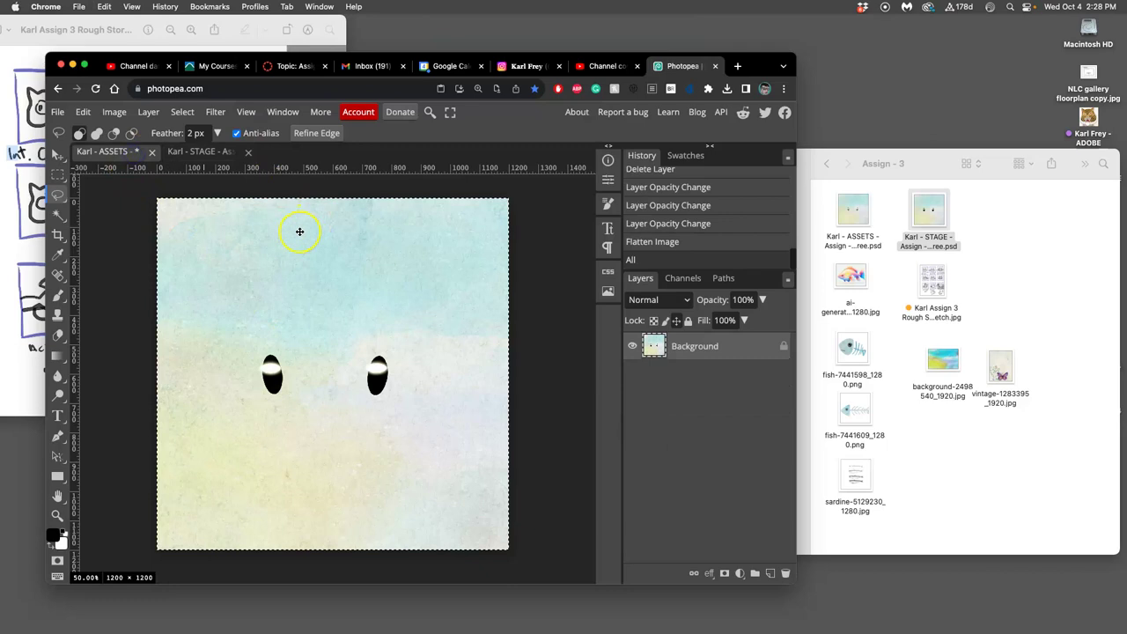
pyautogui.click(664, 223)
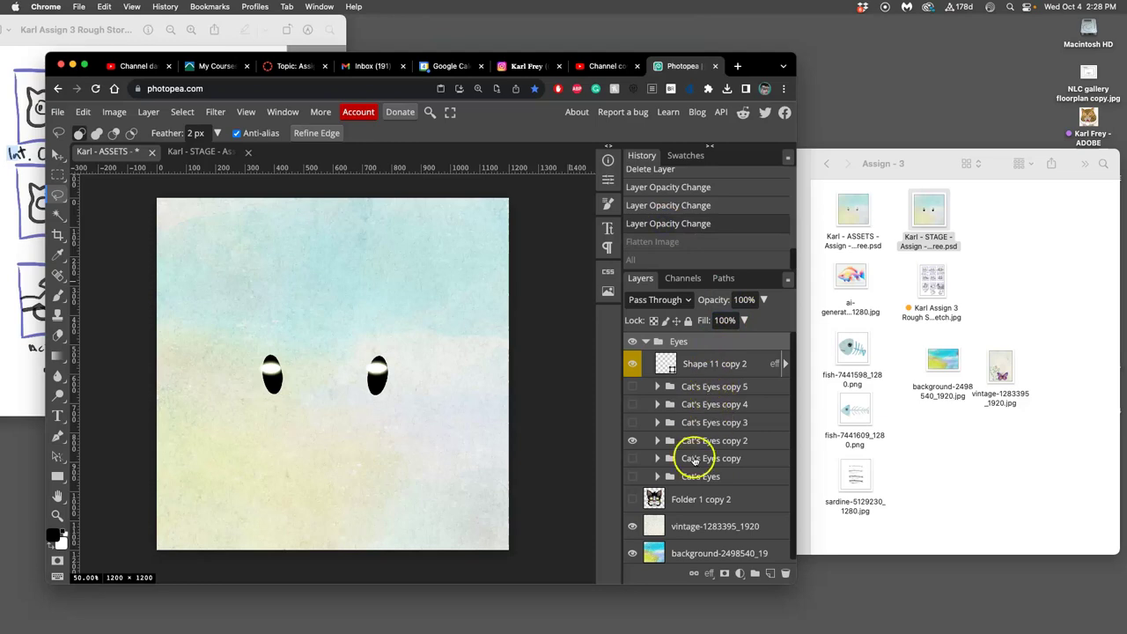
pyautogui.click(632, 499)
pyautogui.click(694, 498)
pyautogui.click(763, 300)
pyautogui.moveTo(763, 320); pyautogui.dragTo(715, 320)
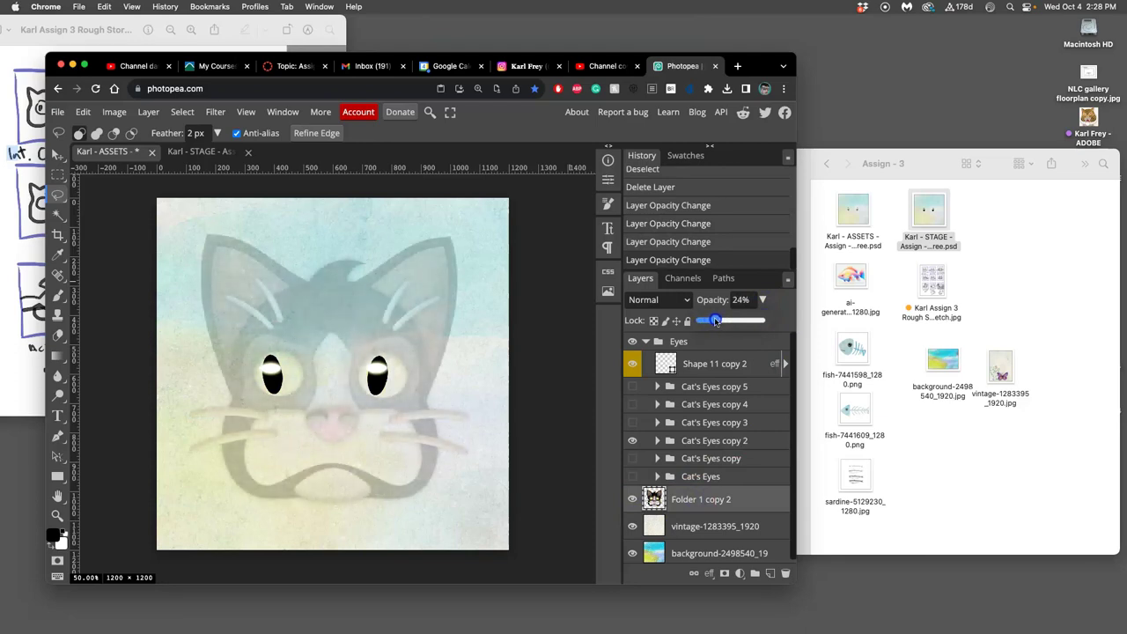
# - Flatten ASSETS with the faint cat face and paste a full copy into STAGE above Layer 4, saving STAGE and returning to ASSETS
pyautogui.click(147, 112)
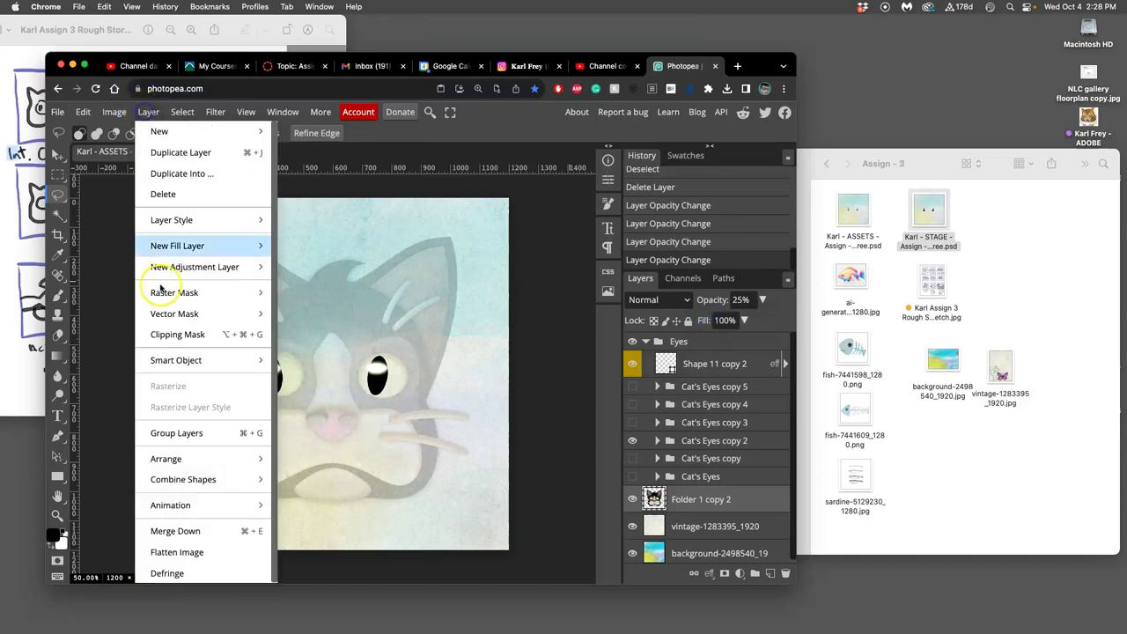
pyautogui.click(199, 550)
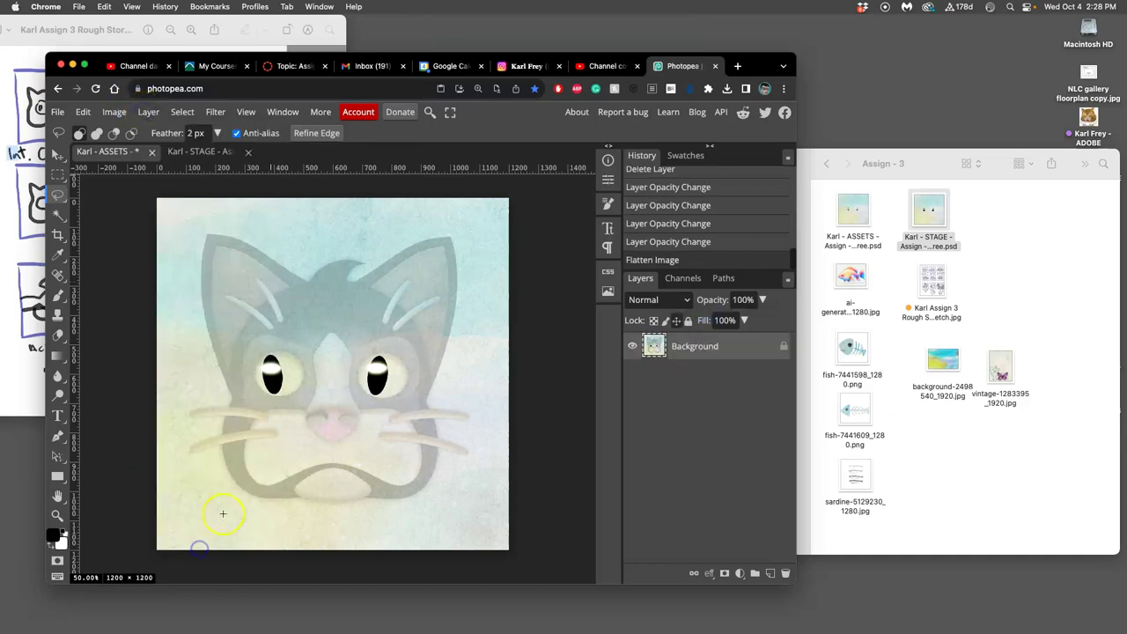
pyautogui.press('super+a')
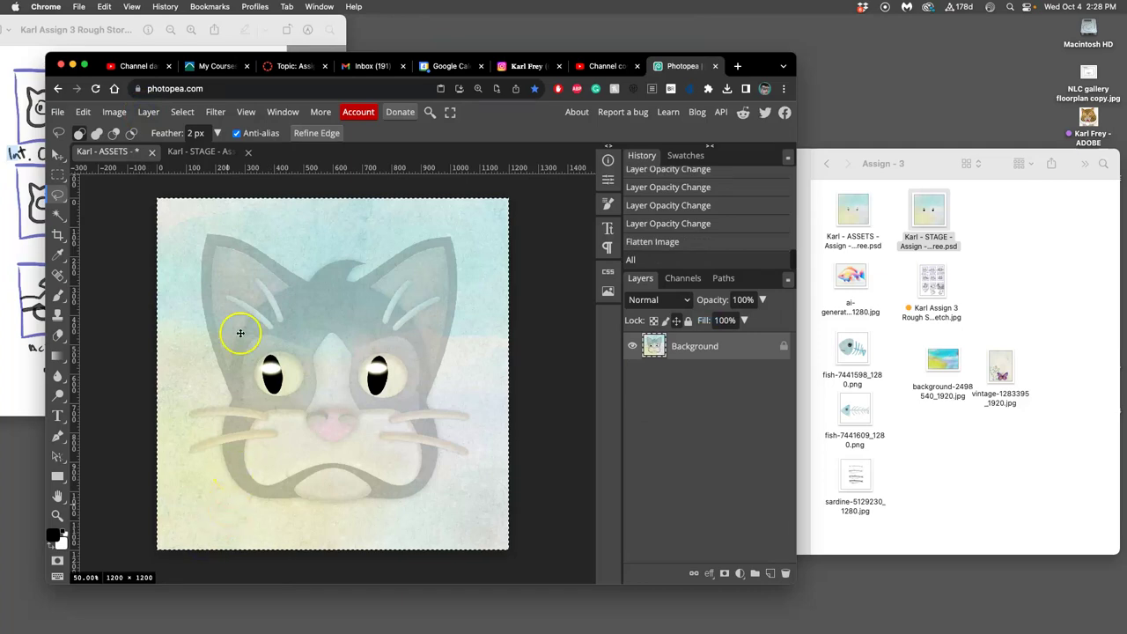
pyautogui.click(217, 151)
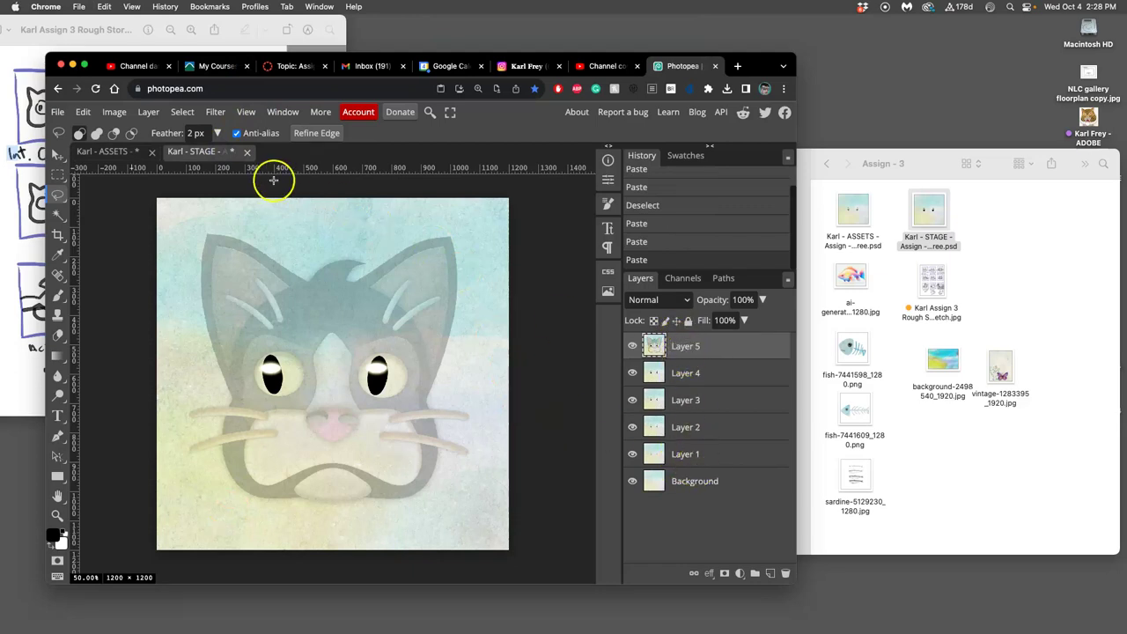
pyautogui.press('cmd+s')
pyautogui.click(113, 152)
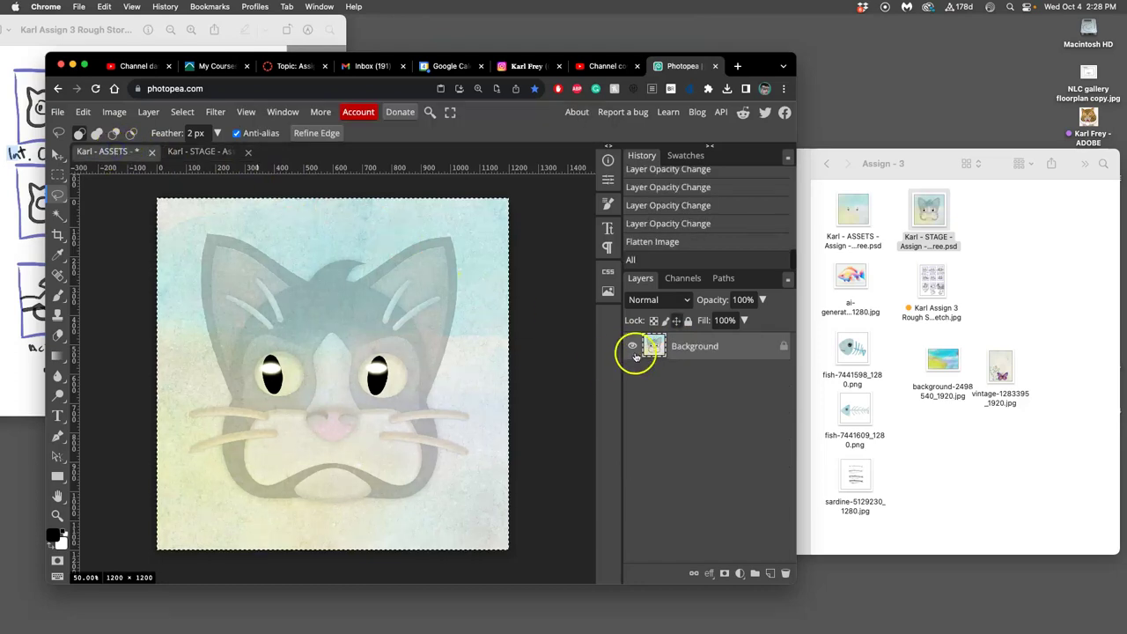
# - Restore the unflattened layers in ASSETS and set the cat face layer Folder 1 copy 2 to 50% opacity
pyautogui.click(658, 225)
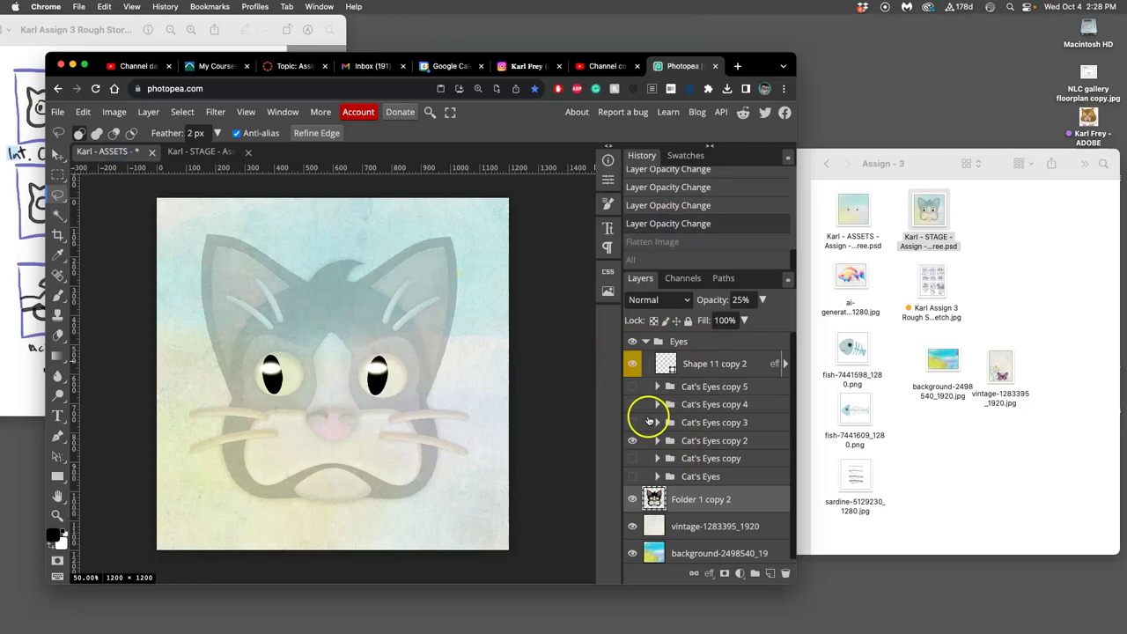
pyautogui.moveTo(762, 300); pyautogui.dragTo(725, 322)
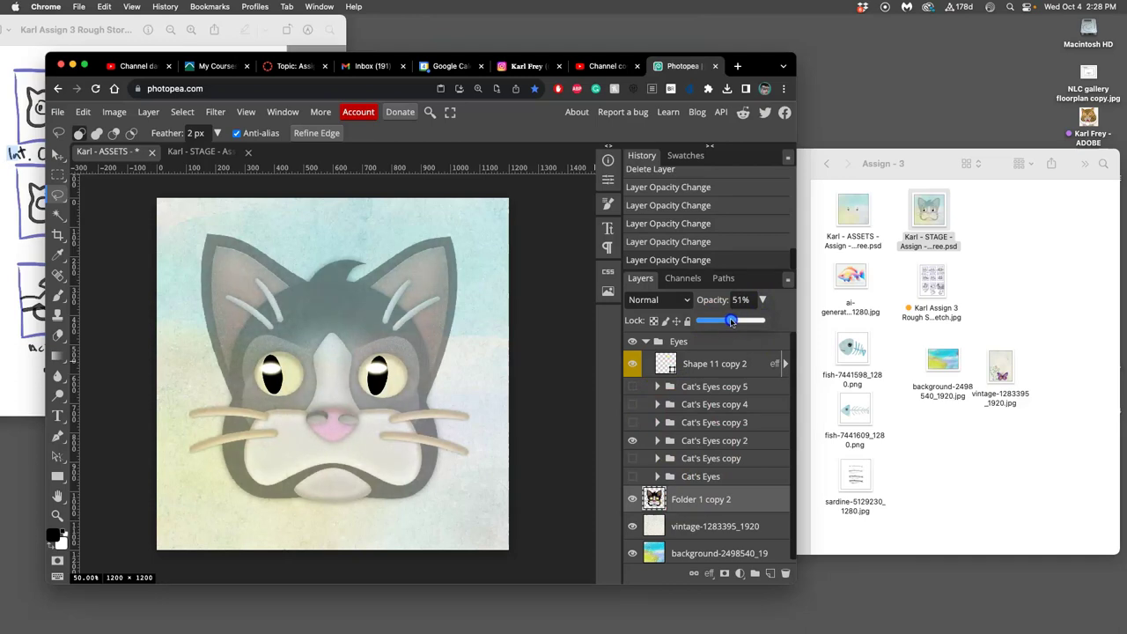
pyautogui.moveTo(729, 322); pyautogui.dragTo(727, 322)
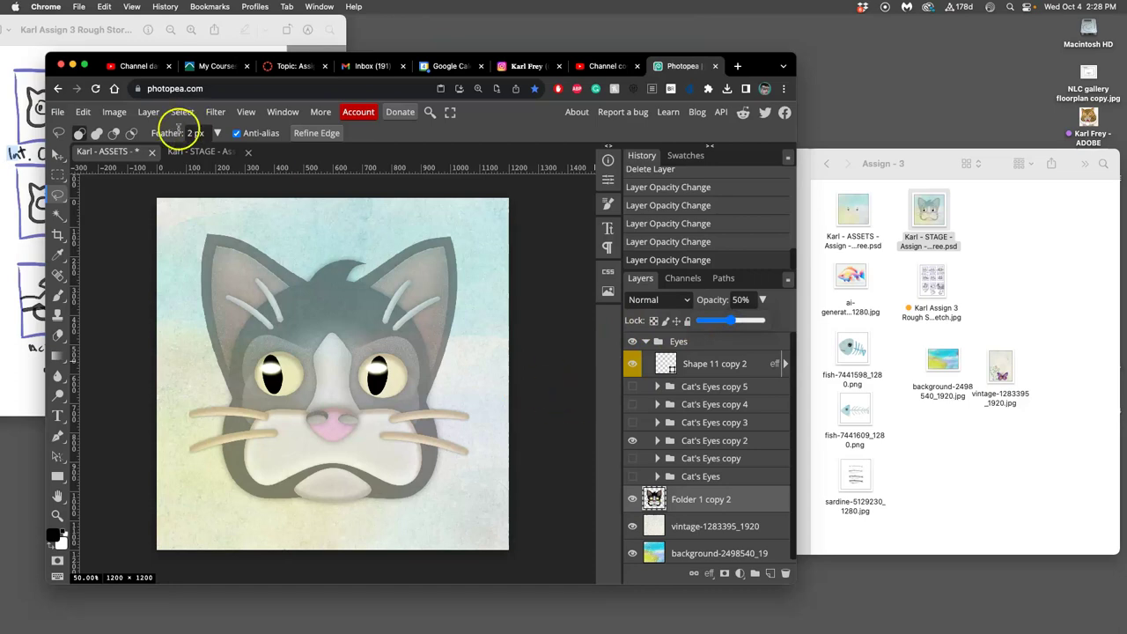
# - Flatten ASSETS with the half-opaque cat face and paste a full copy into STAGE above Layer 5, saving STAGE
pyautogui.click(148, 112)
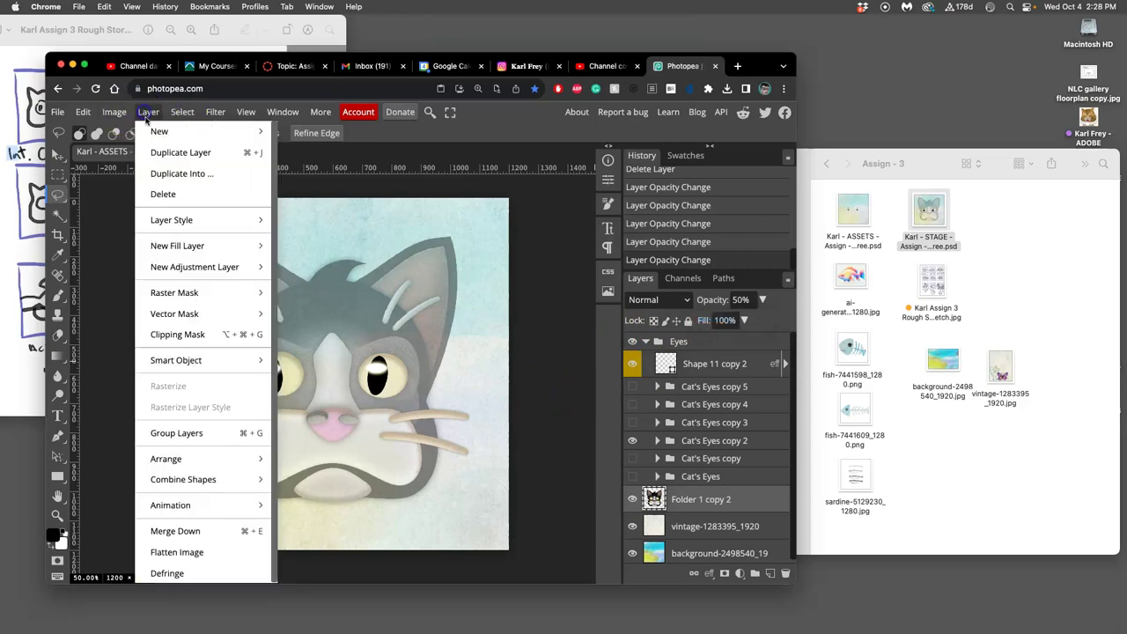
pyautogui.click(198, 554)
pyautogui.press('super+a')
pyautogui.press('super+c')
pyautogui.click(202, 152)
pyautogui.press('super+v')
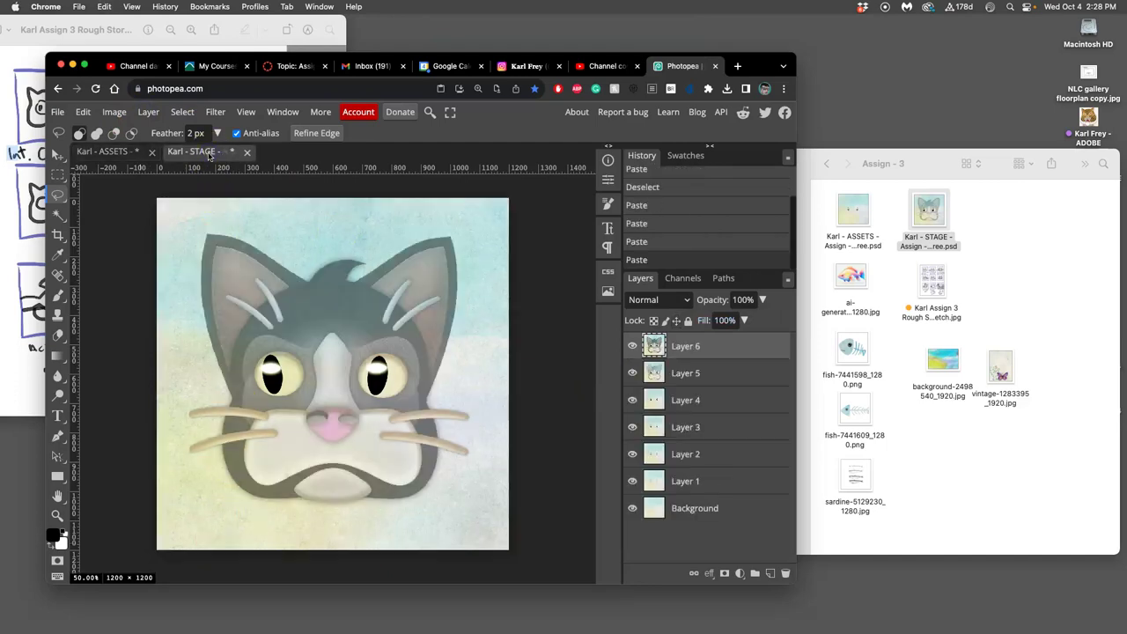
pyautogui.press('super+s')
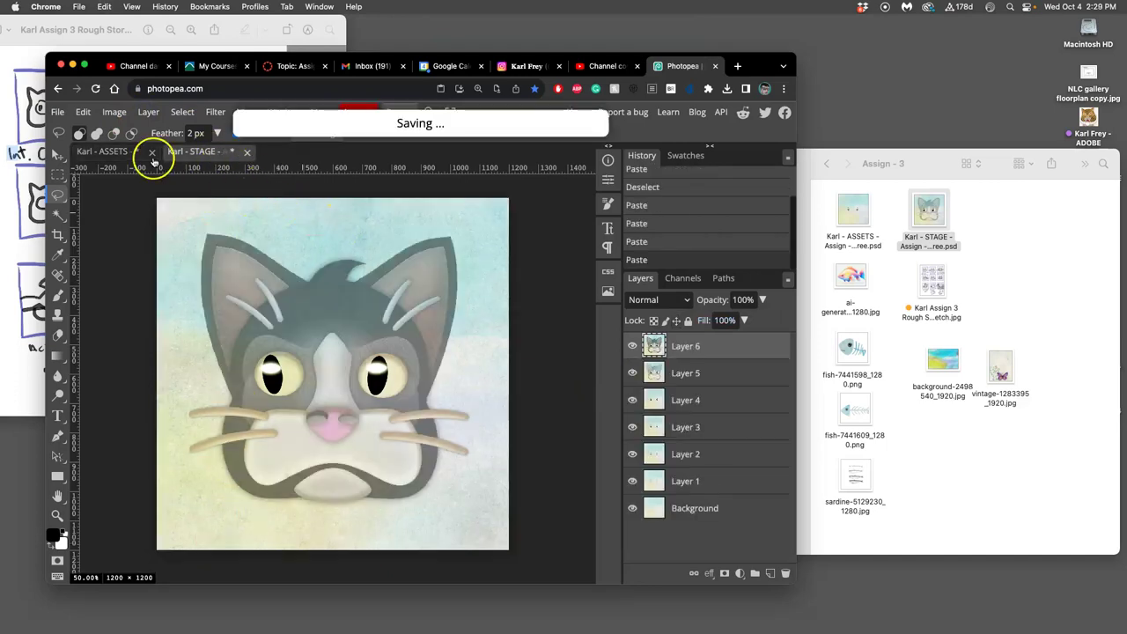
pyautogui.click(123, 152)
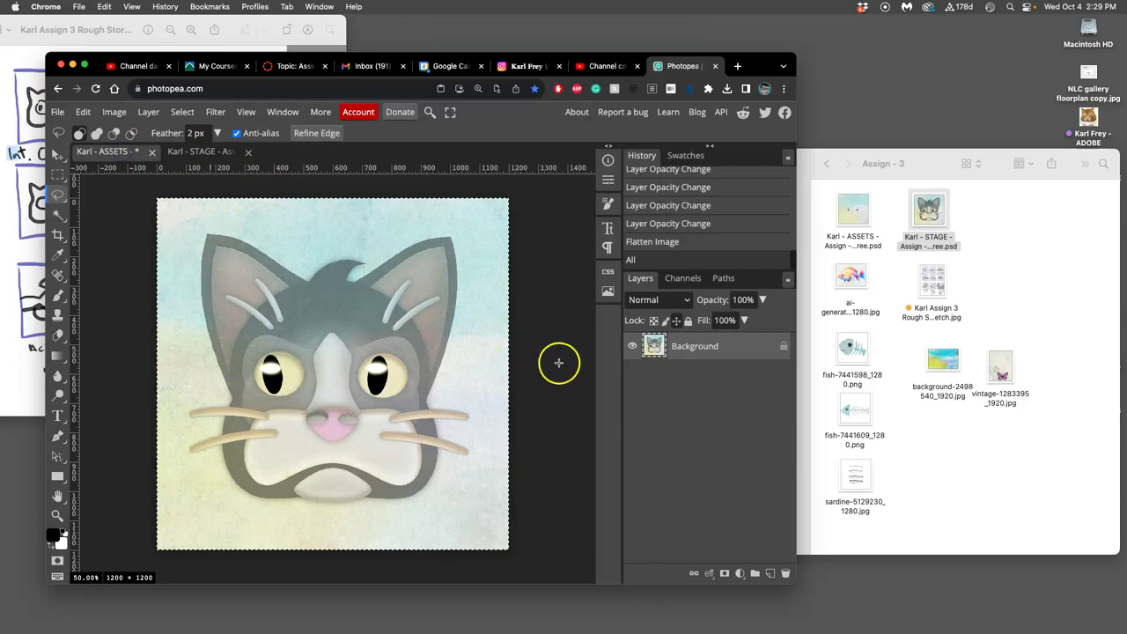
pyautogui.click(202, 152)
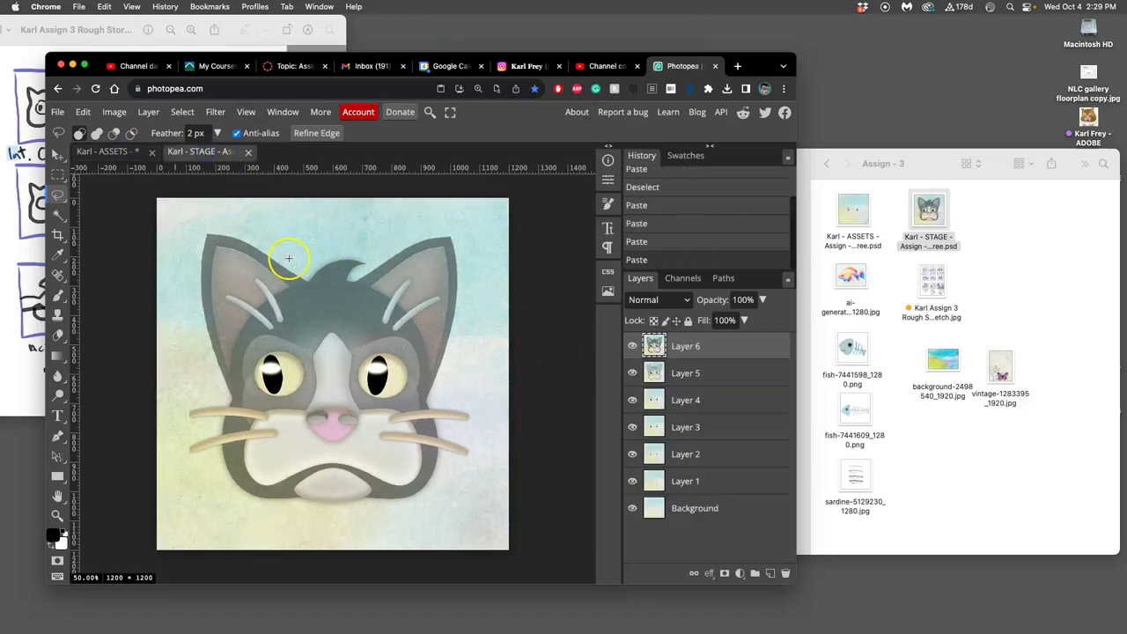
pyautogui.moveTo(338, 262); pyautogui.dragTo(331, 260)
# - Return to ASSETS, revert it to its unflattened layers and raise Folder 1 copy 2 to 75% opacity
pyautogui.click(128, 154)
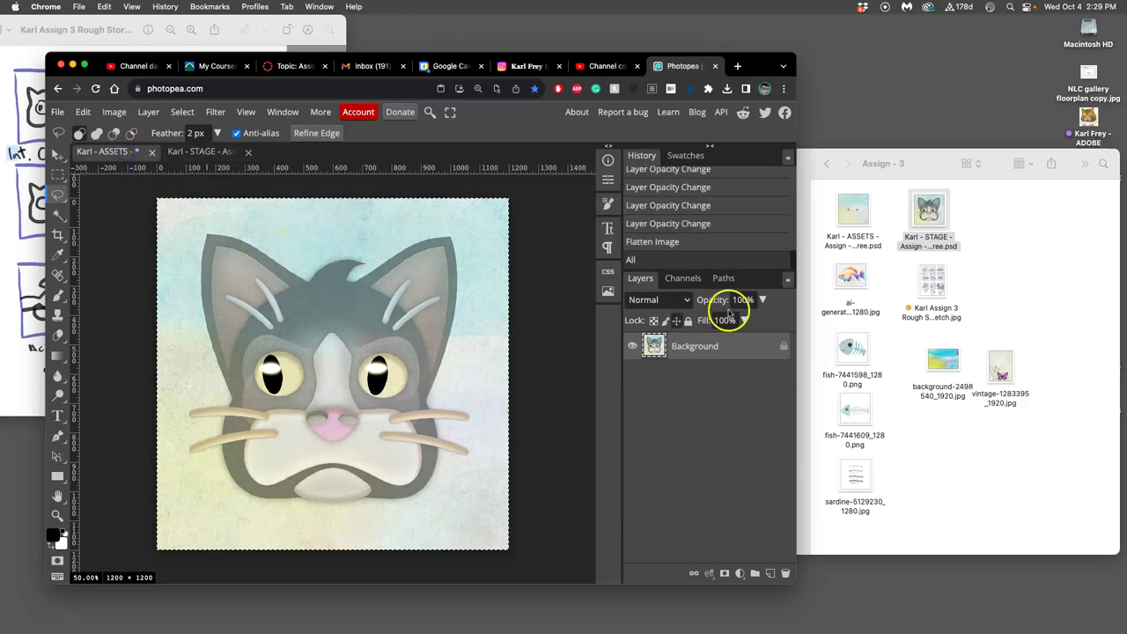
pyautogui.click(647, 225)
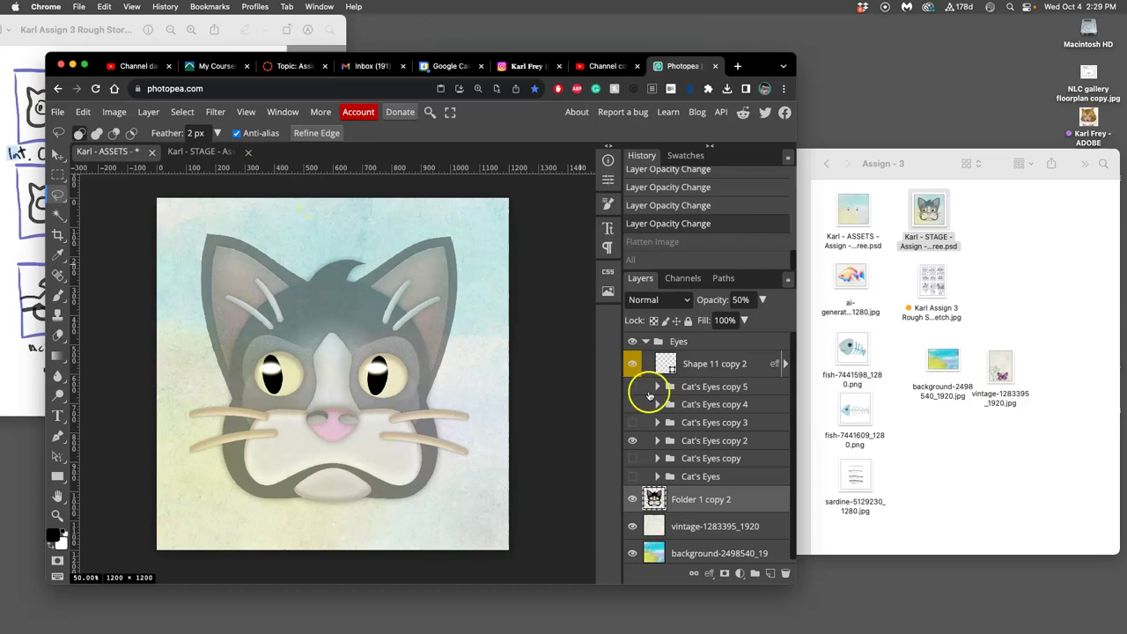
pyautogui.click(763, 300)
pyautogui.moveTo(730, 320); pyautogui.dragTo(743, 320)
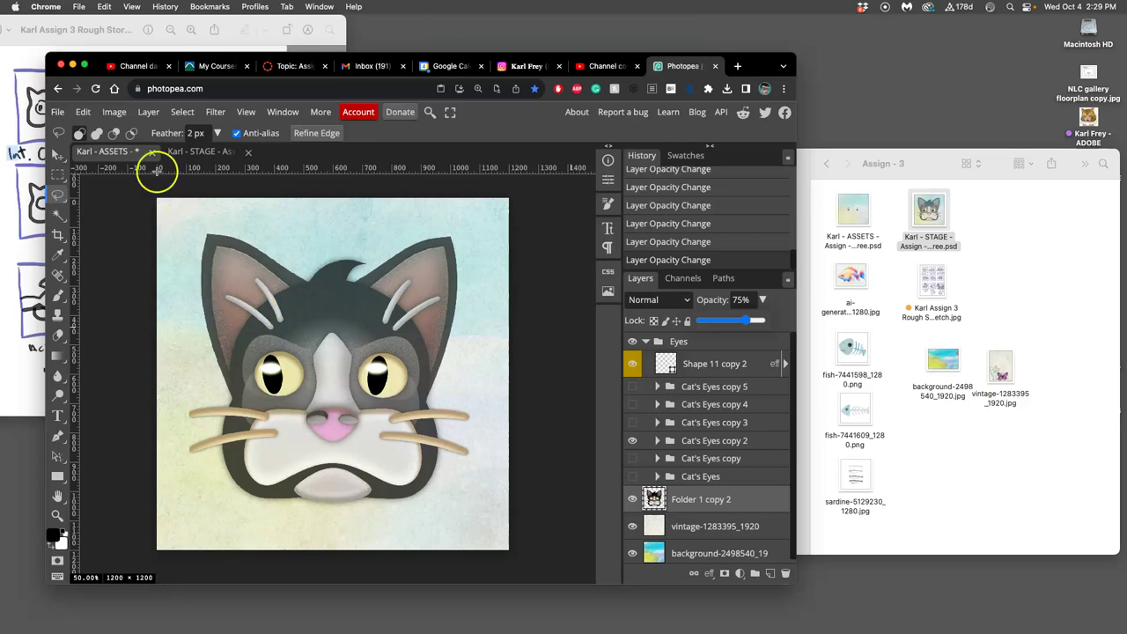
# - Flatten ASSETS with the 75% cat face, copy the whole image, and restore the separate layers
pyautogui.click(145, 113)
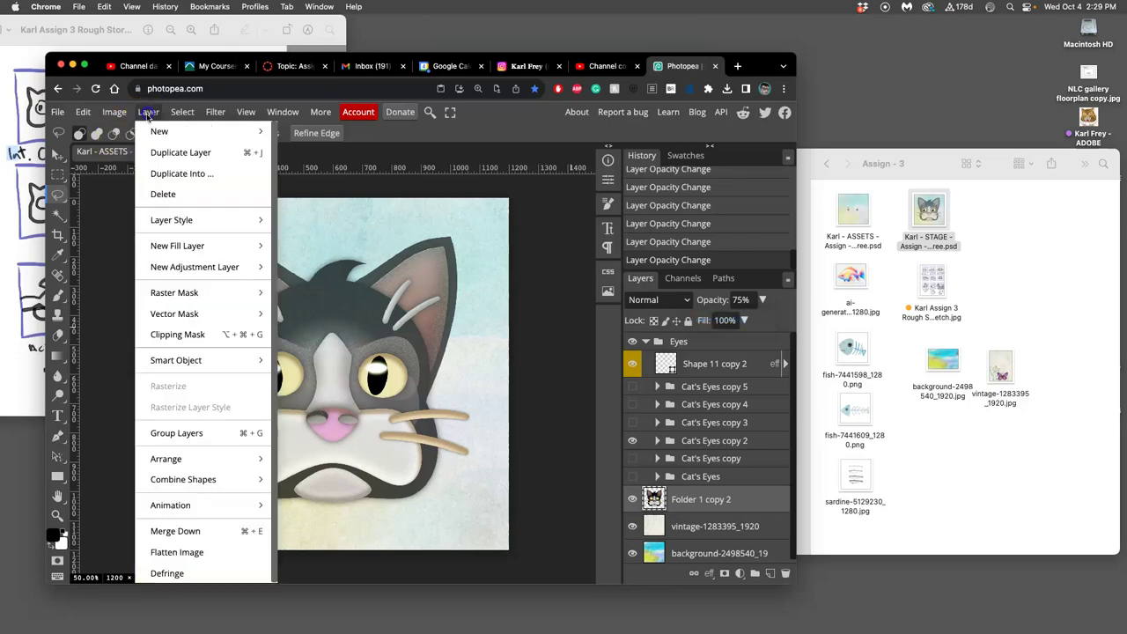
pyautogui.click(192, 555)
pyautogui.hotkey('ctrl', 'a')
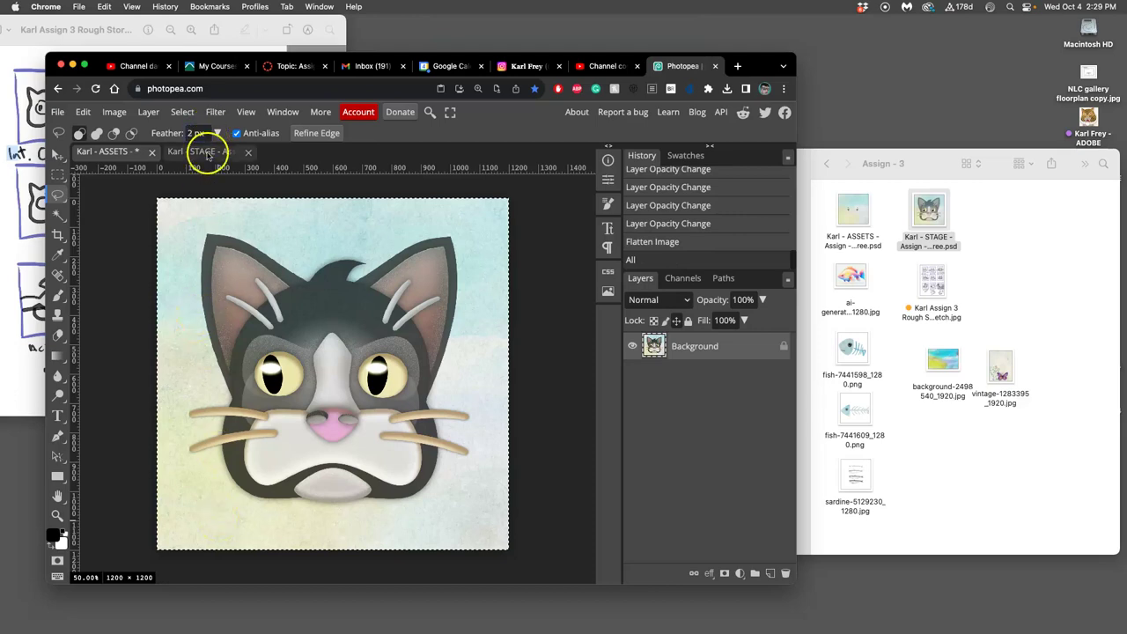
pyautogui.click(646, 224)
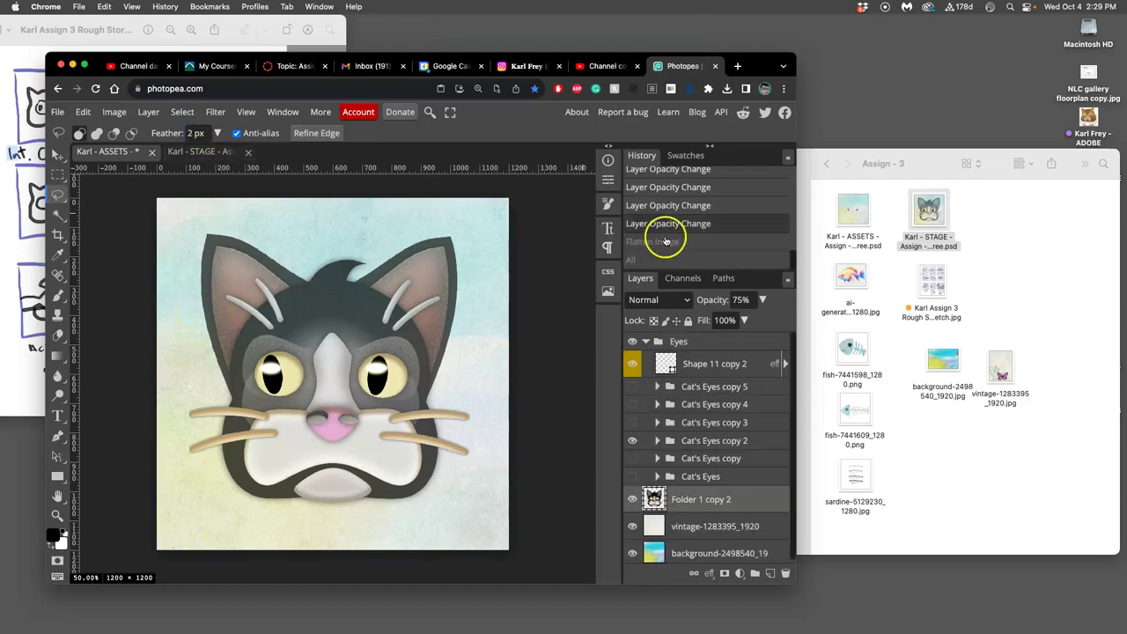
# - Paste the copied cat face frame into STAGE above Layer 6, save STAGE and return to ASSETS
pyautogui.click(199, 152)
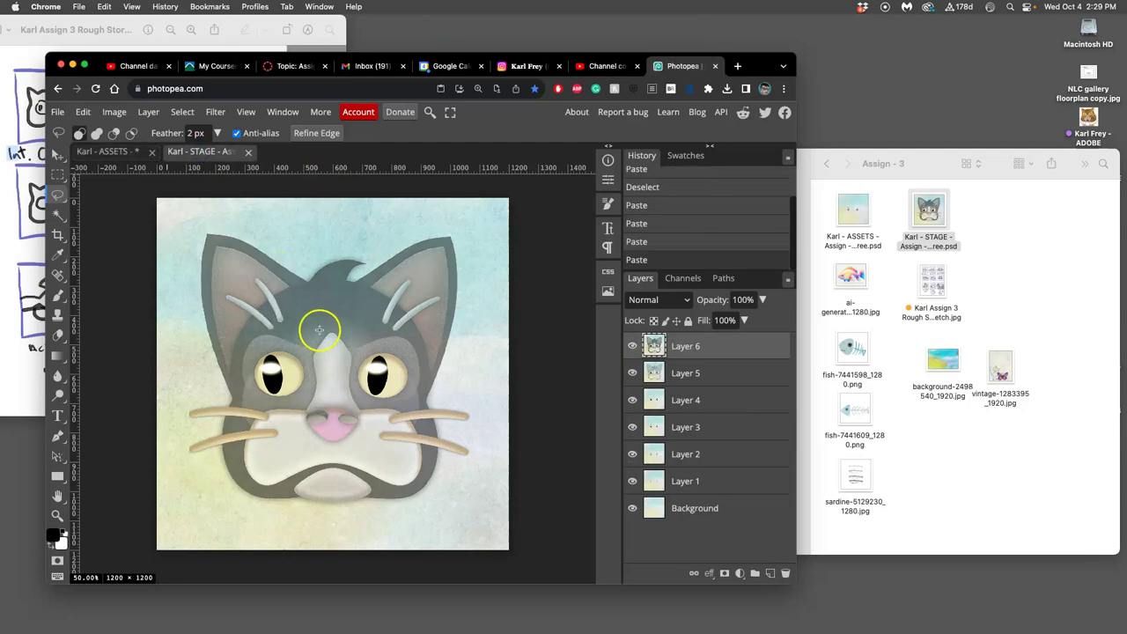
pyautogui.press('super+v')
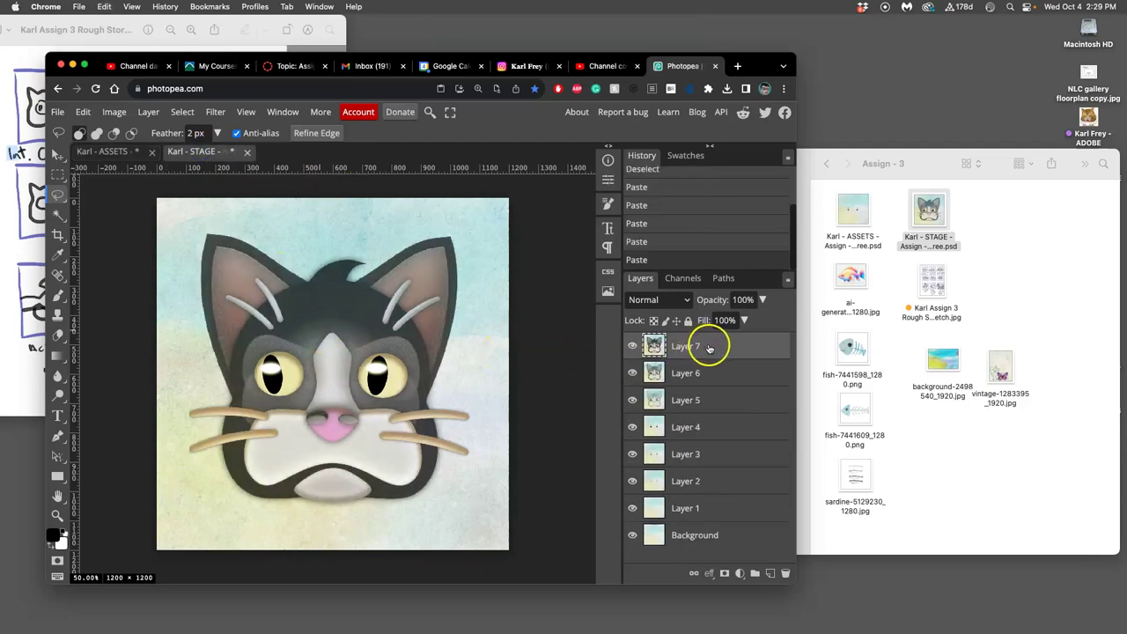
pyautogui.press('super+s')
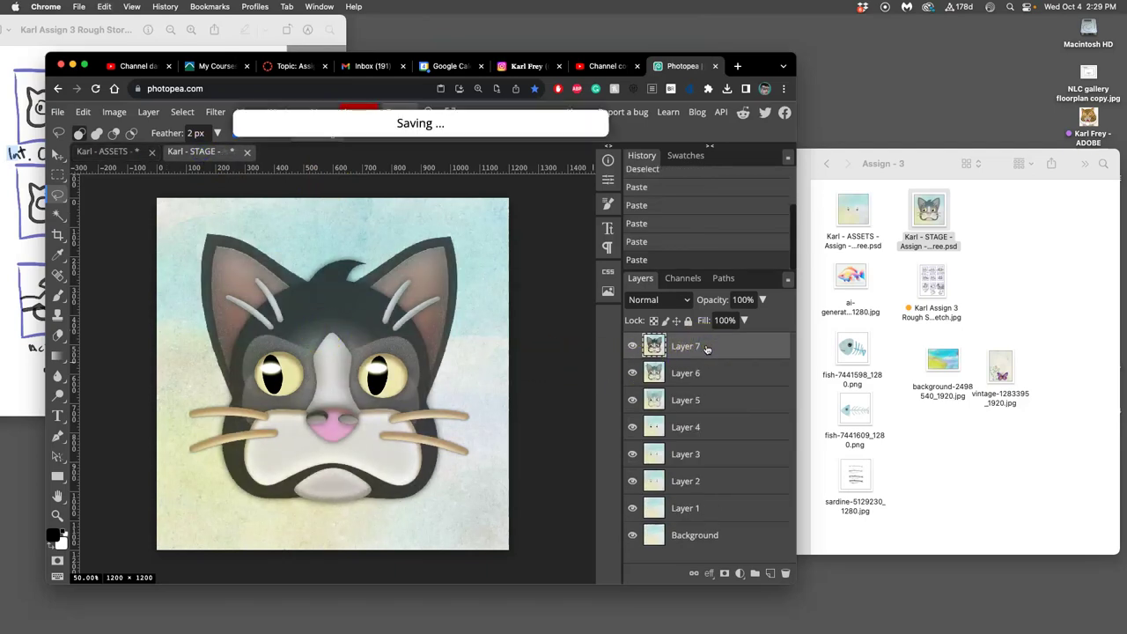
pyautogui.click(106, 151)
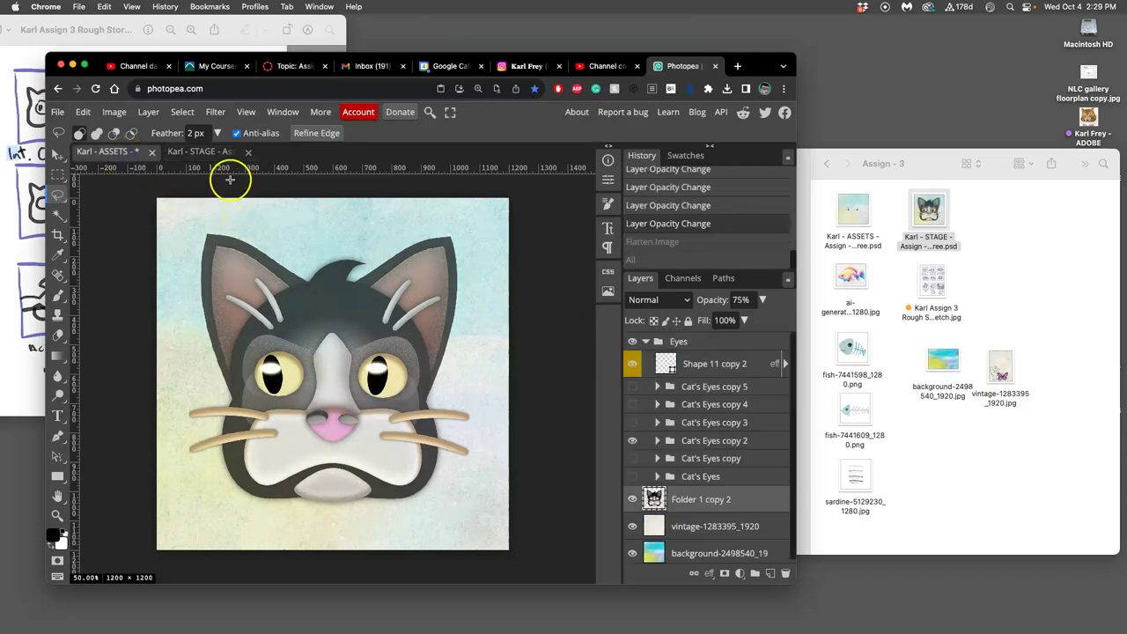